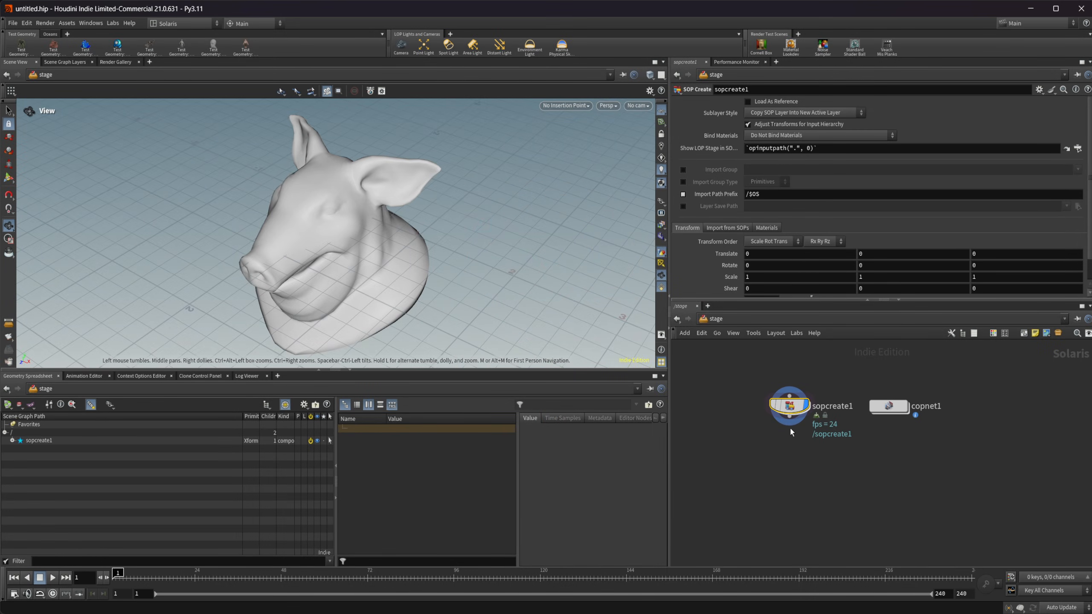
- Look over the green, red and blue texture branches inside copnet1 and copy its y output node
double_click(791, 411)
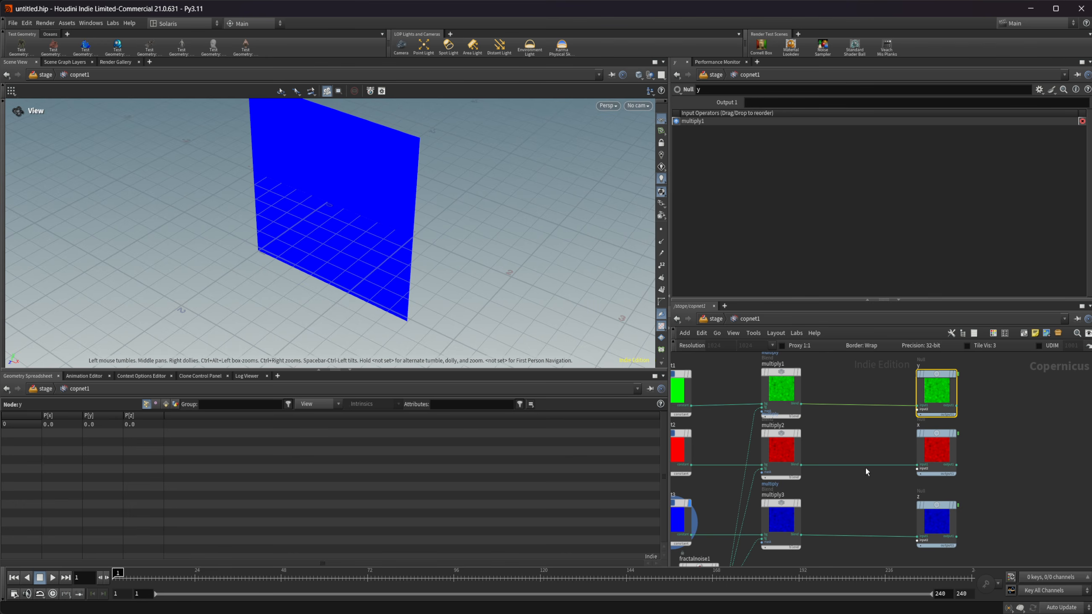
middle_drag(861, 447, 930, 452)
middle_drag(913, 522, 860, 538)
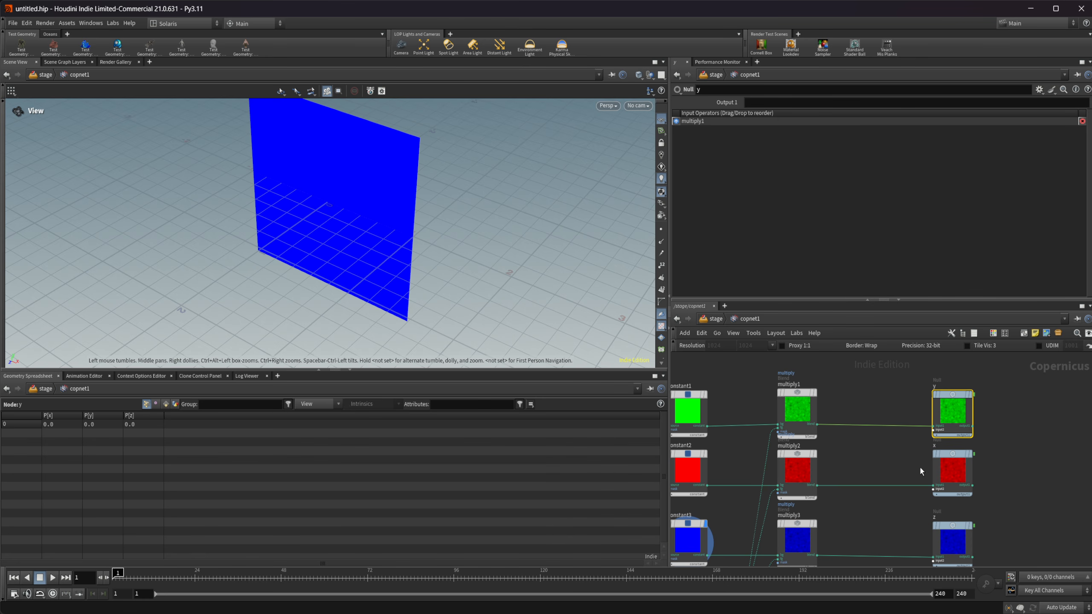
middle_drag(1003, 491, 991, 456)
middle_drag(823, 459, 870, 475)
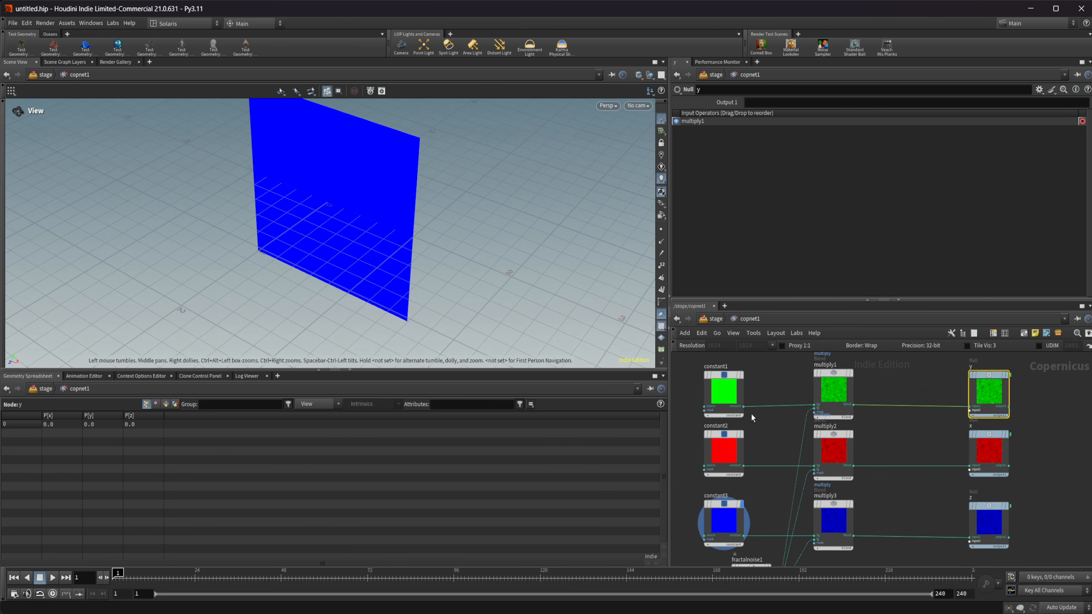
middle_drag(897, 524, 870, 515)
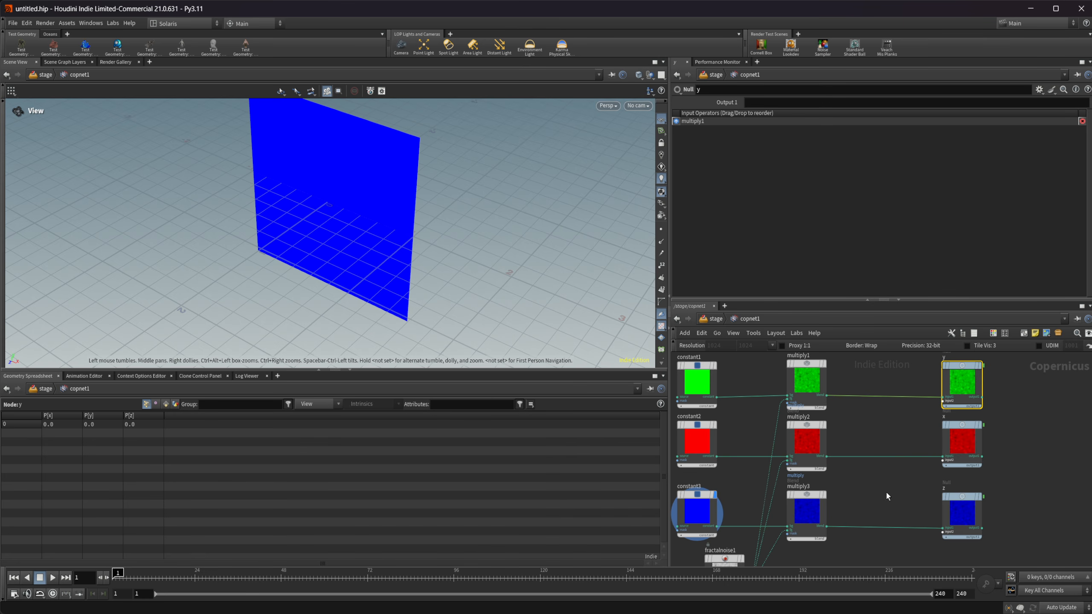
middle_drag(869, 466, 889, 405)
drag(751, 505, 729, 514)
middle_drag(888, 513, 870, 569)
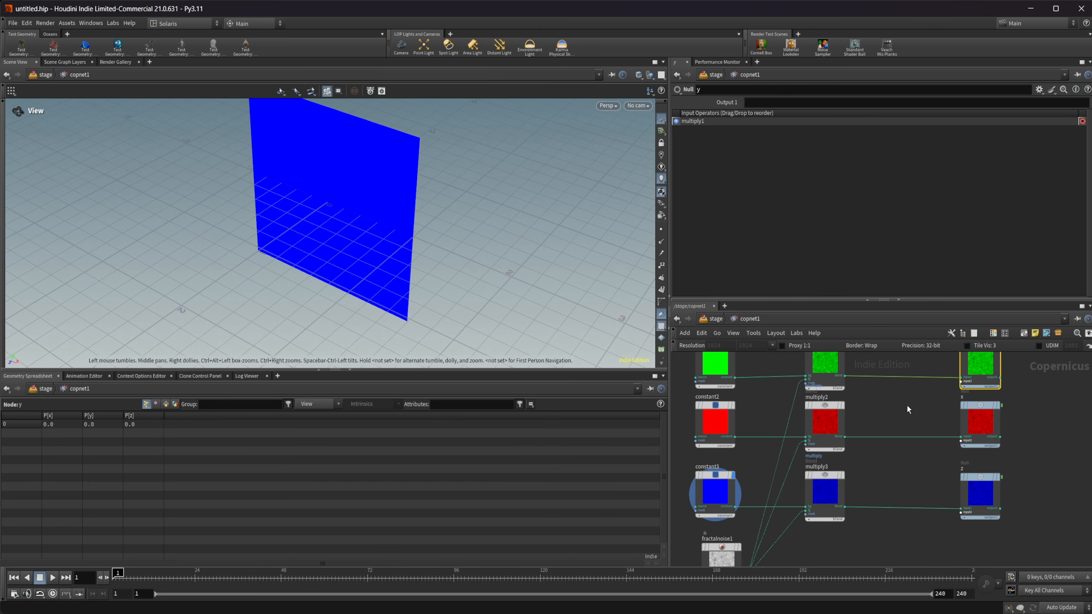
middle_drag(780, 354, 779, 419)
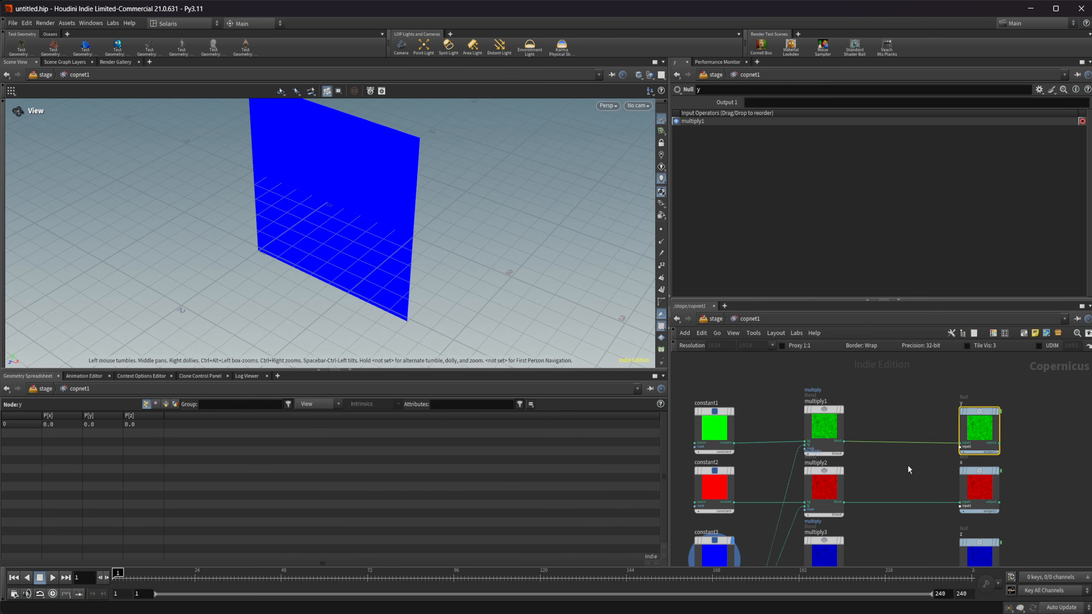
key(ctrl+c)
key(u)
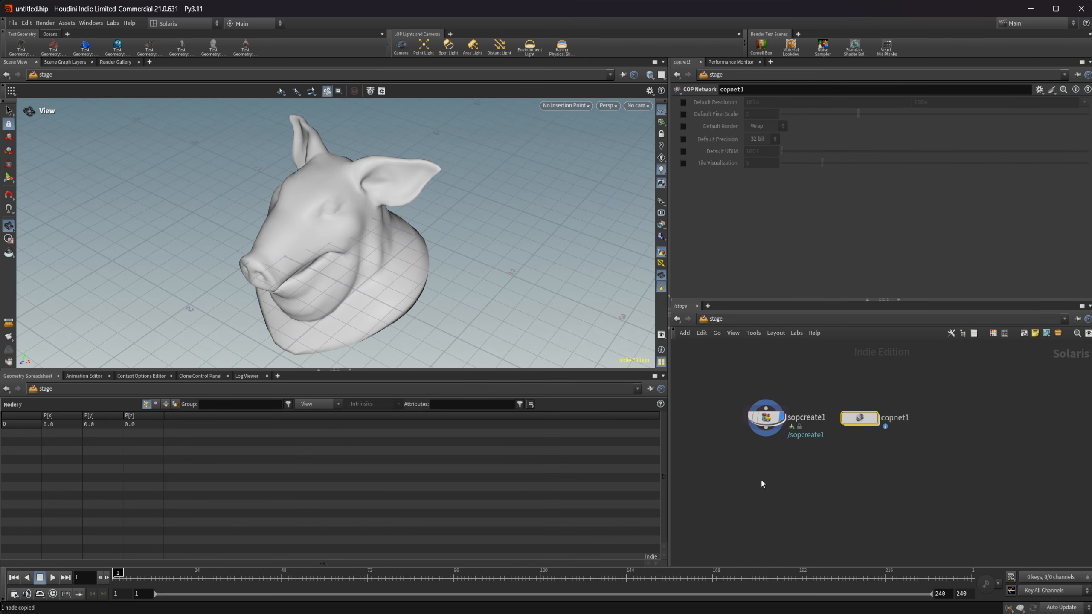
- Add a Material Library node at stage level, wire it below sopcreate1 and make it the displayed node
key(Tab)
text(mat)
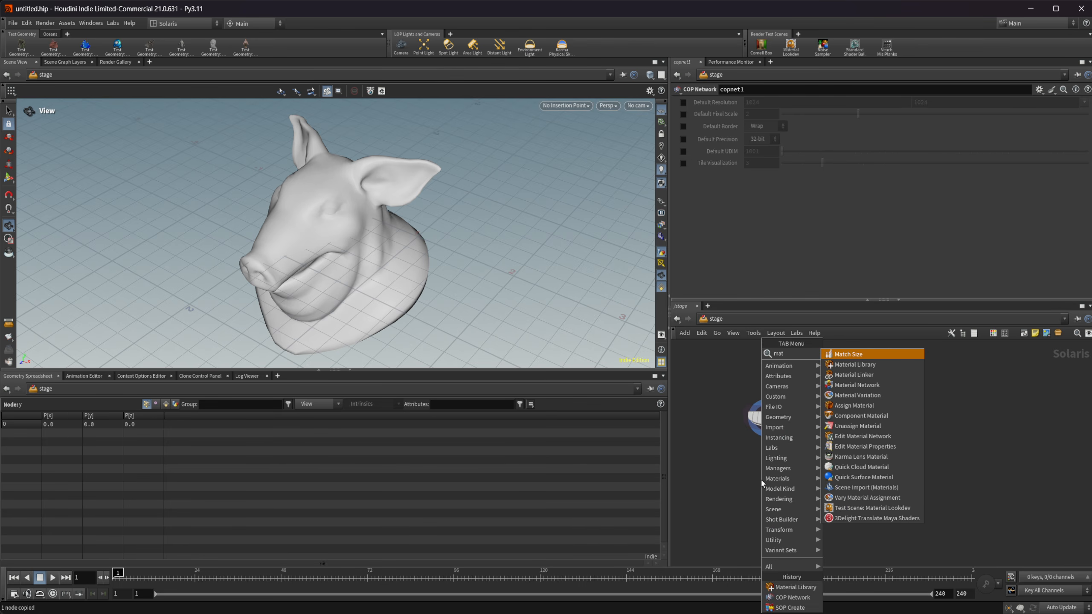
key(Down)
key(Return)
click(761, 478)
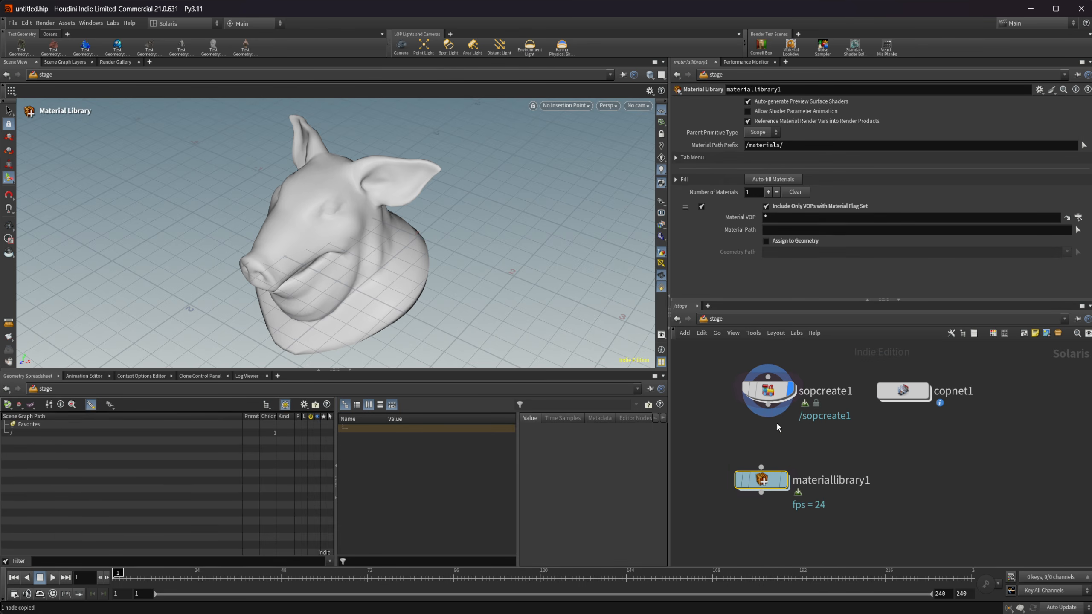
drag(768, 405, 771, 477)
key(r)
click(771, 477)
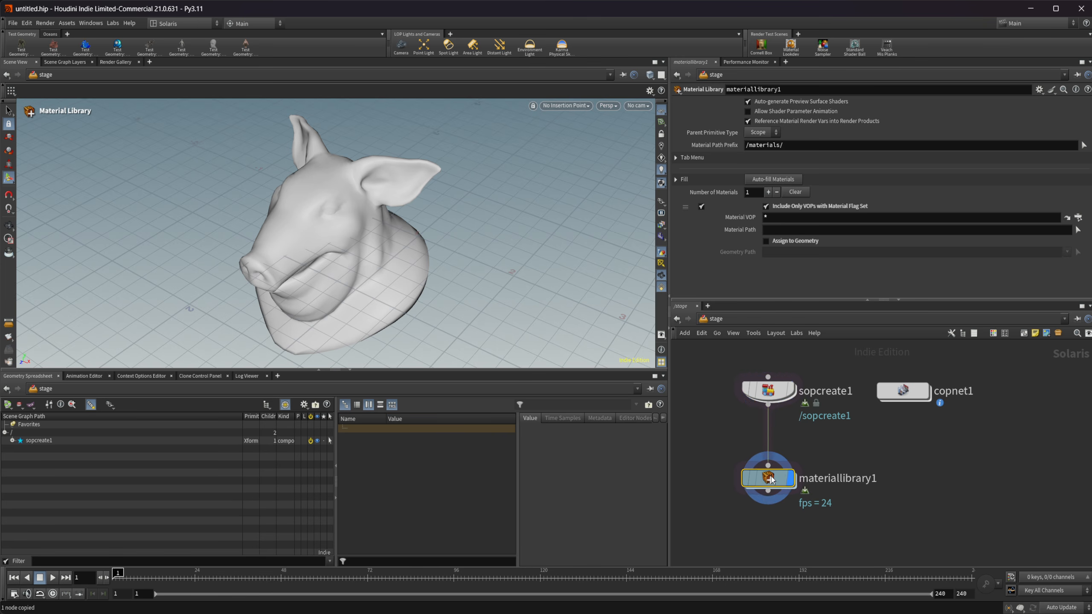
- Create a Karma Material Builder inside the material library
double_click(771, 478)
key(Tab)
text(karm)
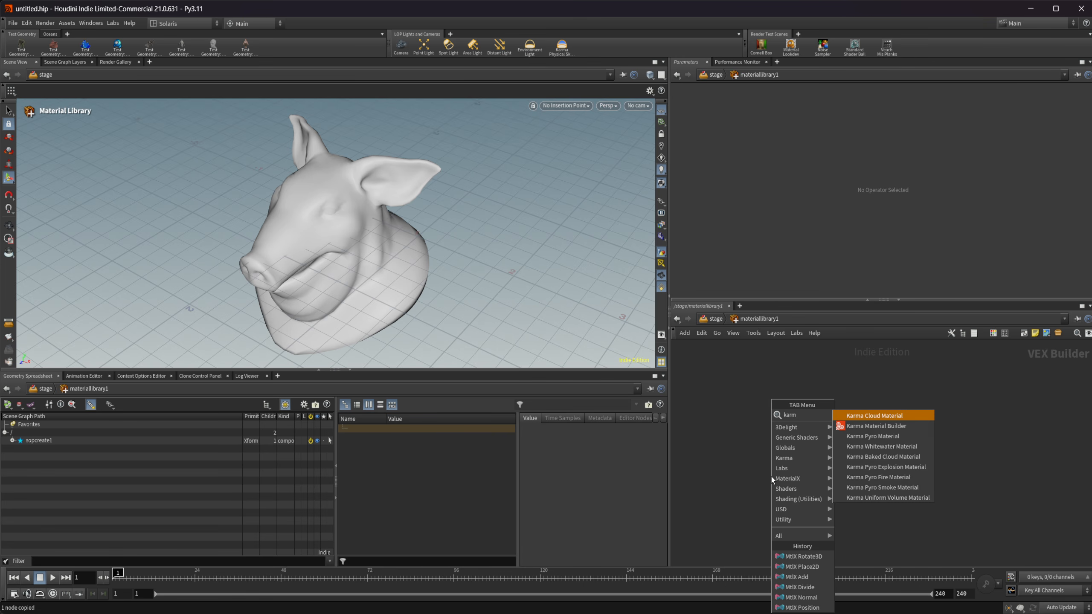
key(Escape)
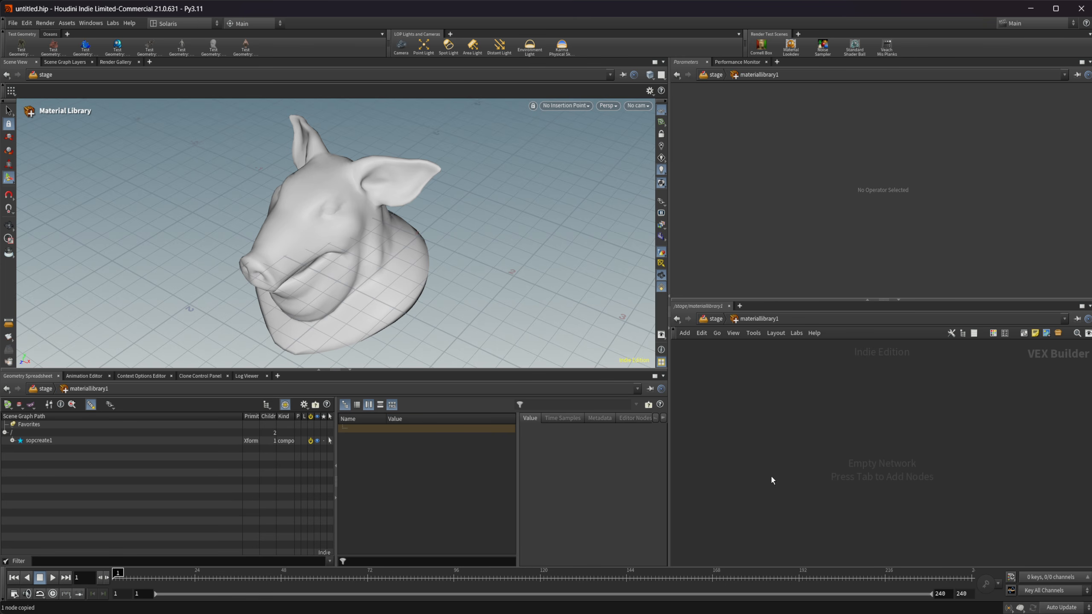
key(ctrl+v)
click(773, 476)
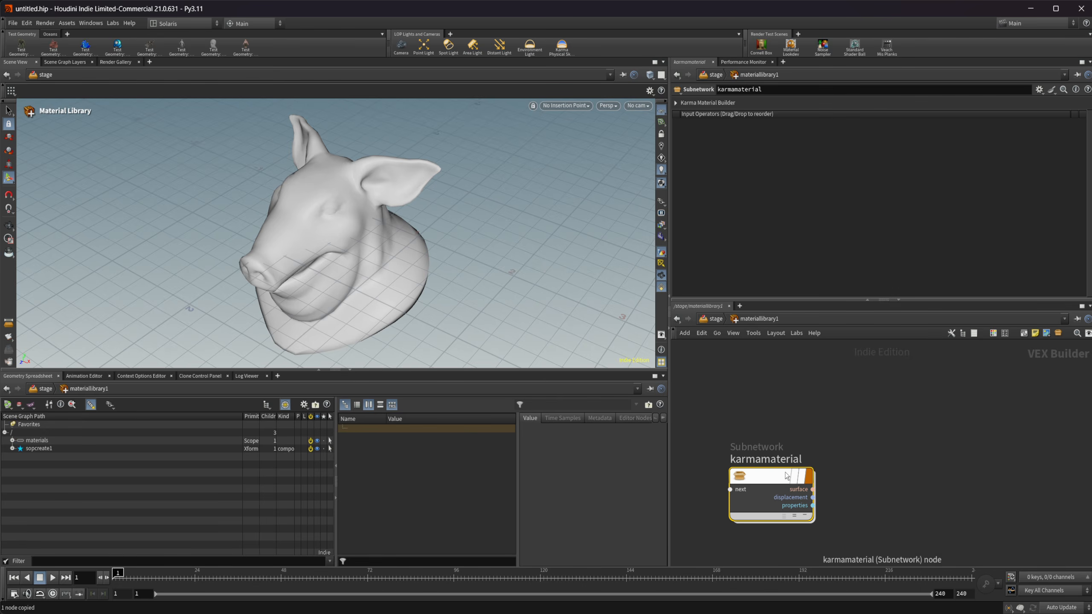
- Inside karmamaterial, add an MtlX Triplanar Projection node and connect its output to the base color of mtlxstandard_surface
double_click(778, 472)
middle_drag(781, 463, 805, 550)
drag(799, 468, 807, 403)
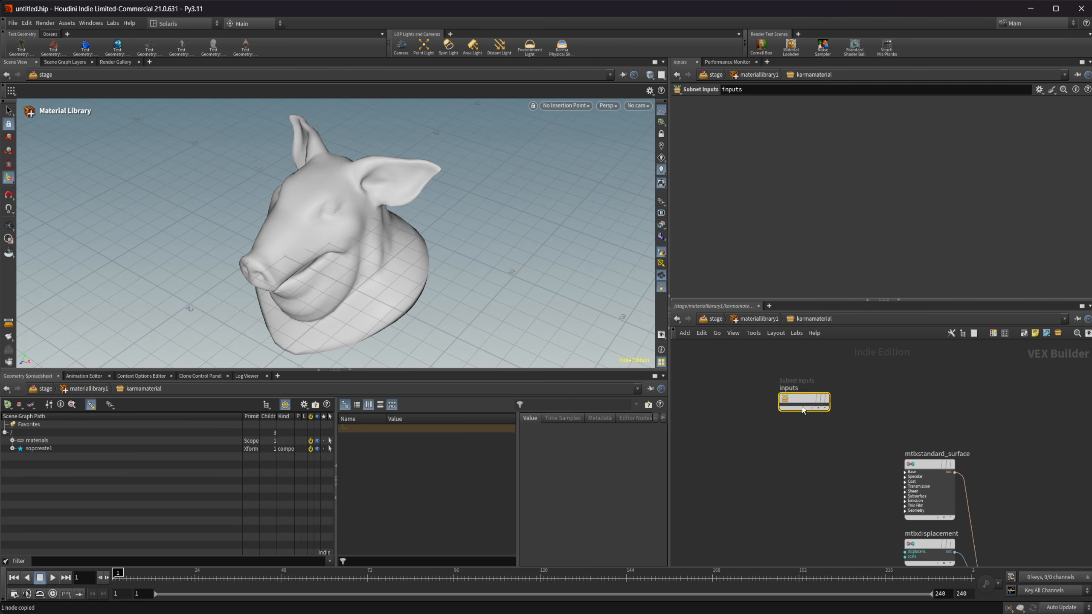
middle_drag(757, 487, 774, 458)
key(Tab)
text(trip)
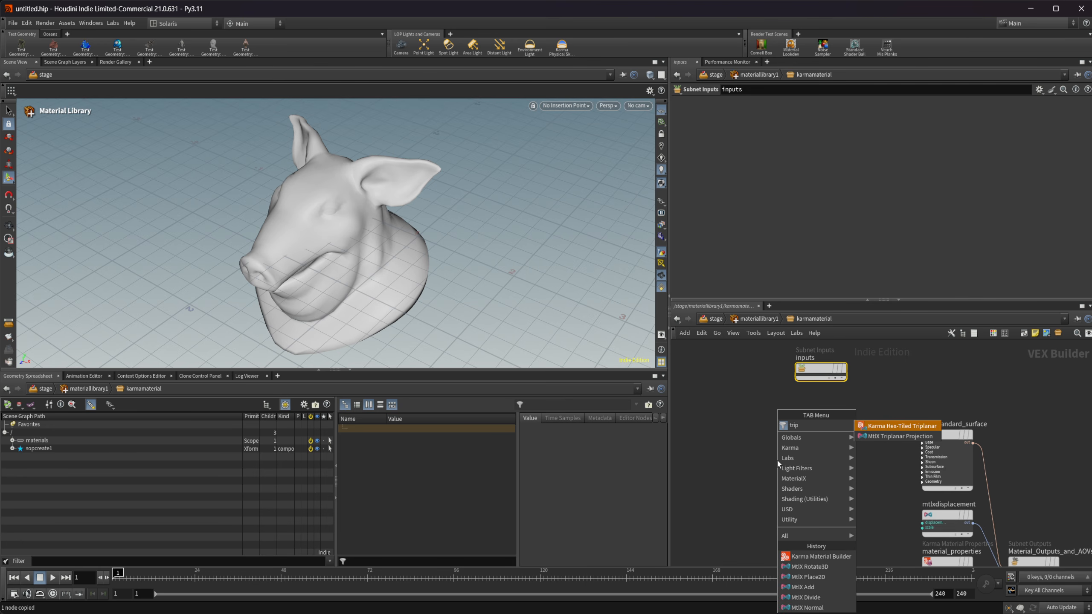
key(Down)
key(Return)
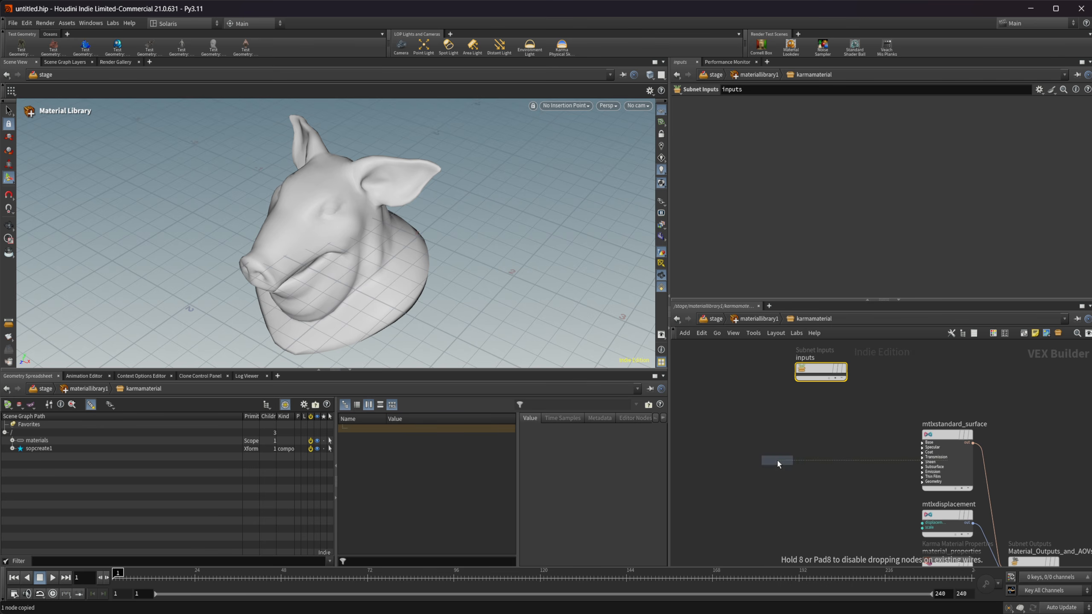
click(778, 461)
drag(802, 446, 921, 443)
click(984, 472)
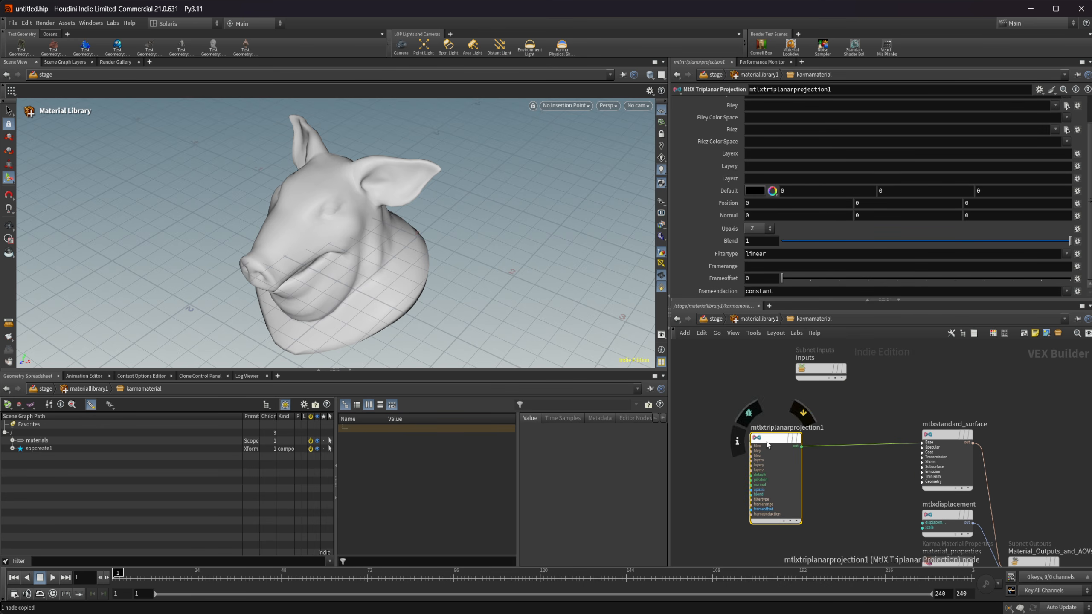
- Set the triplanar projection's Filey to op:/stage/copnet1/y
scroll(766, 188, up, 2)
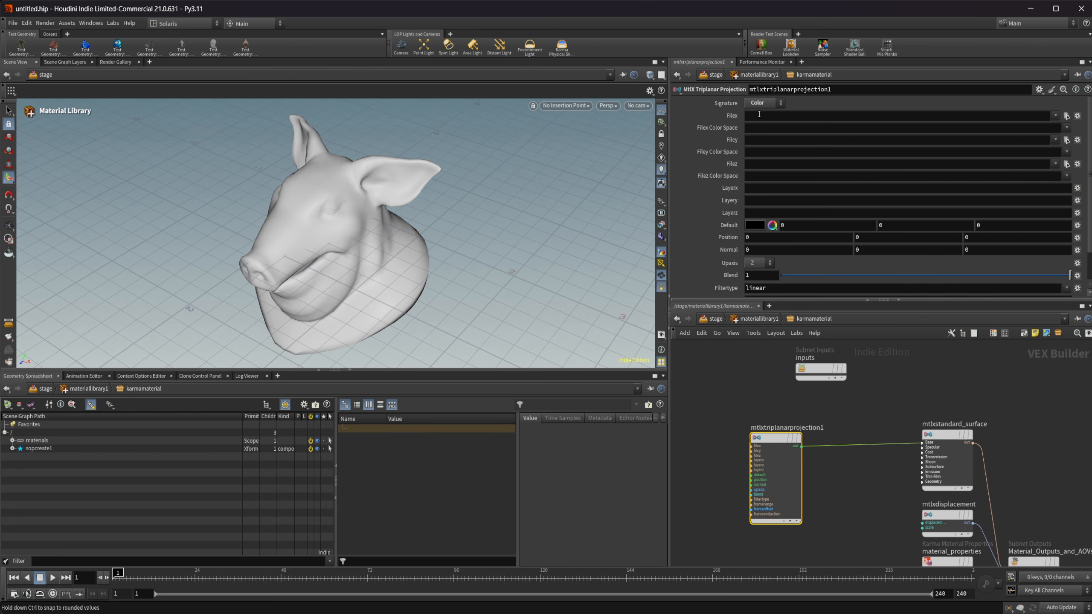
click(755, 141)
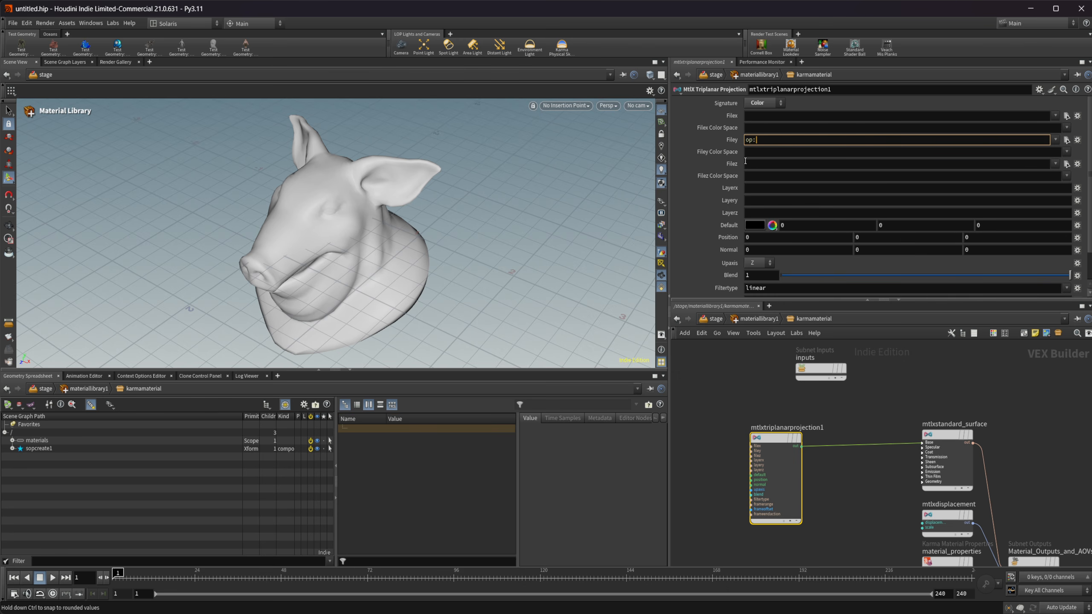
text(op:/stage/copnet1/y)
- Reuse the Filey path to set Filex to op:/stage/copnet1/x and Filez to op:/stage/copnet1/z
drag(827, 141, 739, 135)
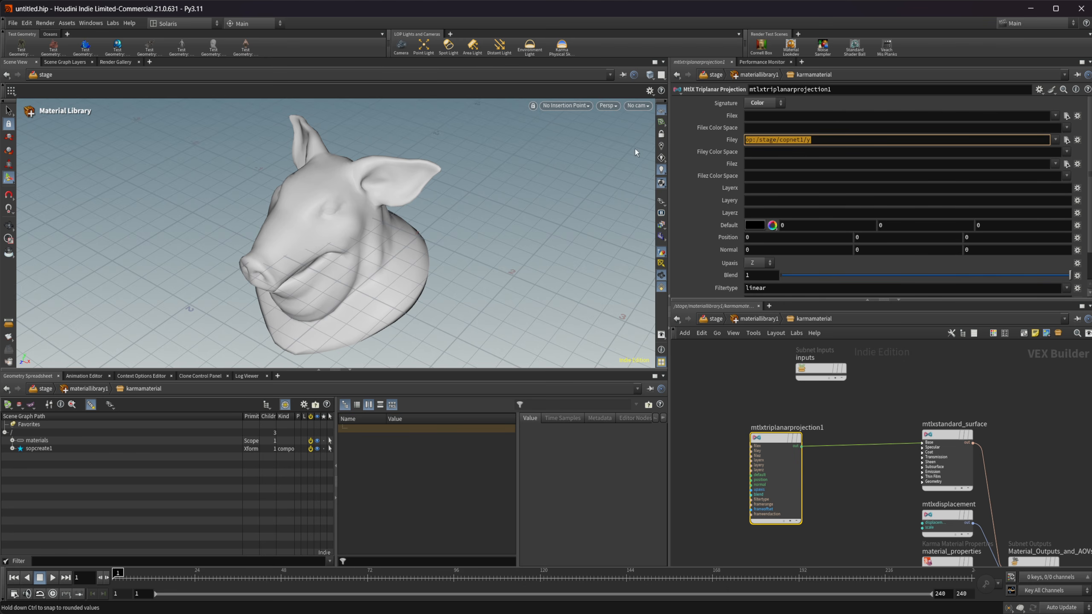
key(ctrl+c)
click(776, 116)
key(ctrl+v)
click(785, 164)
key(ctrl+v)
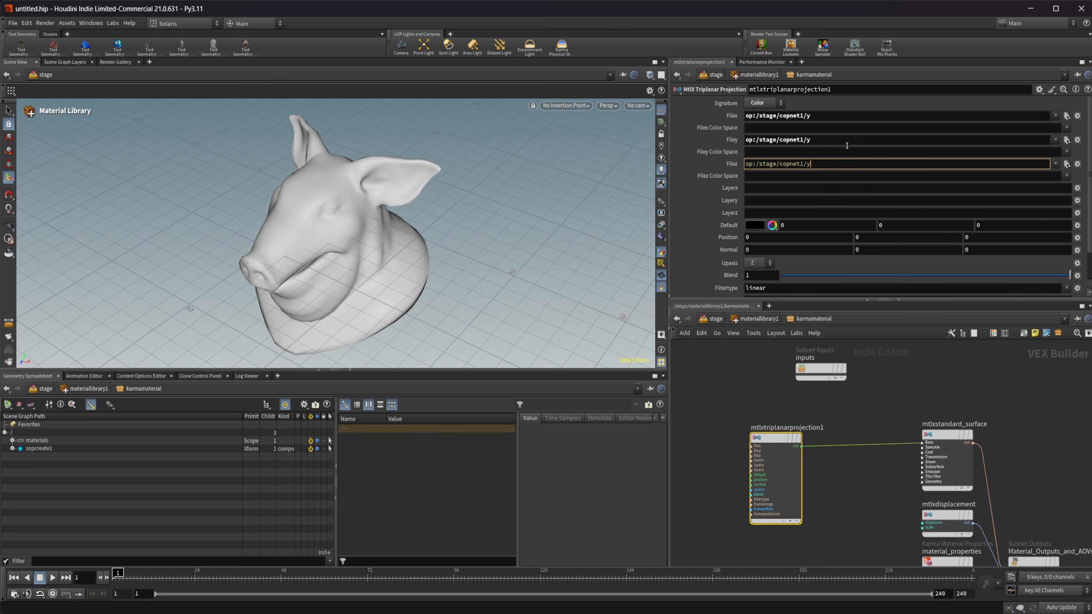
key(Return)
click(828, 116)
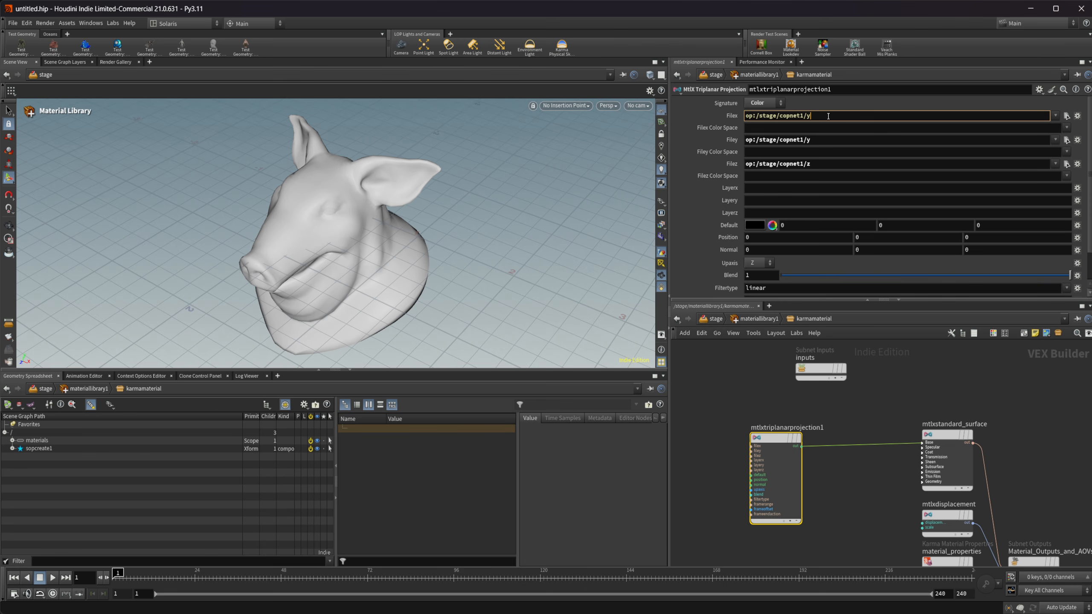
key(BackSpace)
text(x)
key(Return)
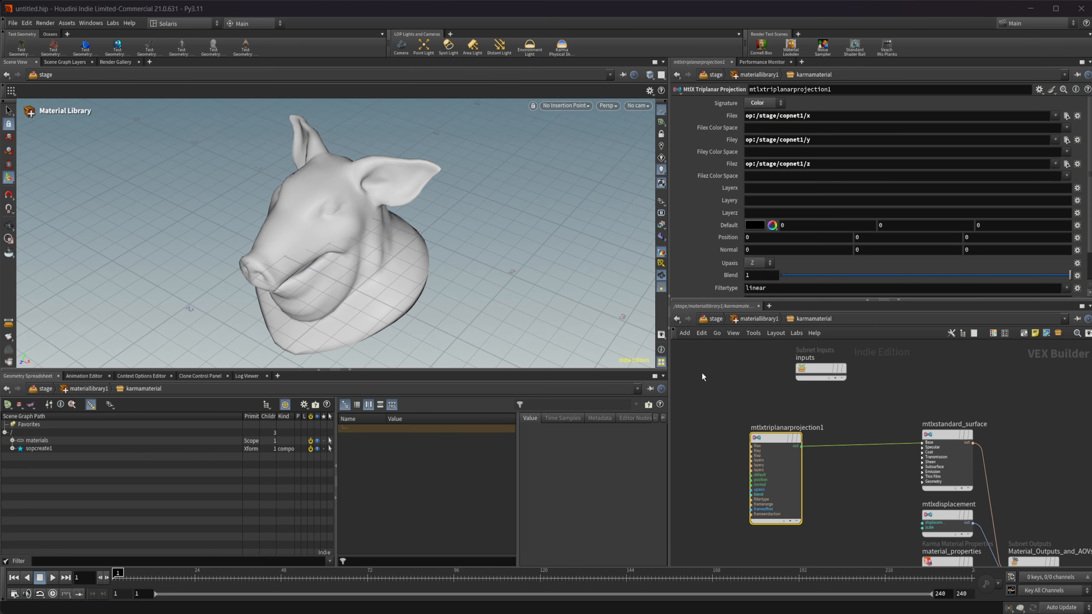
- Auto-fill the materials in materiallibrary1 and assign karmamaterial to the geometry path /sopcreate1
click(736, 400)
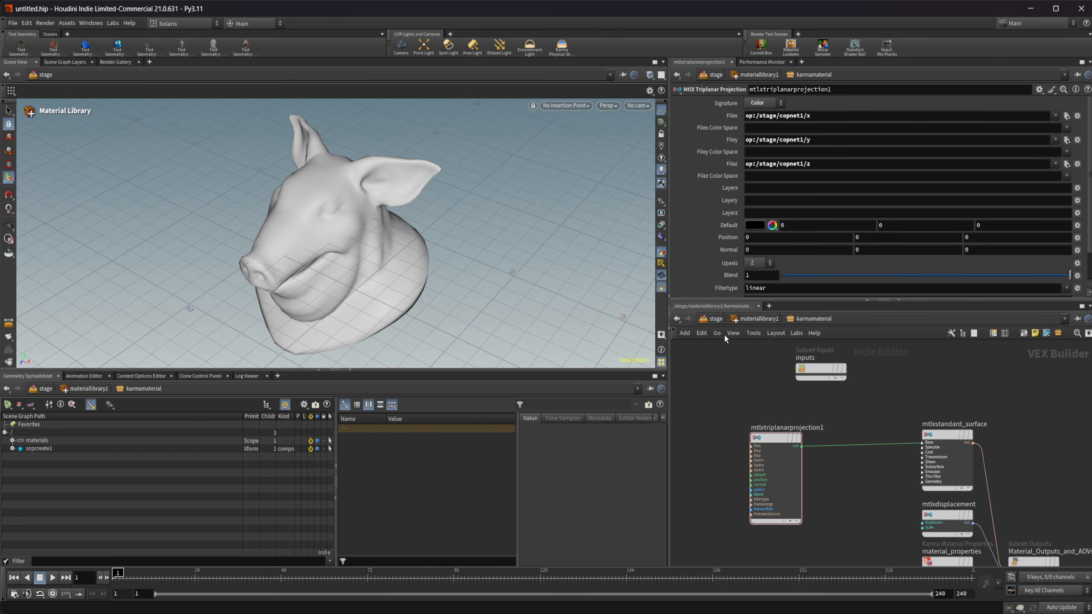
click(715, 319)
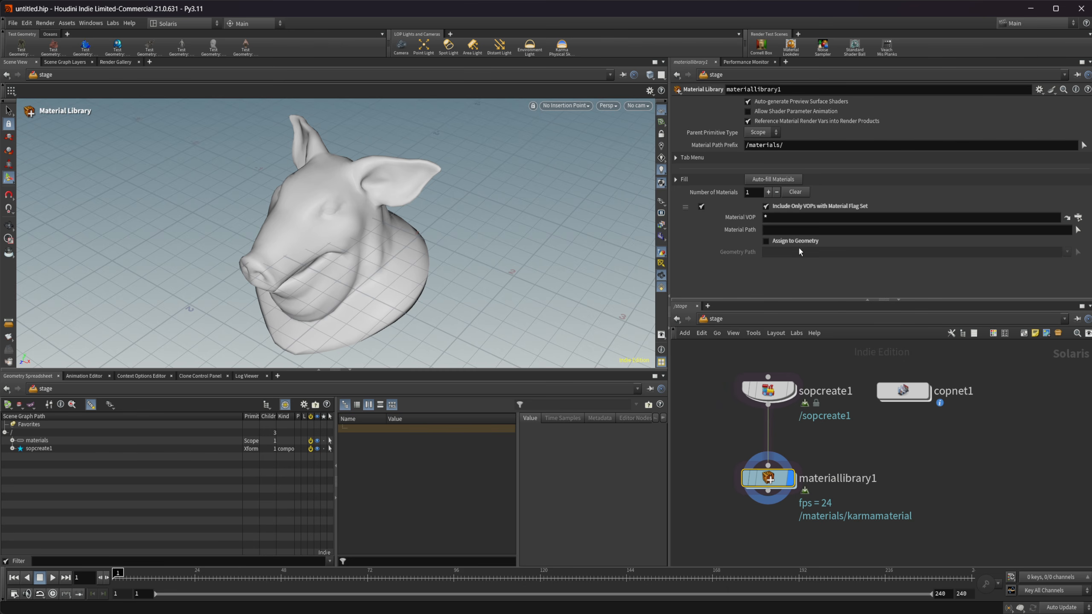
click(772, 179)
click(796, 242)
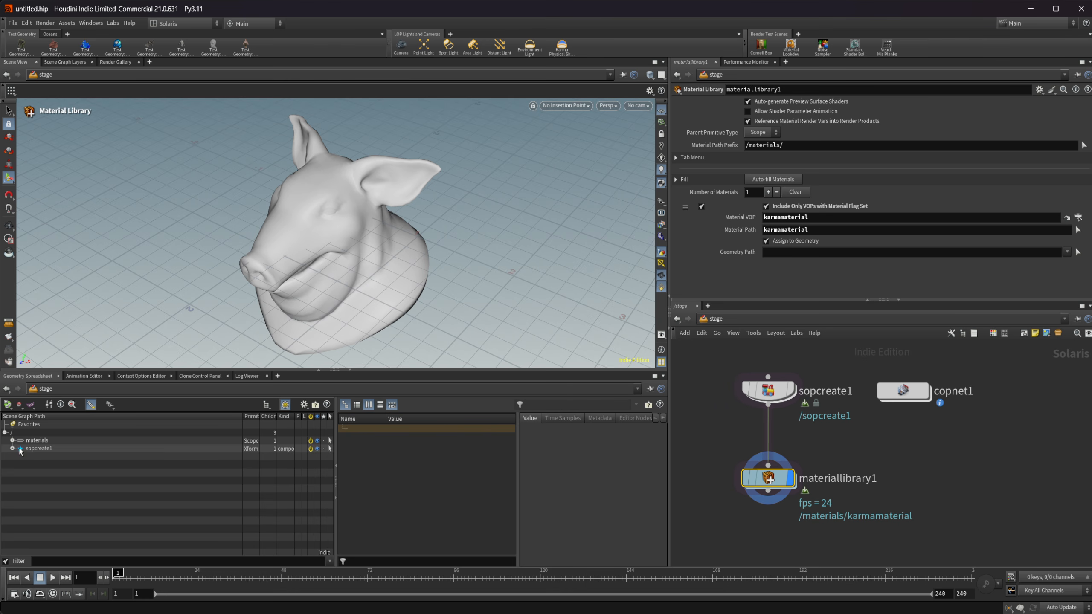
drag(38, 449, 785, 253)
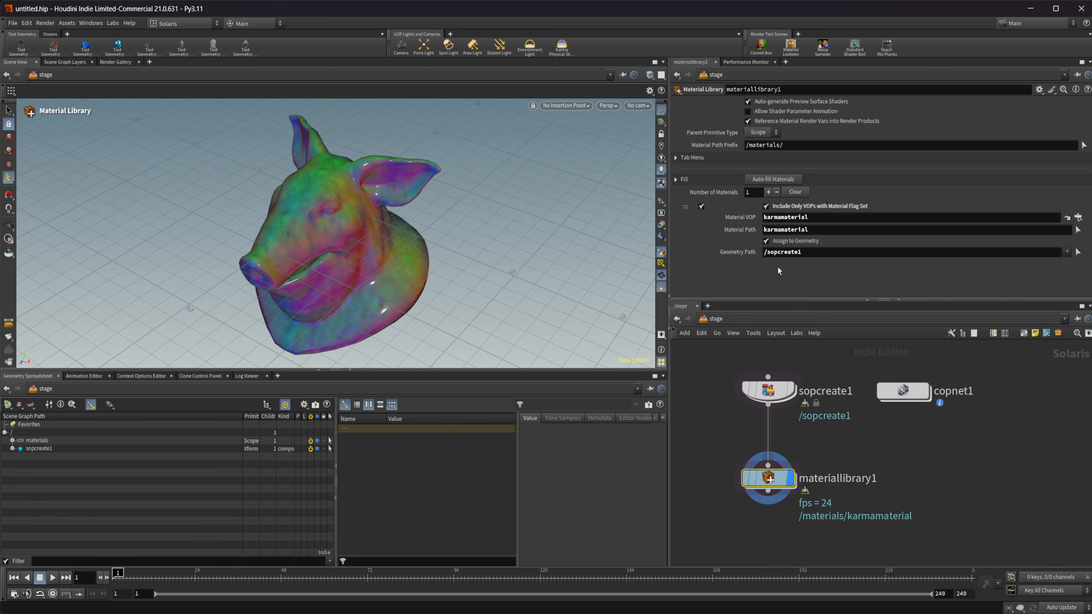
- Raise the specular roughness of karmamaterial's mtlxstandard_surface to 0.883 and return to the stage network
double_click(769, 478)
double_click(734, 476)
click(973, 444)
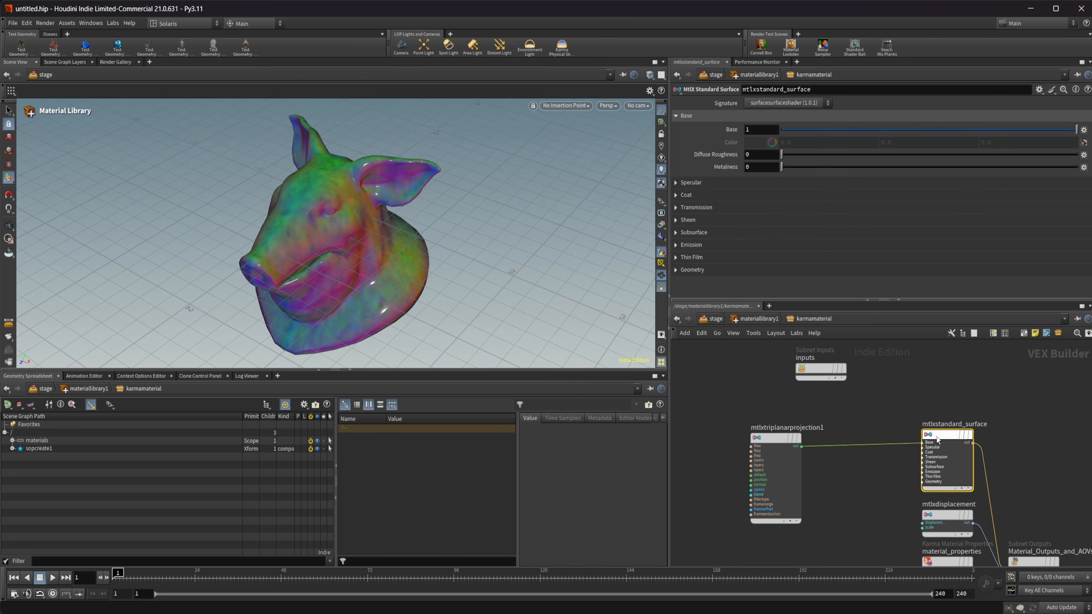
click(712, 182)
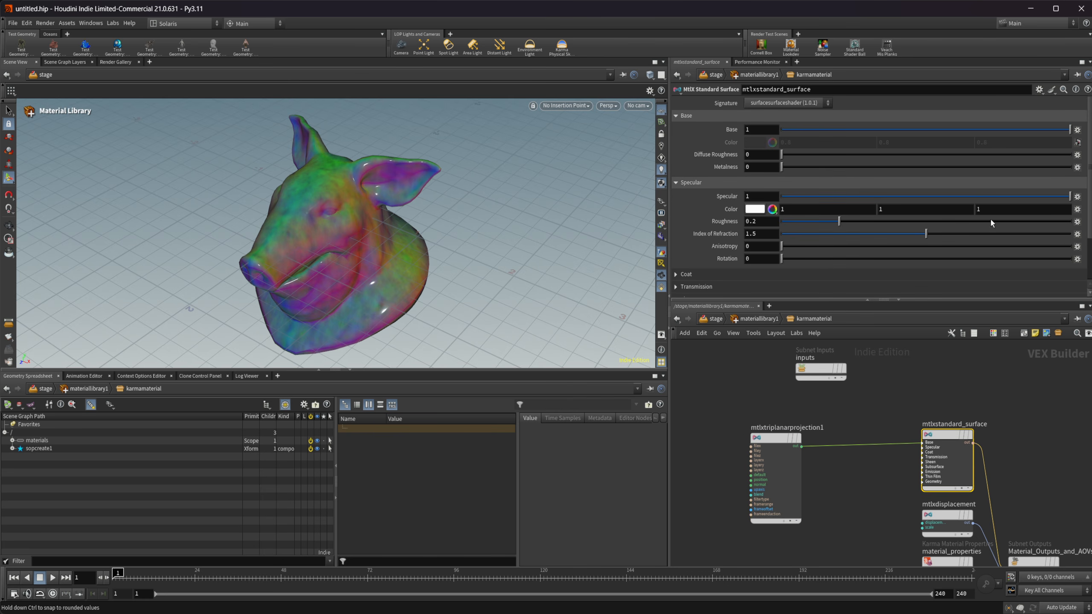
click(1031, 225)
key(u)
key(u)
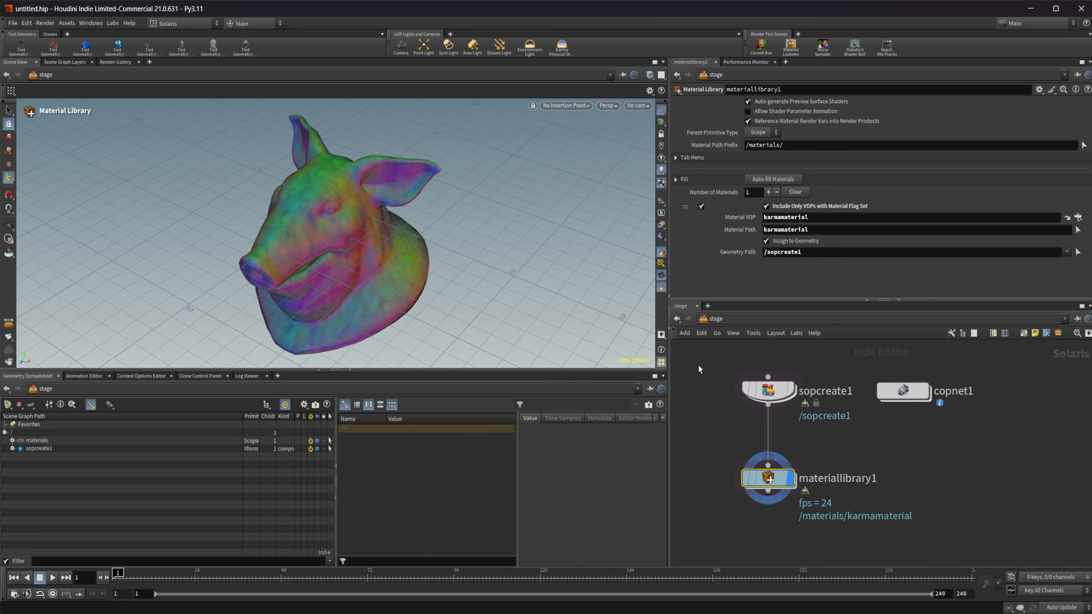
- Turn the view toward the pig head's front and switch the viewport renderer to Karma CPU
drag(291, 261, 378, 232)
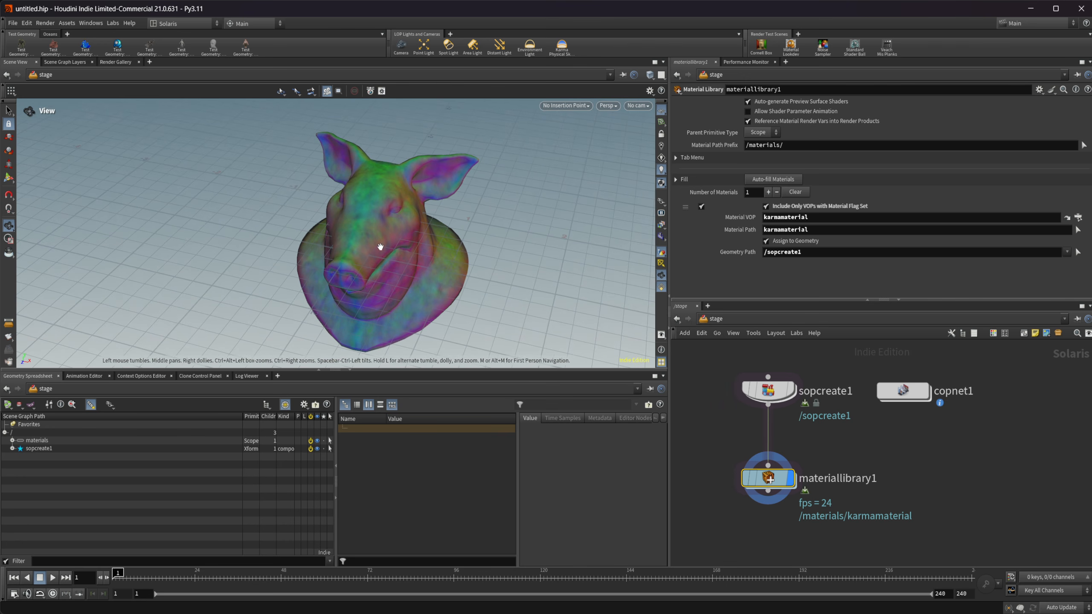
click(615, 106)
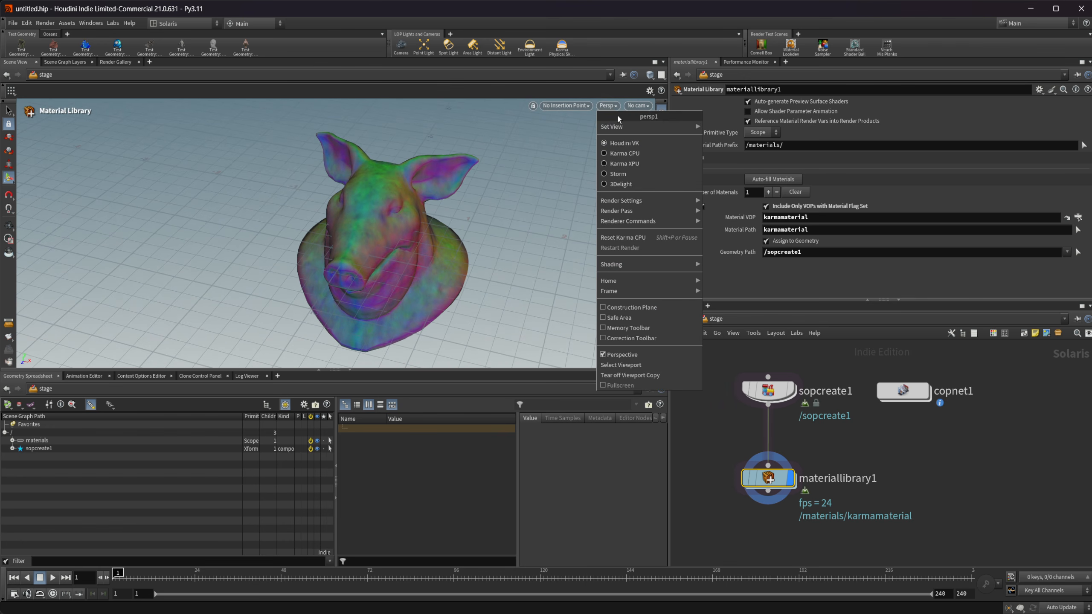
click(635, 154)
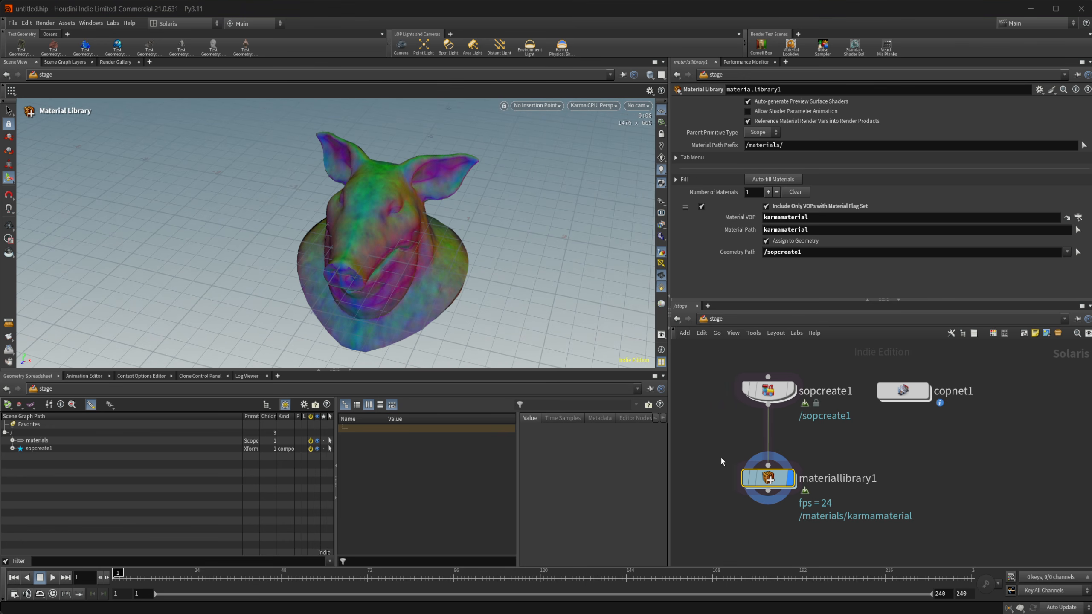
- Open karmamaterial inside materiallibrary1 and set the Blend of mtlxtriplanarprojection1 to 0
double_click(769, 480)
double_click(769, 480)
middle_drag(885, 478, 857, 465)
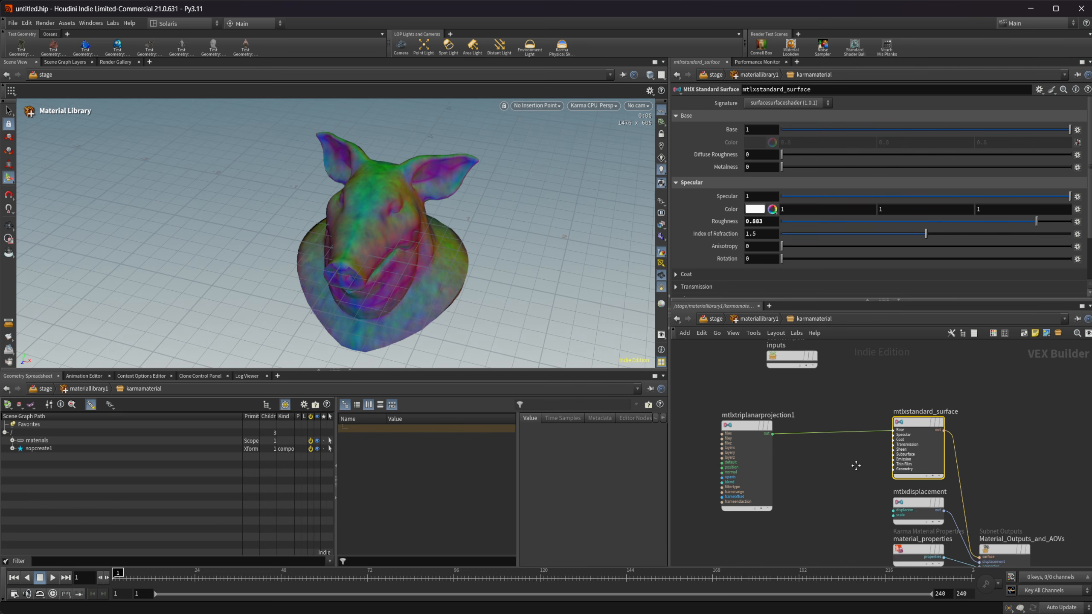
click(742, 428)
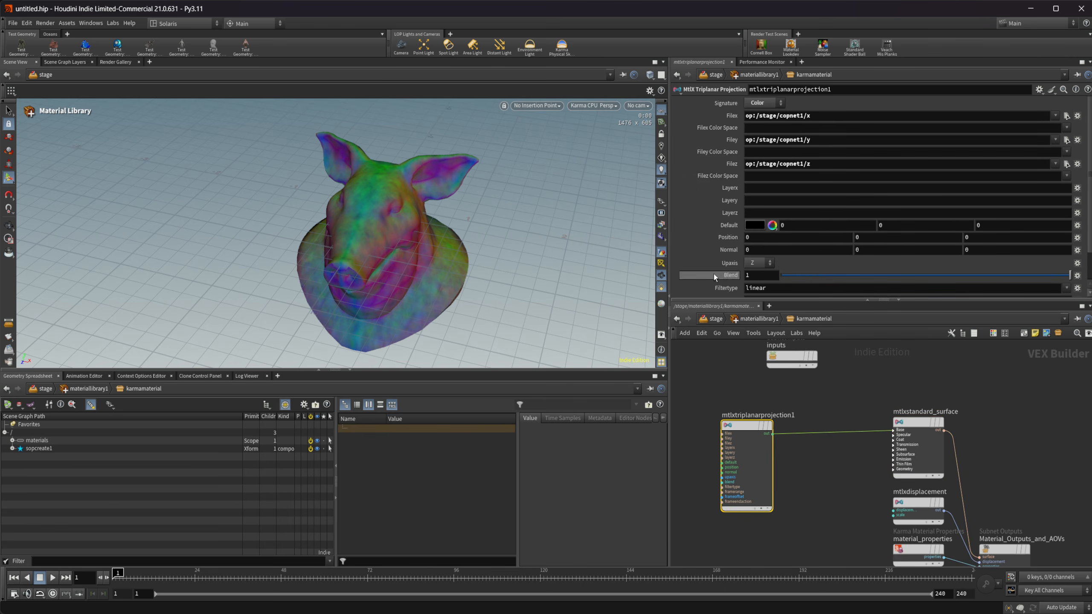
scroll(712, 257, down, 2)
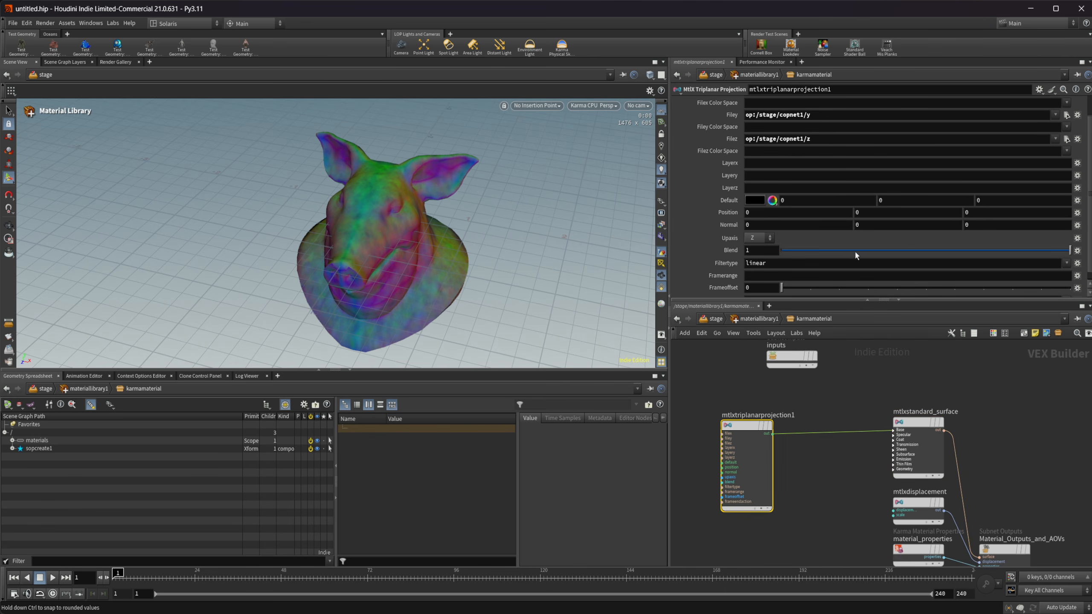
key(Escape)
drag(365, 252, 403, 226)
key(Return)
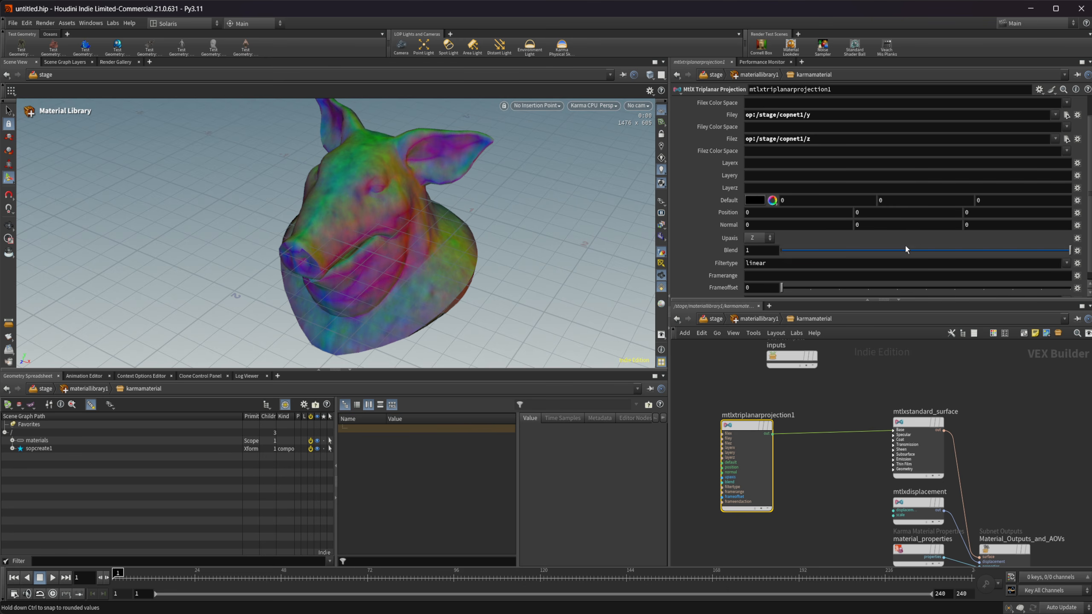
click(925, 250)
drag(797, 254, 776, 252)
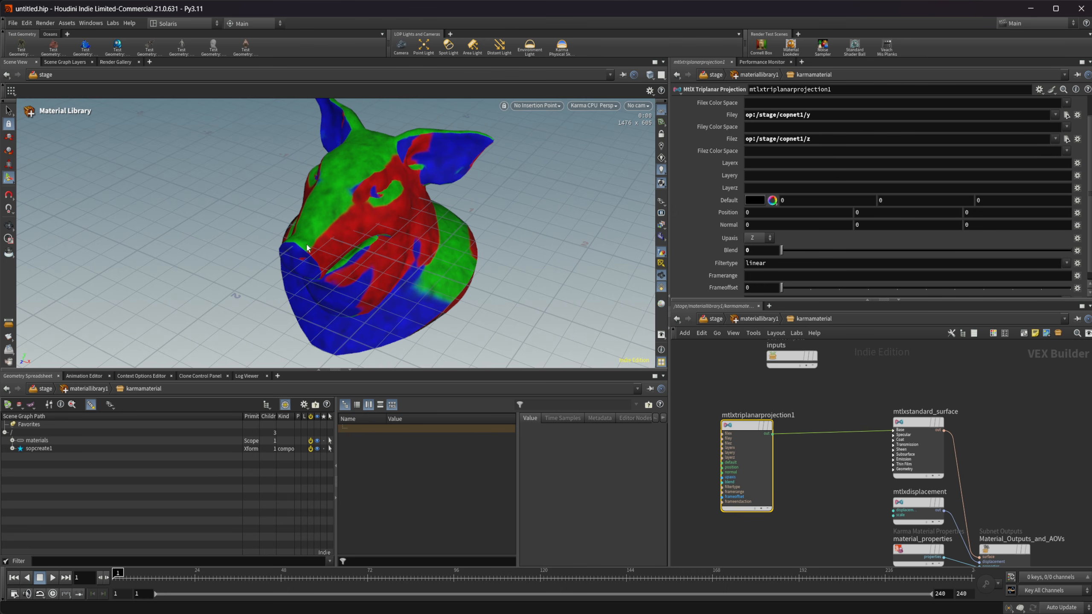
- Inspect from the side and front how the x, y and z projections are divided across the pig head
key(Escape)
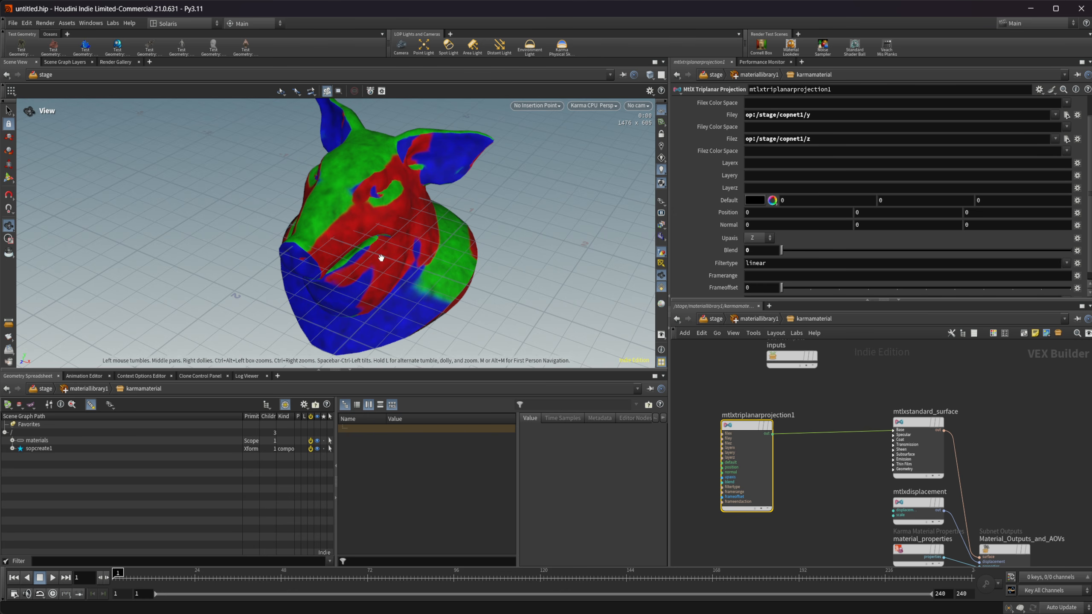
drag(376, 252, 290, 204)
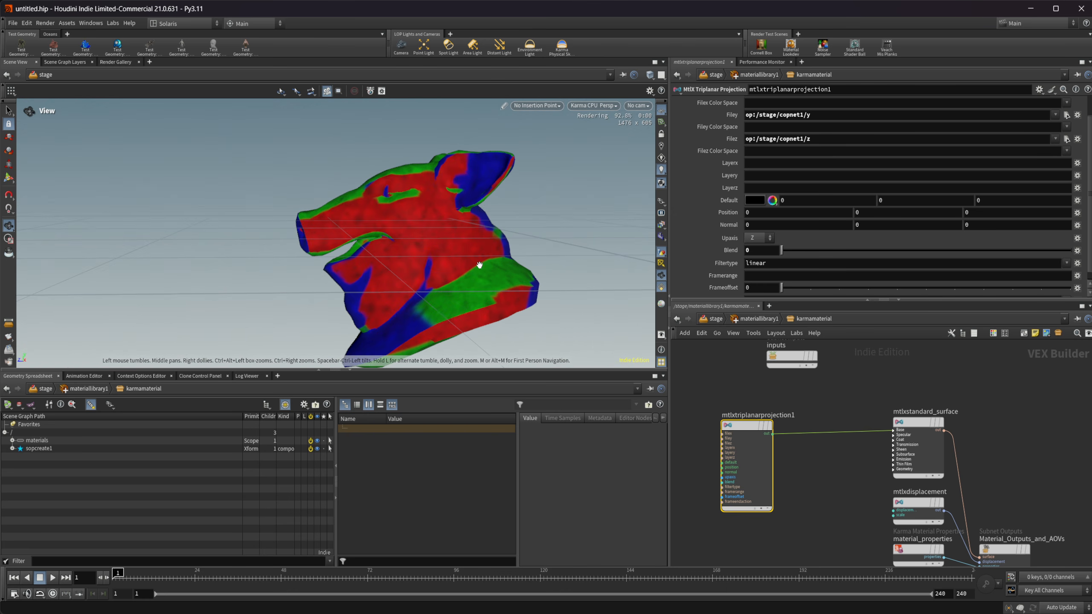
drag(404, 258, 285, 236)
right_drag(285, 236, 366, 251)
middle_drag(365, 251, 534, 261)
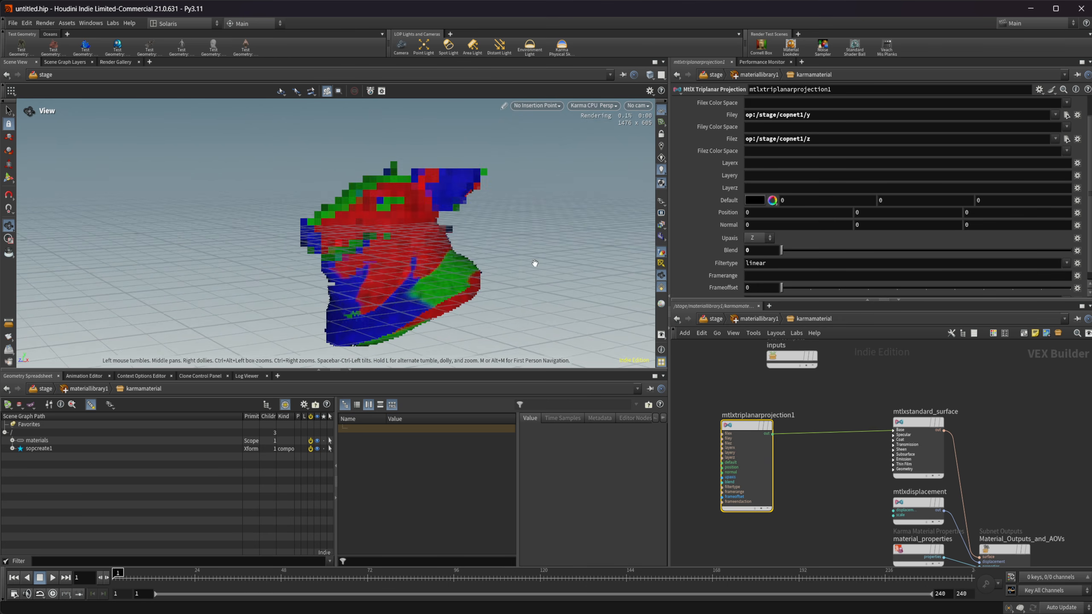
drag(534, 261, 334, 232)
right_drag(334, 232, 261, 251)
drag(261, 251, 351, 257)
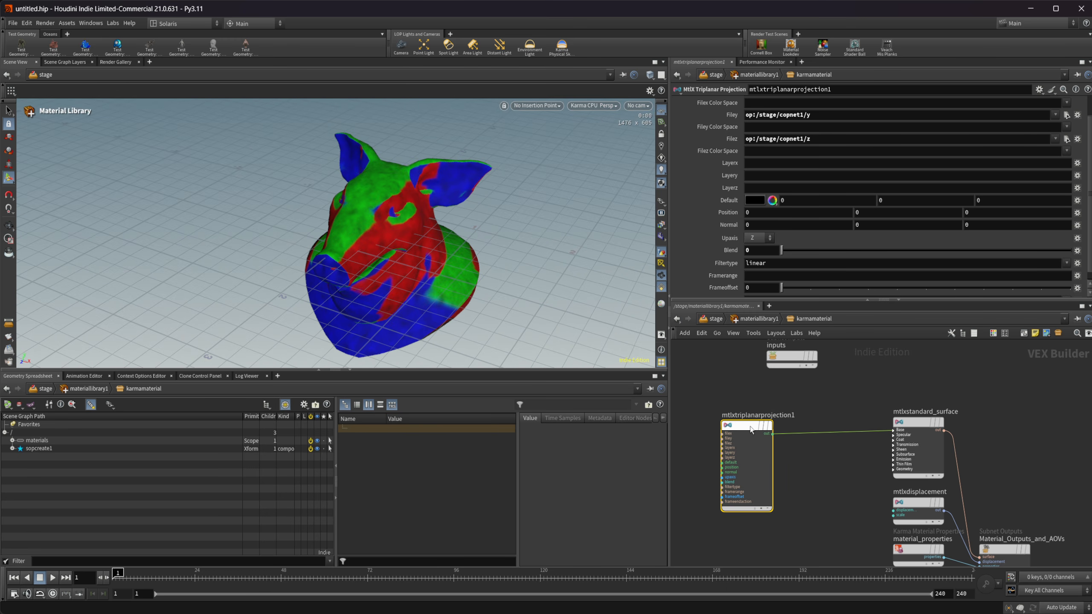
- Add a MtlX Position node and connect its output to the position input of mtlxtriplanarprojection1
scroll(737, 263, down, 1)
middle_drag(787, 498, 854, 460)
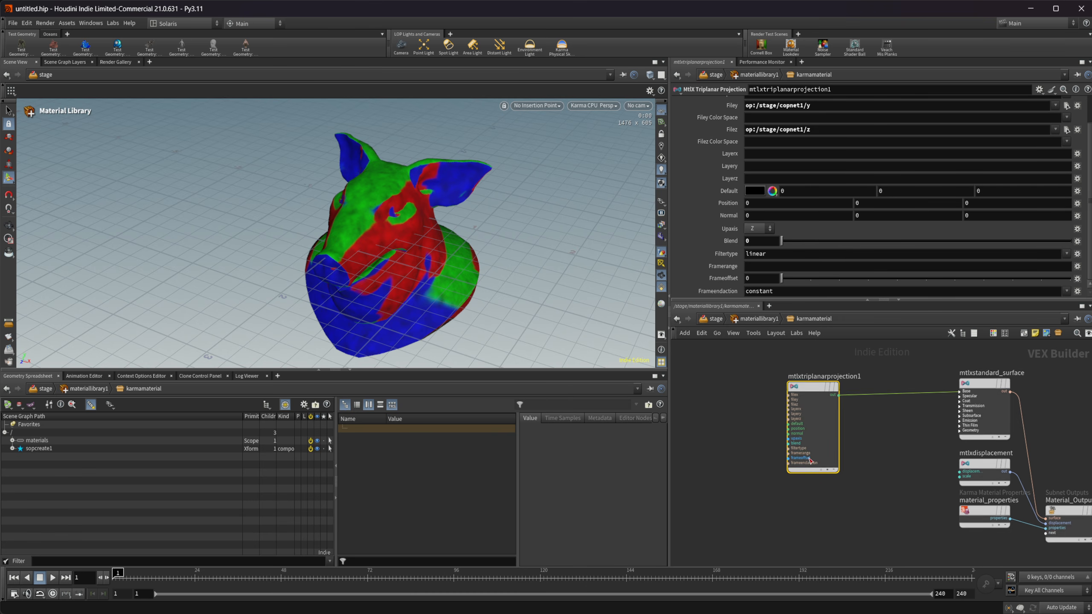
middle_drag(756, 470, 801, 475)
scroll(764, 450, up, 4)
key(Tab)
text(post)
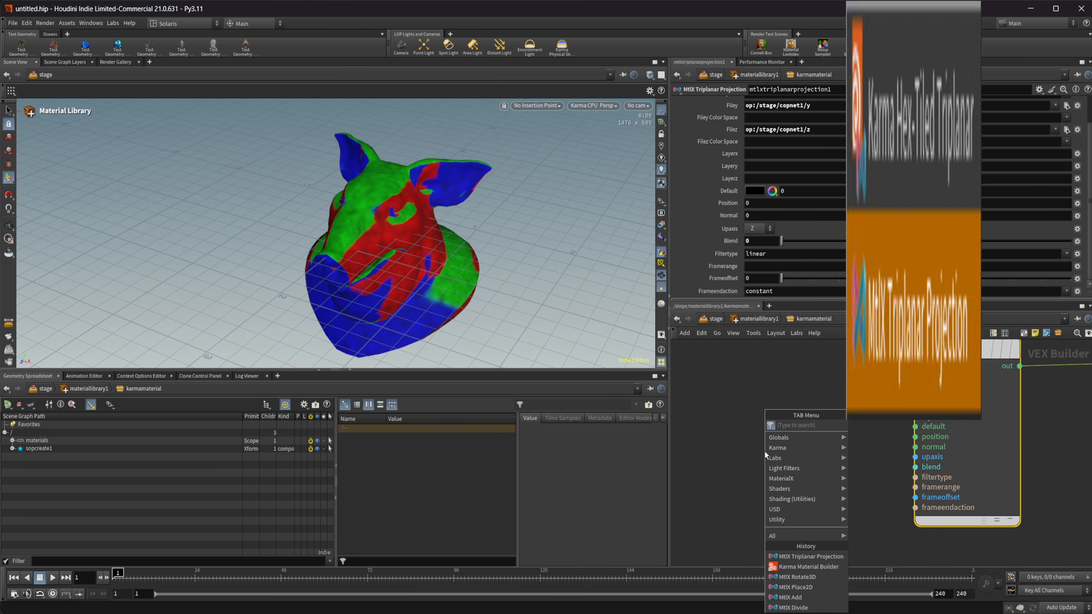
key(BackSpace)
key(Return)
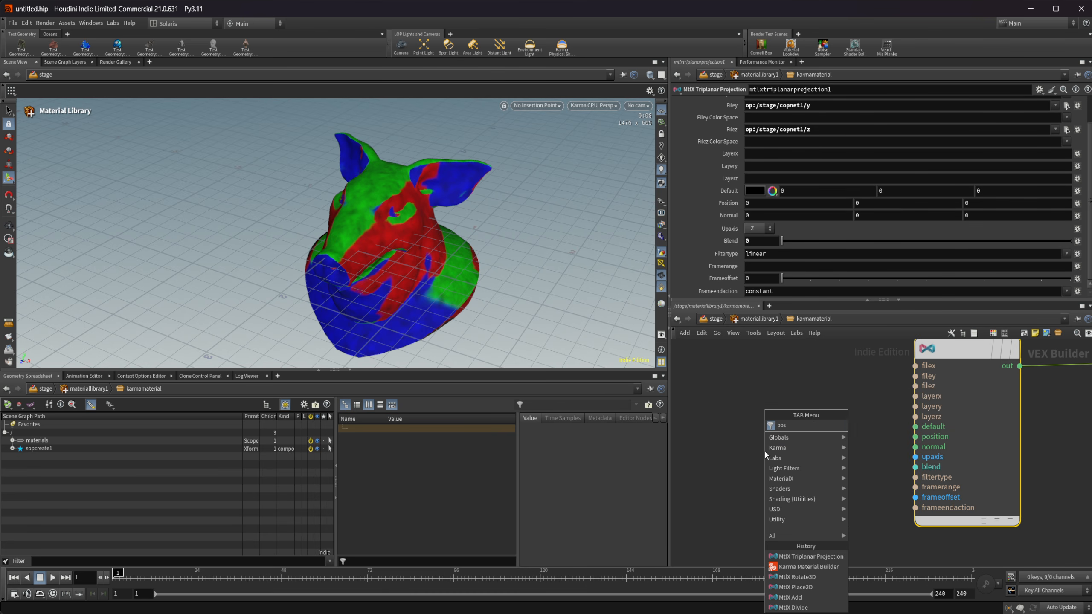
click(764, 451)
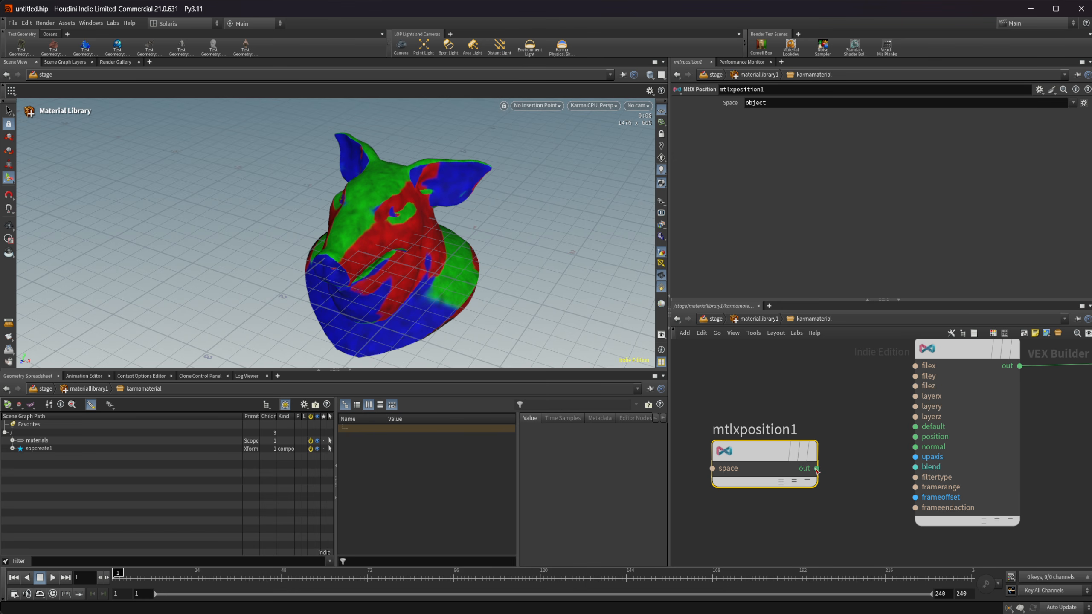
drag(817, 468, 915, 437)
drag(762, 452, 734, 419)
- Add a MtlX Normal node below mtlxposition1 and connect its output to the triplanar projection's normal input
key(Tab)
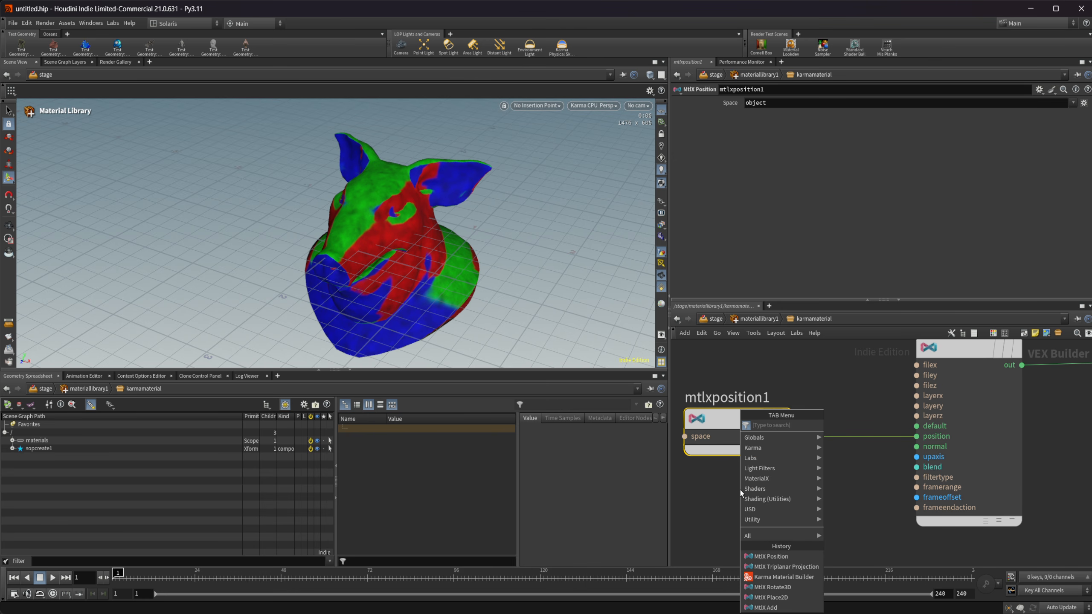
text(nor)
key(Return)
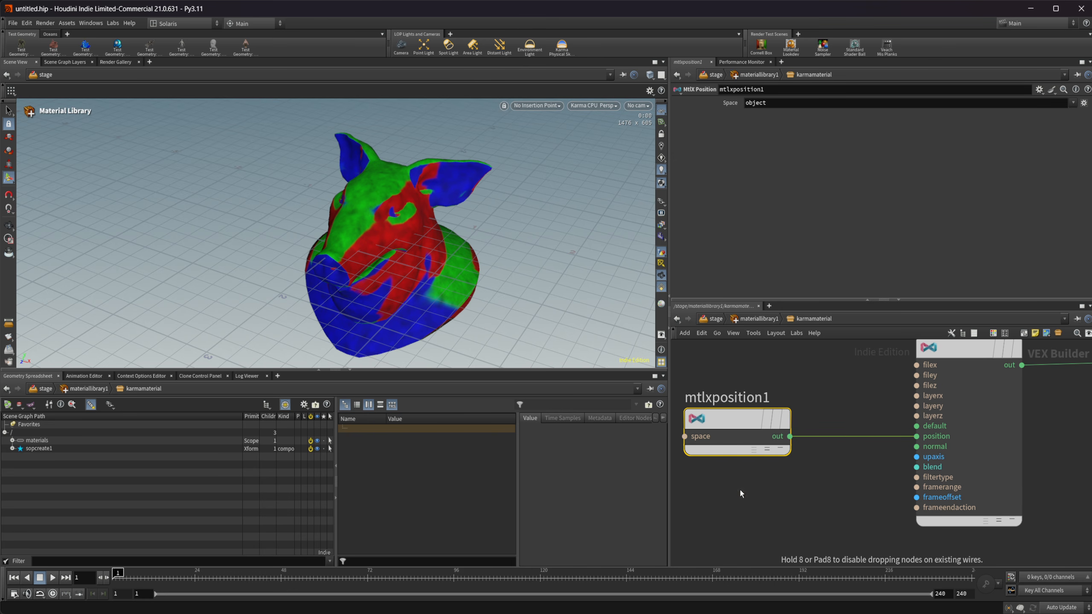
click(741, 491)
drag(789, 507, 922, 447)
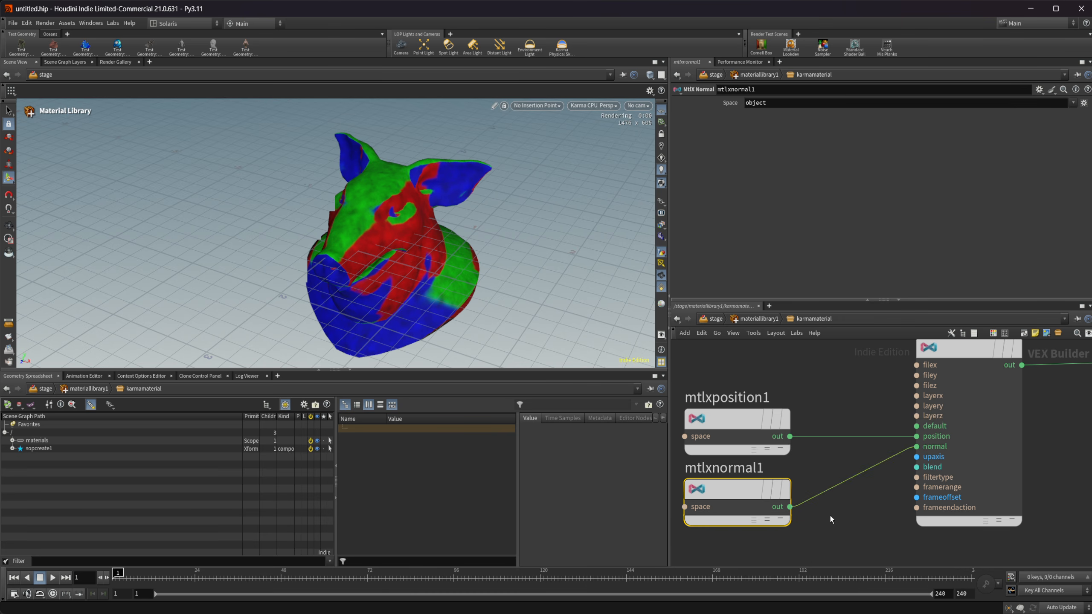
- Move mtlxposition1 and mtlxnormal1 away from mtlxtriplanarprojection1 to make room along the position wire
scroll(860, 508, down, 3)
click(801, 432)
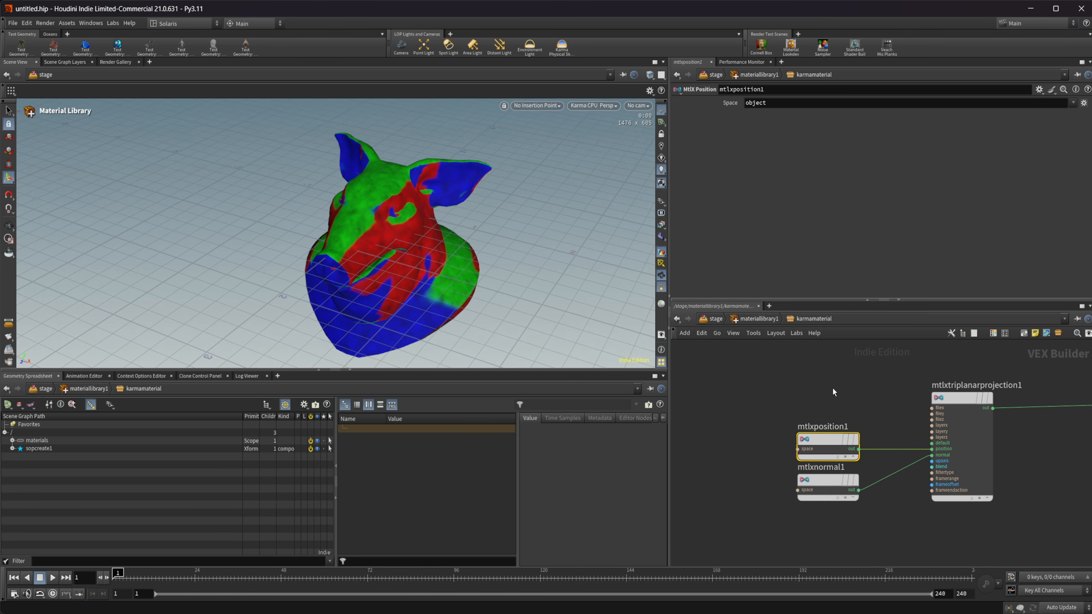
middle_drag(781, 409, 848, 426)
drag(886, 458, 705, 457)
middle_drag(759, 438, 826, 427)
drag(779, 446, 756, 446)
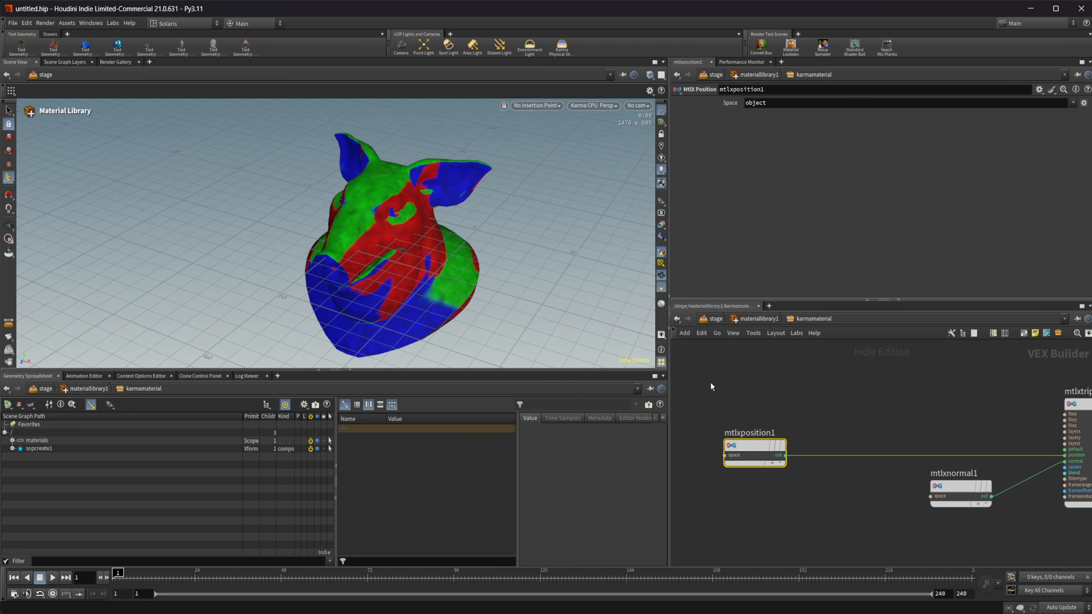
middle_drag(893, 425, 861, 411)
drag(925, 471, 852, 508)
middle_drag(863, 407, 772, 444)
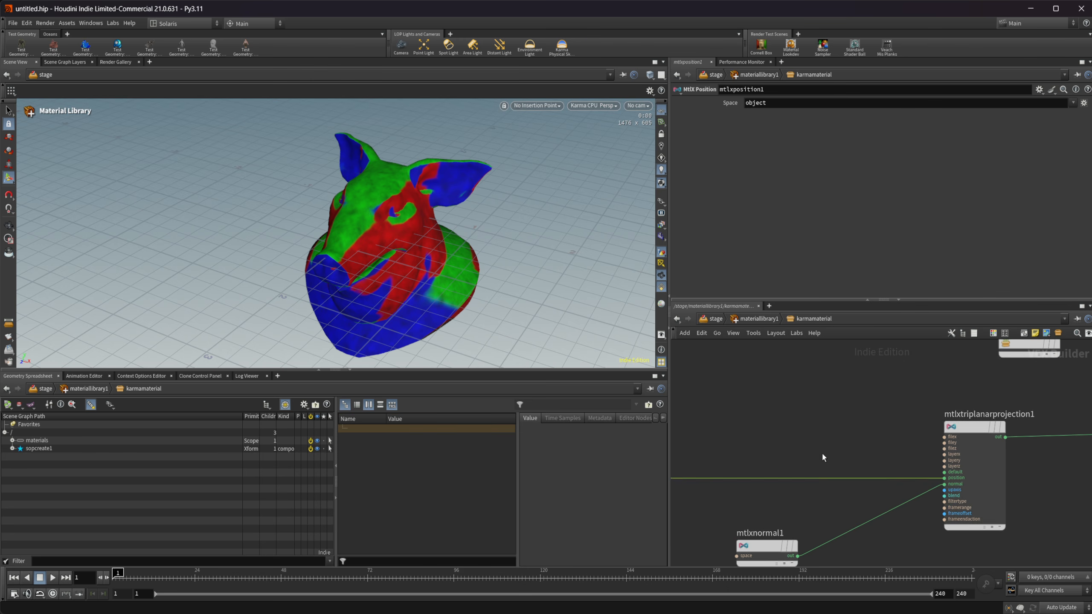
scroll(818, 456, down, 1)
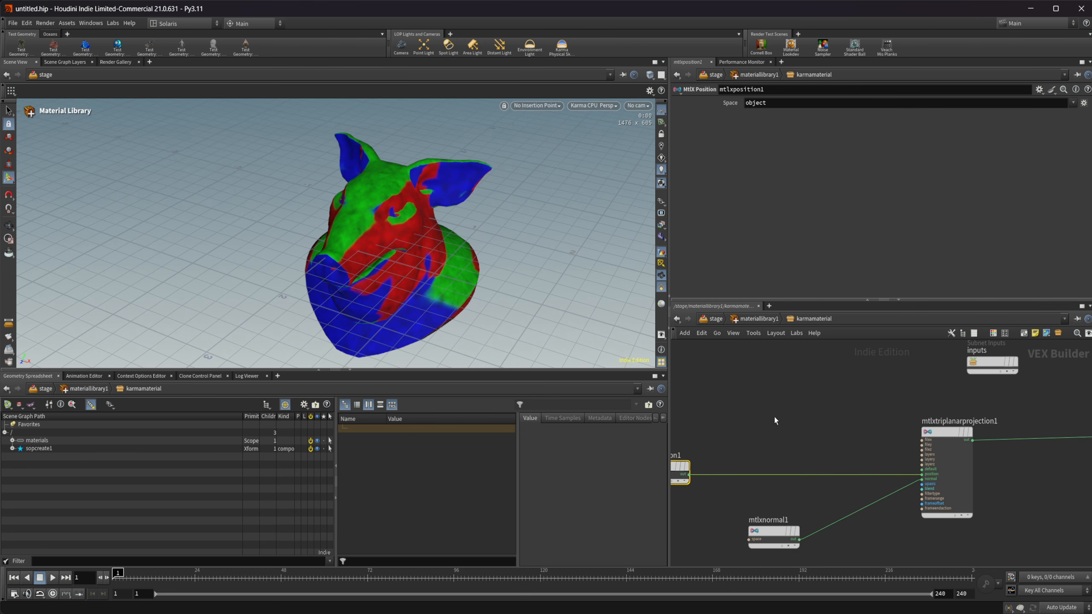
key(Tab)
text(n)
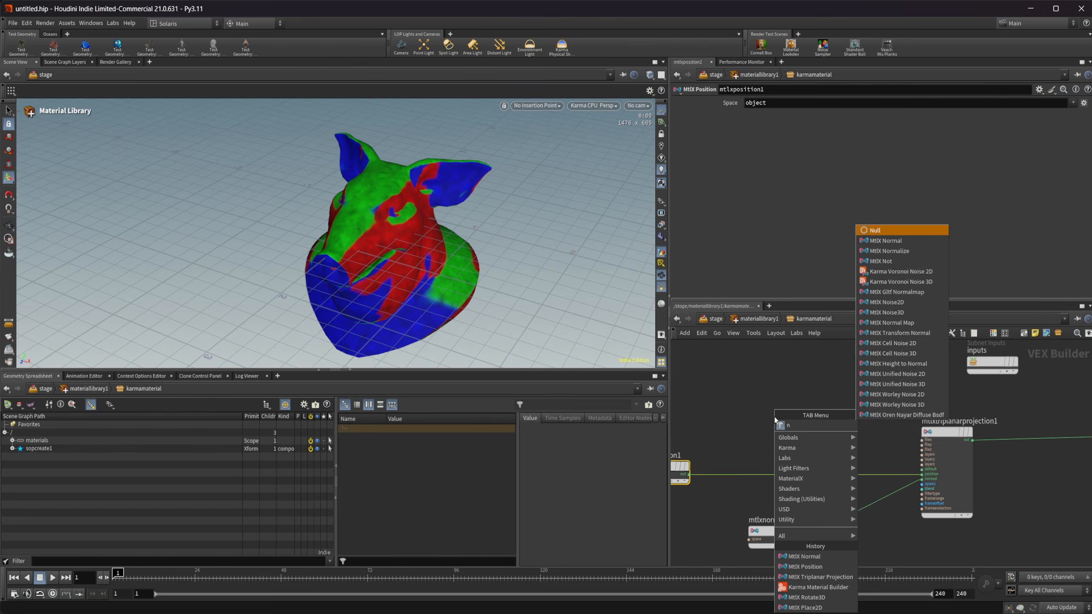
text(ois)
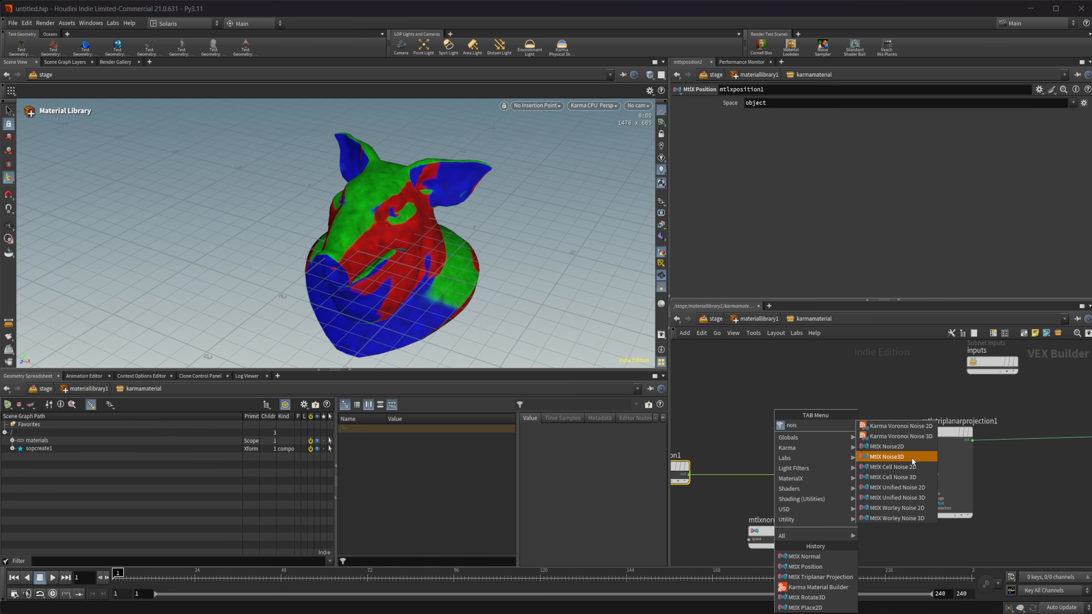
click(913, 461)
scroll(807, 413, up, 3)
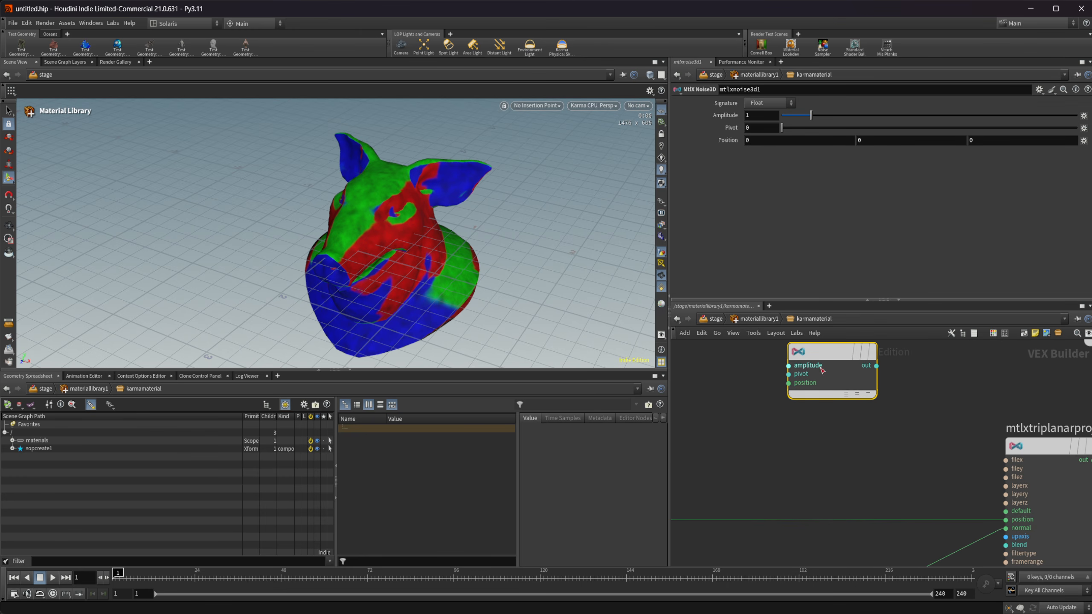
middle_drag(800, 446, 804, 473)
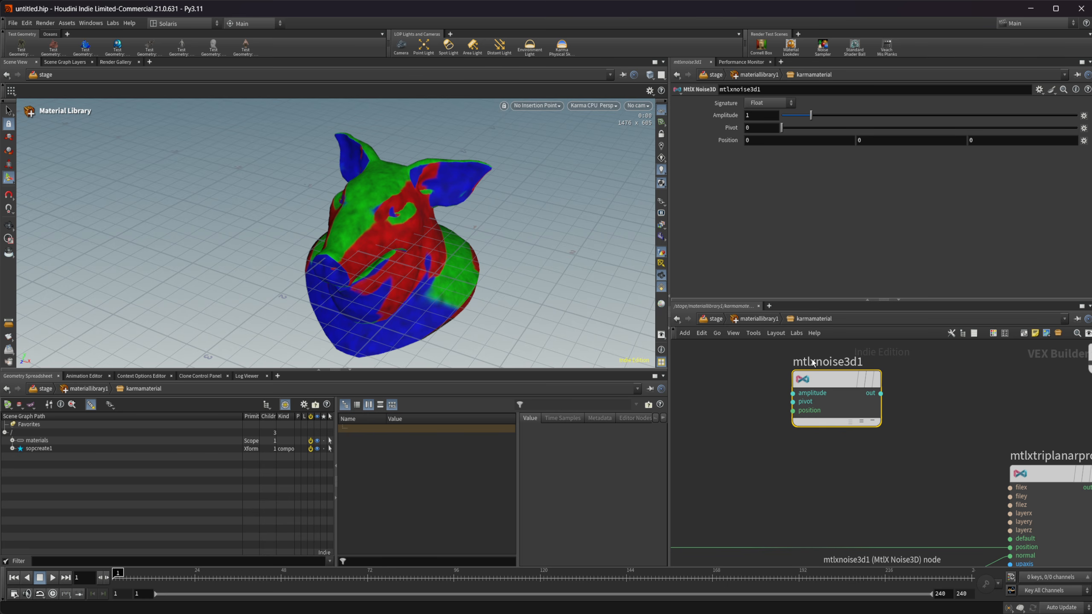
key(Delete)
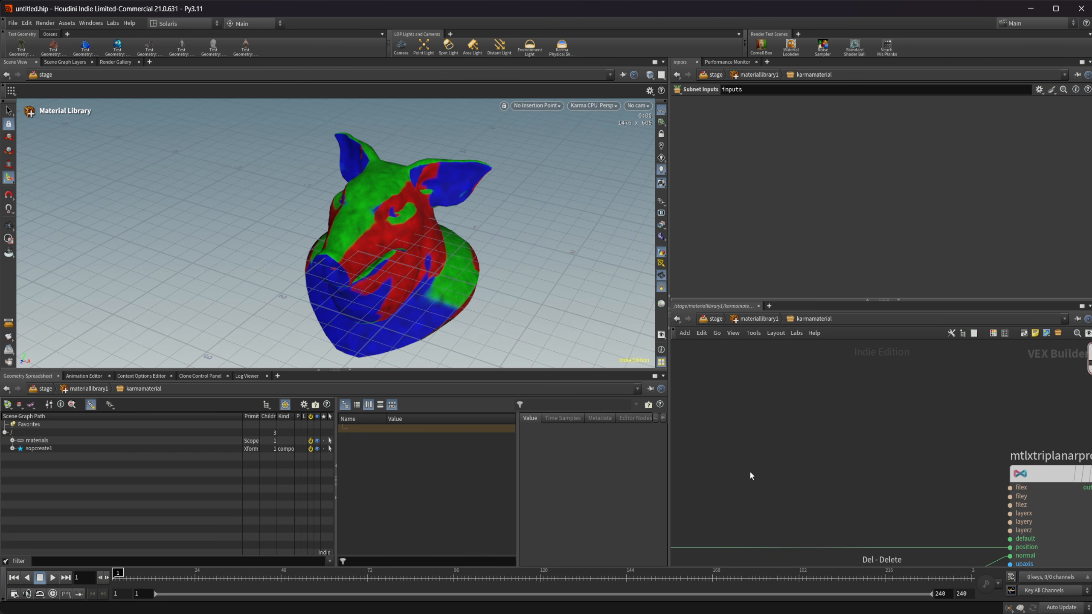
- Insert a MtlX Divide node on the wire between mtlxposition1 and mtlxtriplanarprojection1
scroll(798, 452, down, 3)
middle_drag(717, 476, 804, 459)
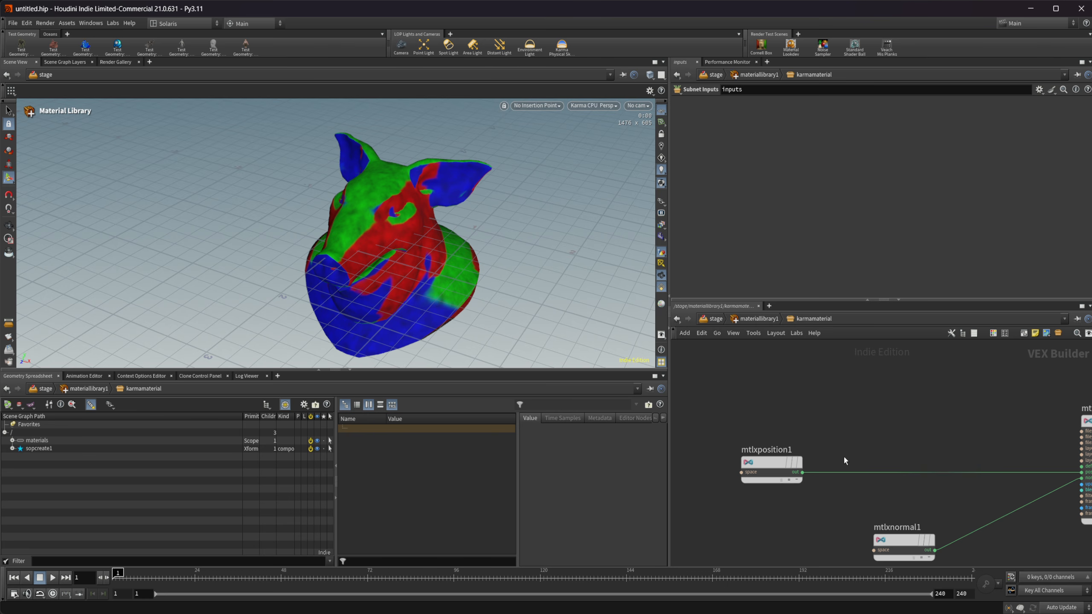
key(Tab)
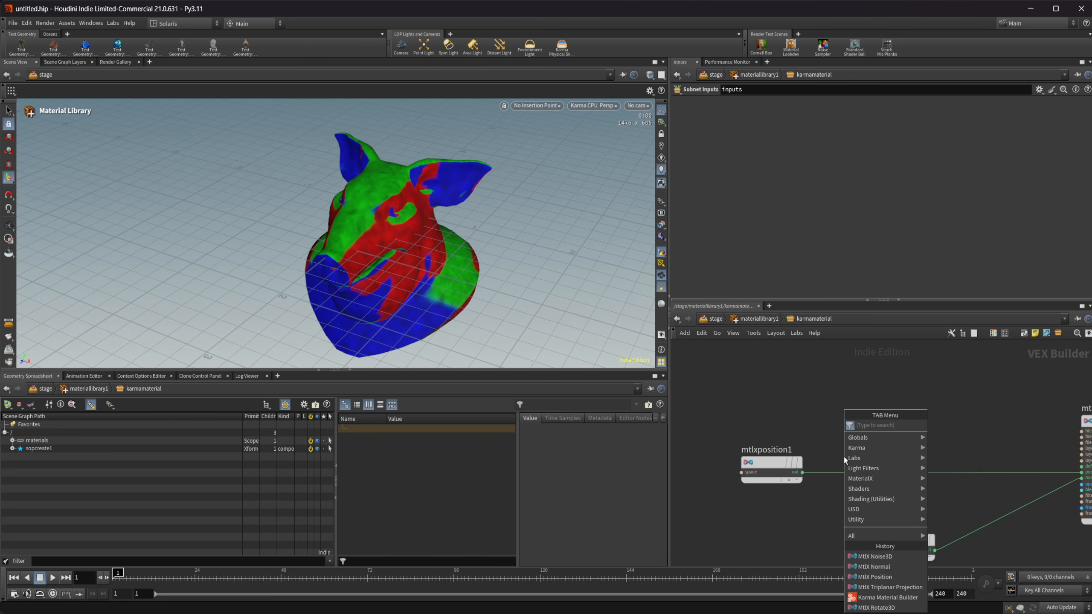
text(add)
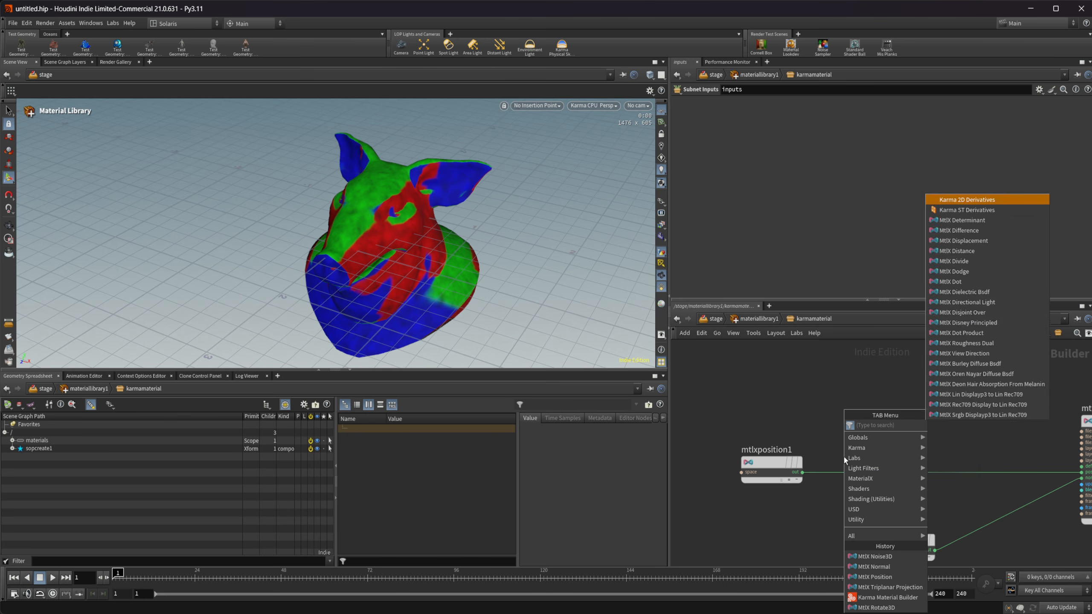
key(Return)
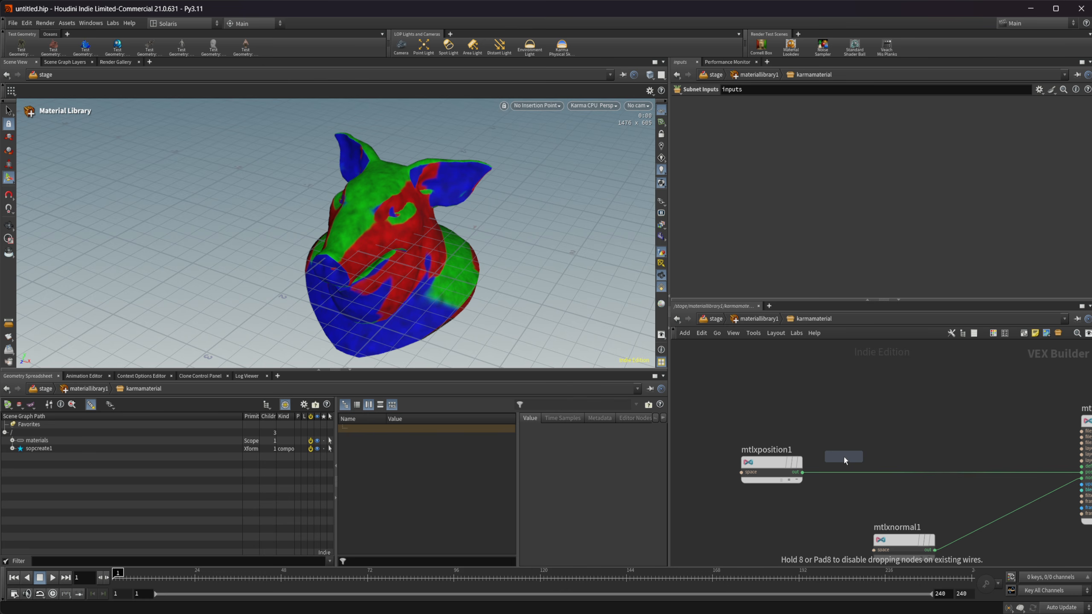
click(843, 456)
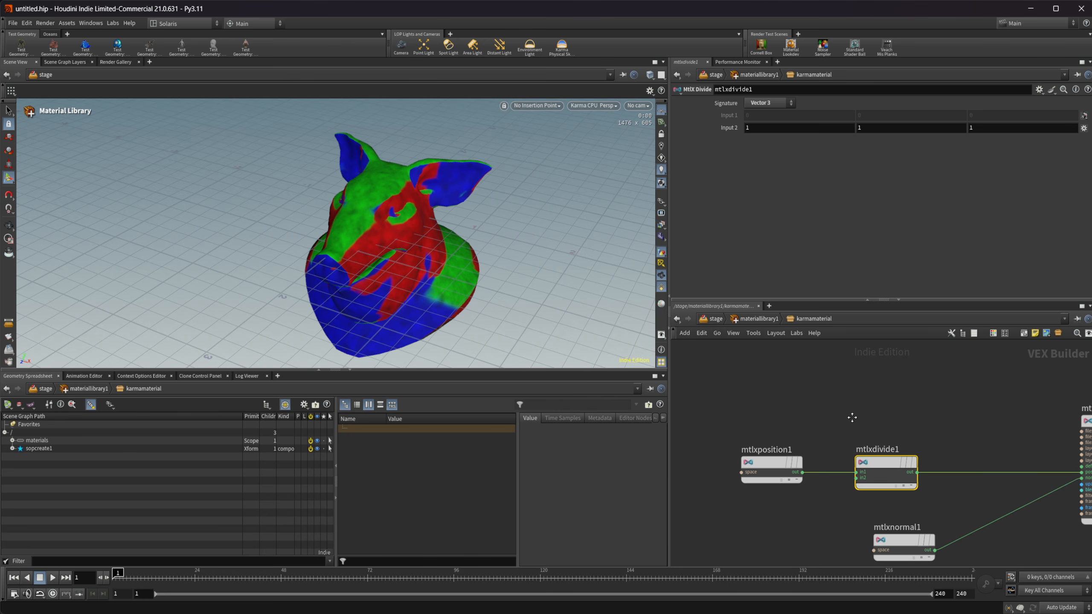
- Set all three components of Input 2 on mtlxdivide1 to 1.6
middle_drag(853, 418, 790, 409)
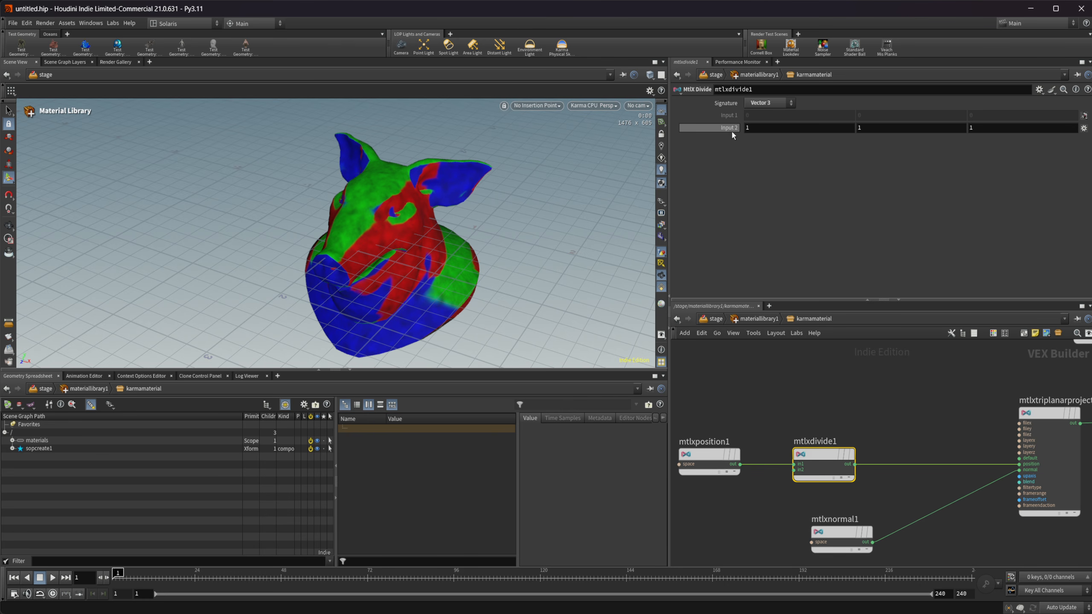
mouse_move(731, 129)
middle_down()
mouse_move(721, 120)
mouse_move(749, 122)
middle_up()
mouse_move(755, 122)
middle_down()
mouse_move(734, 123)
mouse_move(778, 127)
mouse_move(765, 129)
middle_up()
- Move mtlxposition1 and mtlxdivide1 together away from mtlxtriplanarprojection1 to make room along the position wire
middle_drag(884, 427, 945, 420)
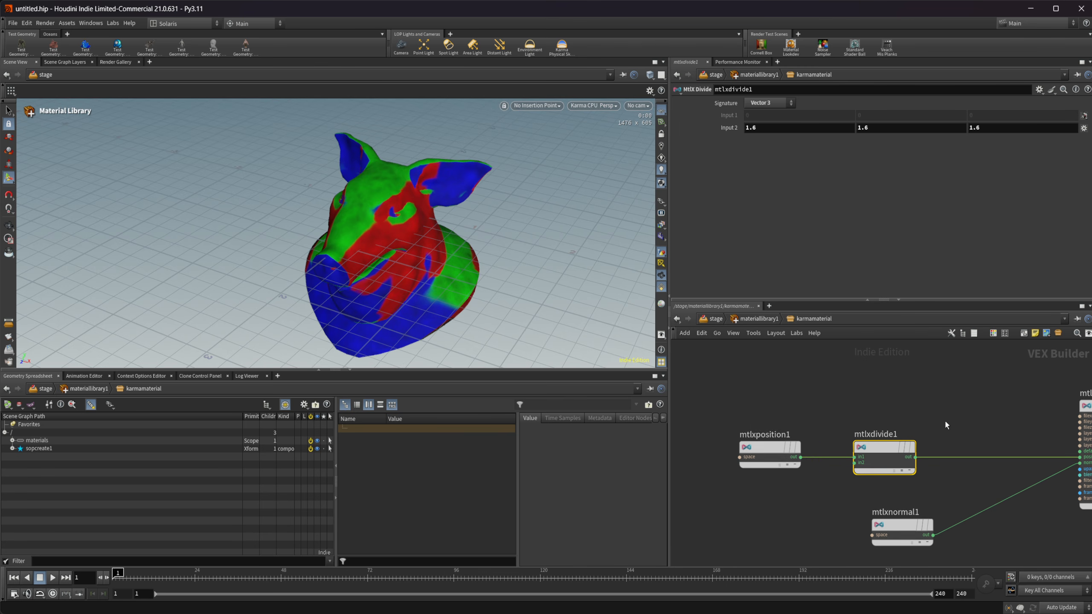
drag(751, 400, 880, 473)
drag(871, 450, 814, 447)
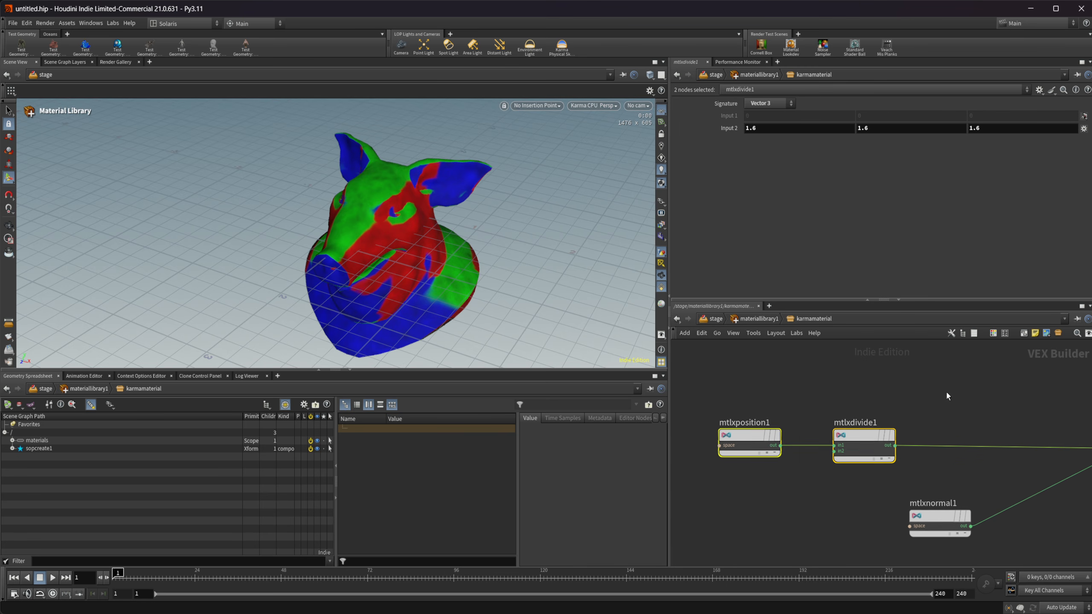
- Insert a MtlX Add node on the wire between mtlxdivide1 and mtlxtriplanarprojection1
middle_drag(878, 410, 832, 410)
key(Tab)
text(add)
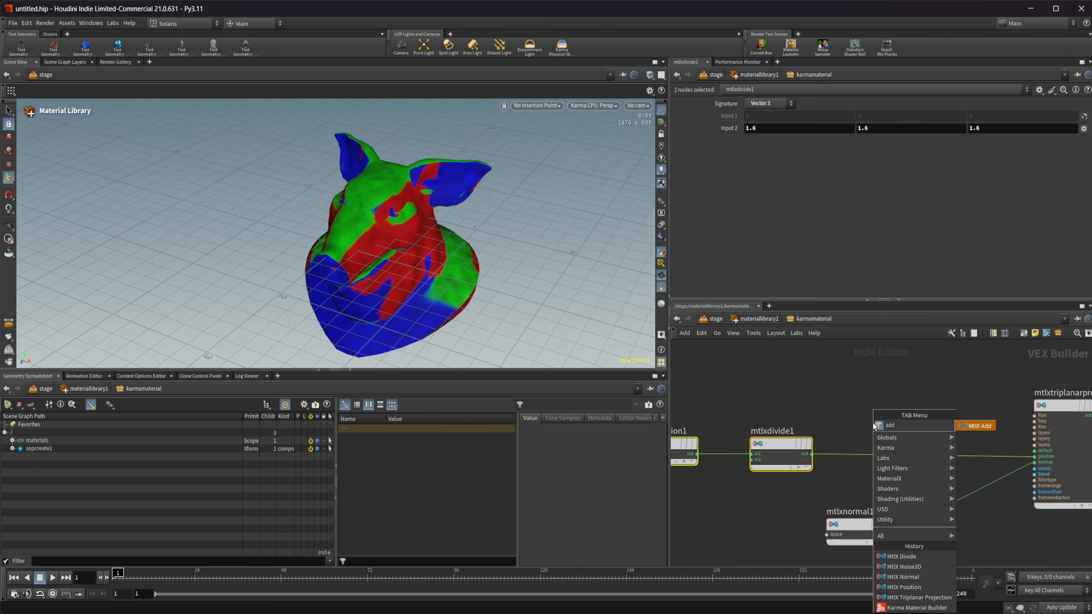
key(Return)
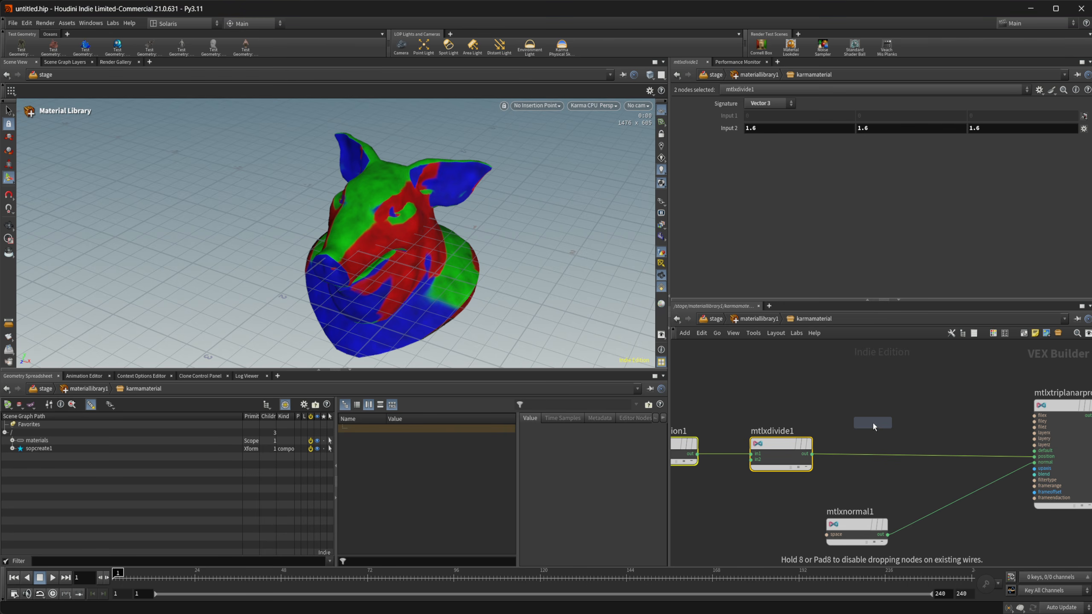
click(873, 424)
mouse_move(869, 423)
mouse_down()
mouse_move(907, 444)
mouse_move(897, 451)
mouse_up()
- Set the first component of Input 2 on mtlxadd1 to 0.53
middle_drag(755, 128, 773, 132)
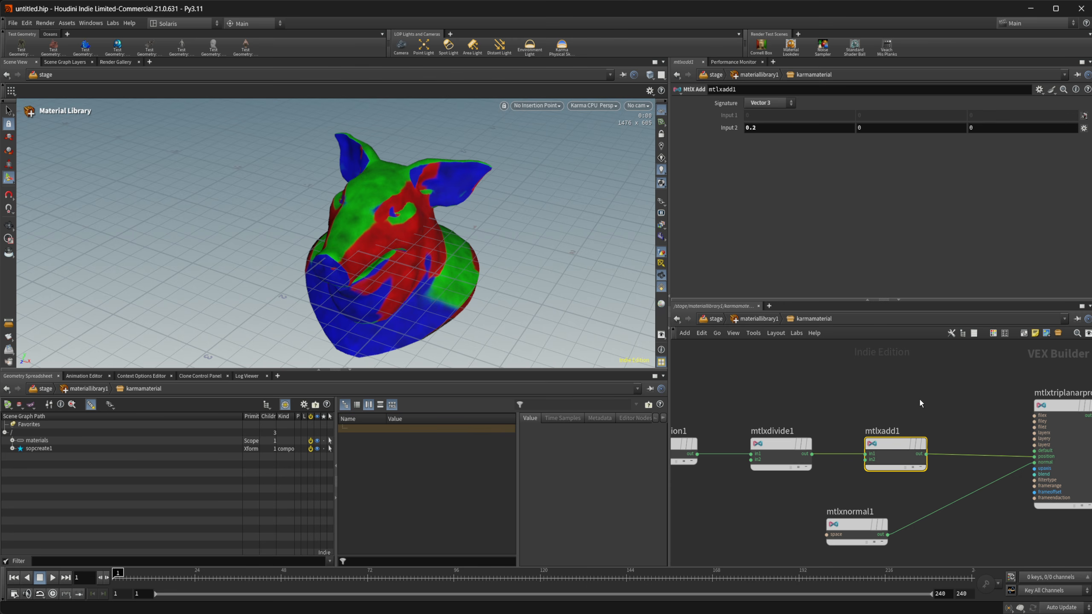
middle_drag(954, 421, 922, 417)
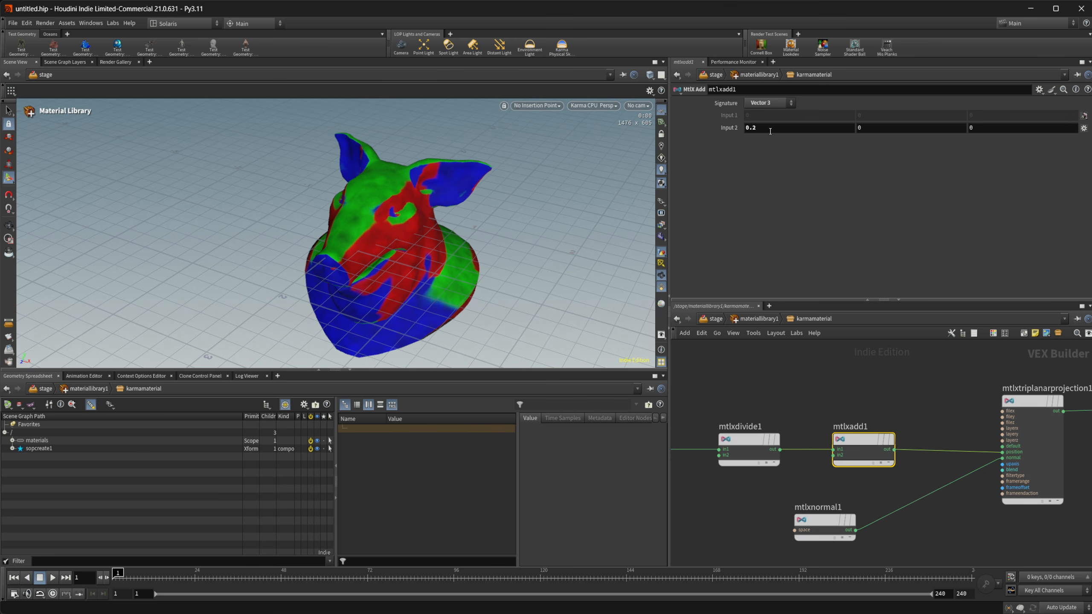
middle_drag(769, 131, 773, 215)
middle_drag(822, 415, 774, 411)
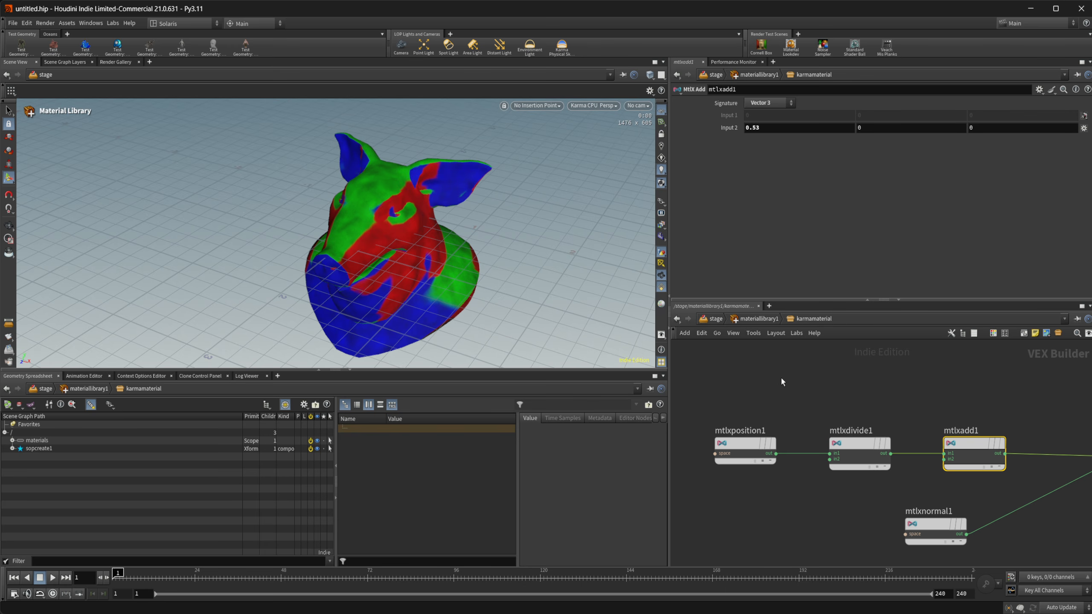
- Display grid1 instead of the pig head inside sopcreate1, and return to the stage network to view the grid
click(717, 319)
double_click(769, 388)
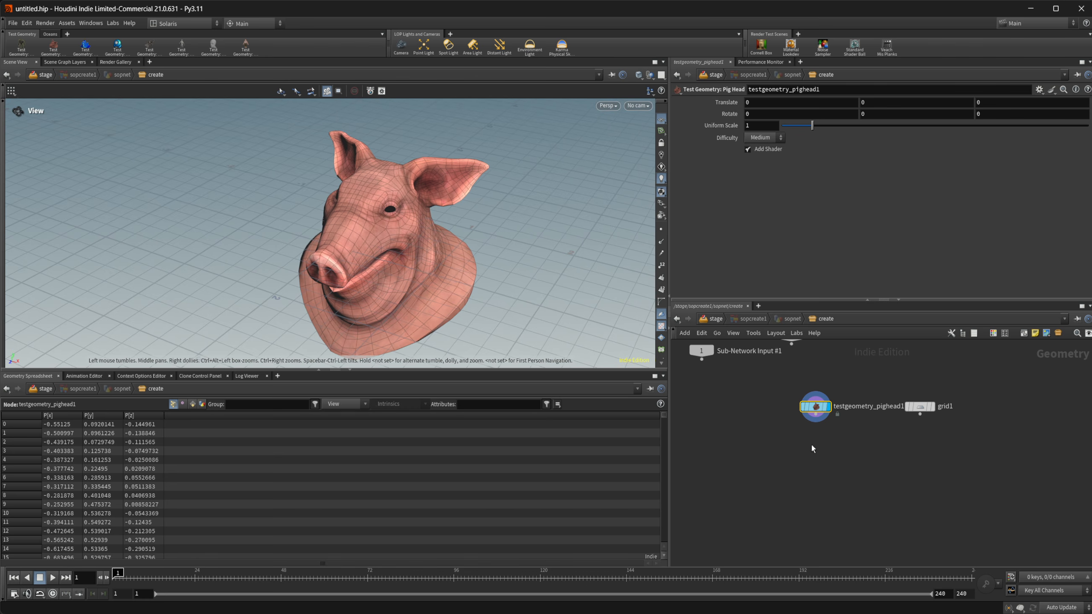
middle_drag(842, 448, 793, 469)
click(884, 413)
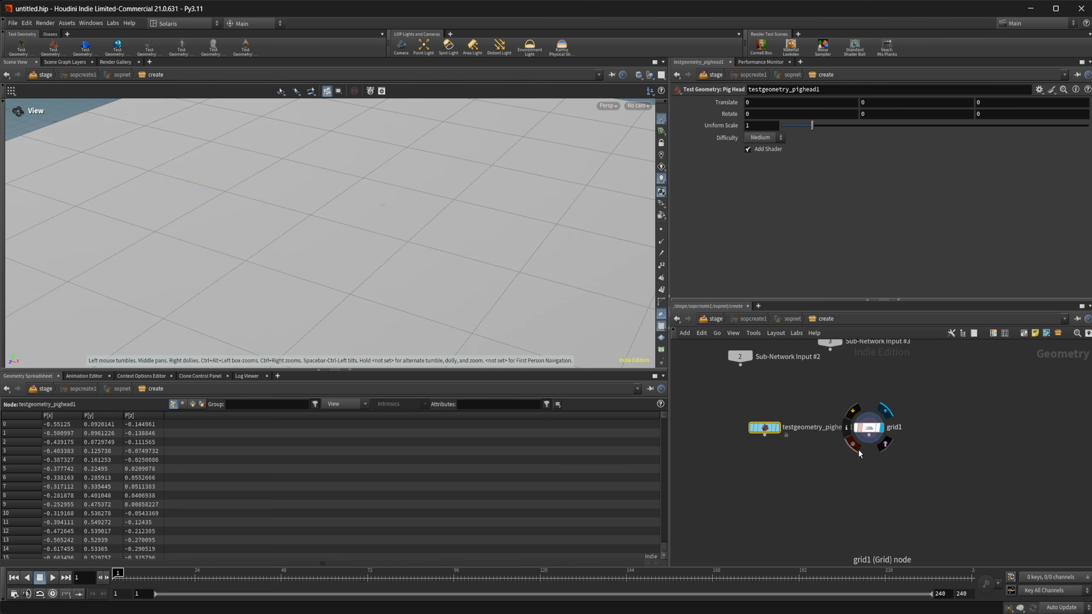
click(714, 318)
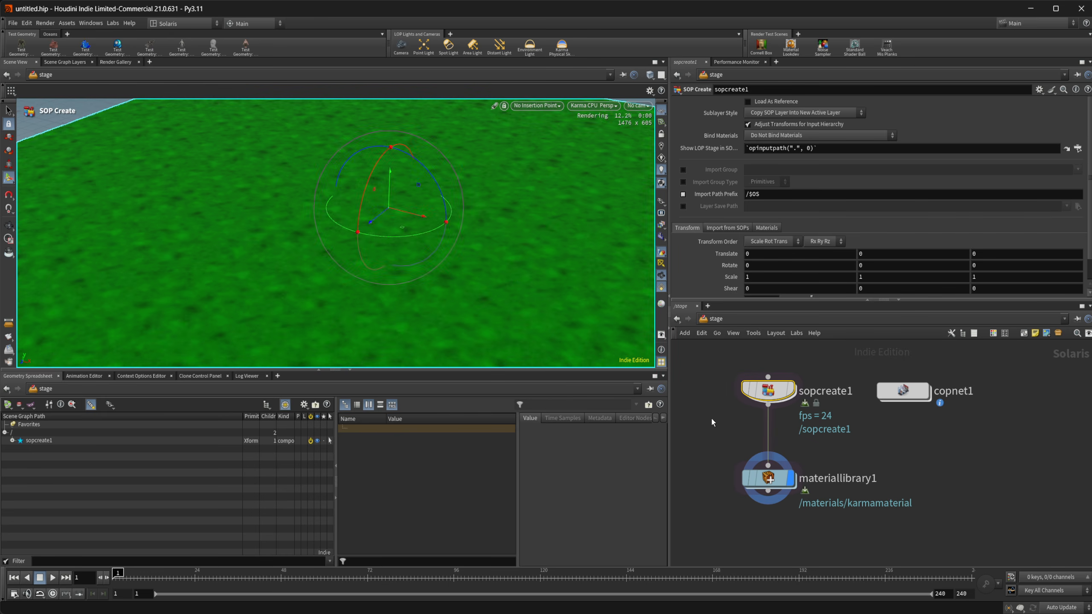
alt+right_drag(408, 261, 336, 276)
alt+drag(337, 276, 357, 301)
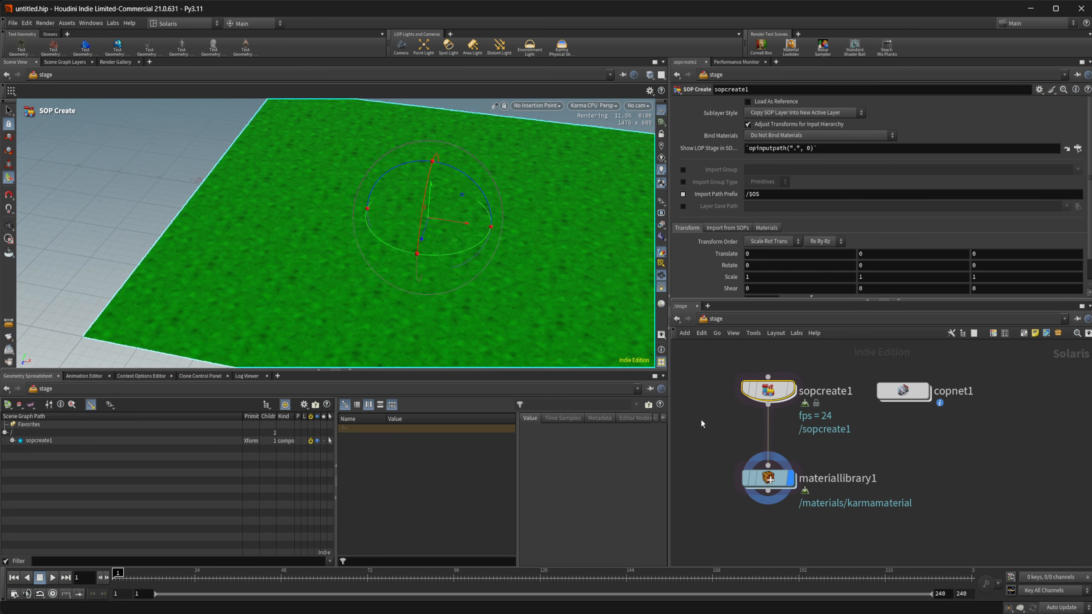
- Reopen karmamaterial inside materiallibrary1 and move mtlxposition1 and mtlxdivide1 away from mtlxadd1 to open a gap
double_click(769, 477)
double_click(778, 491)
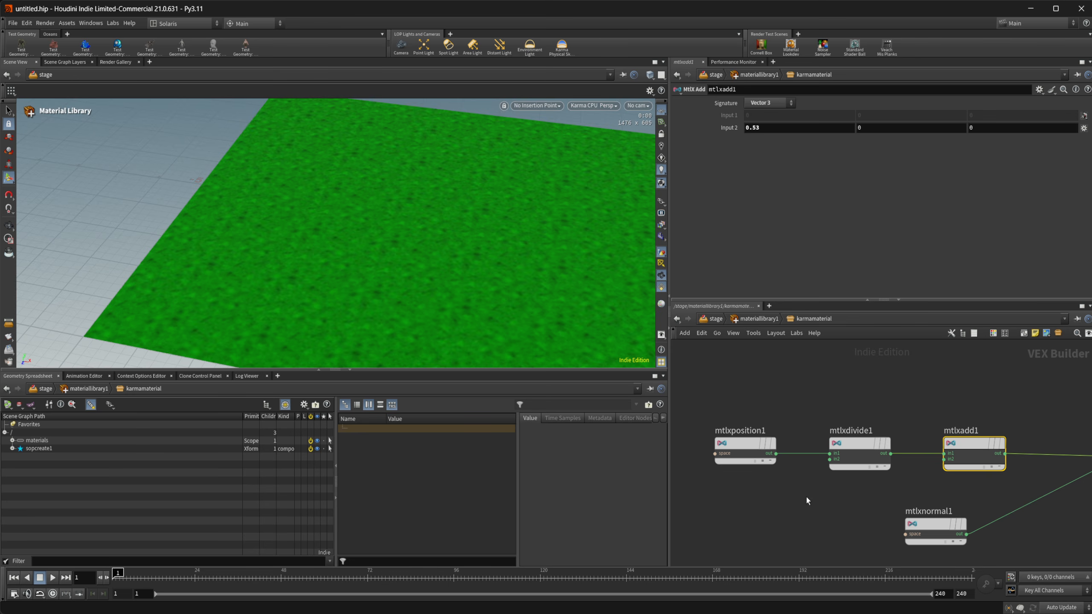
click(816, 449)
shift+click(916, 446)
drag(916, 445, 811, 450)
middle_drag(912, 418, 872, 412)
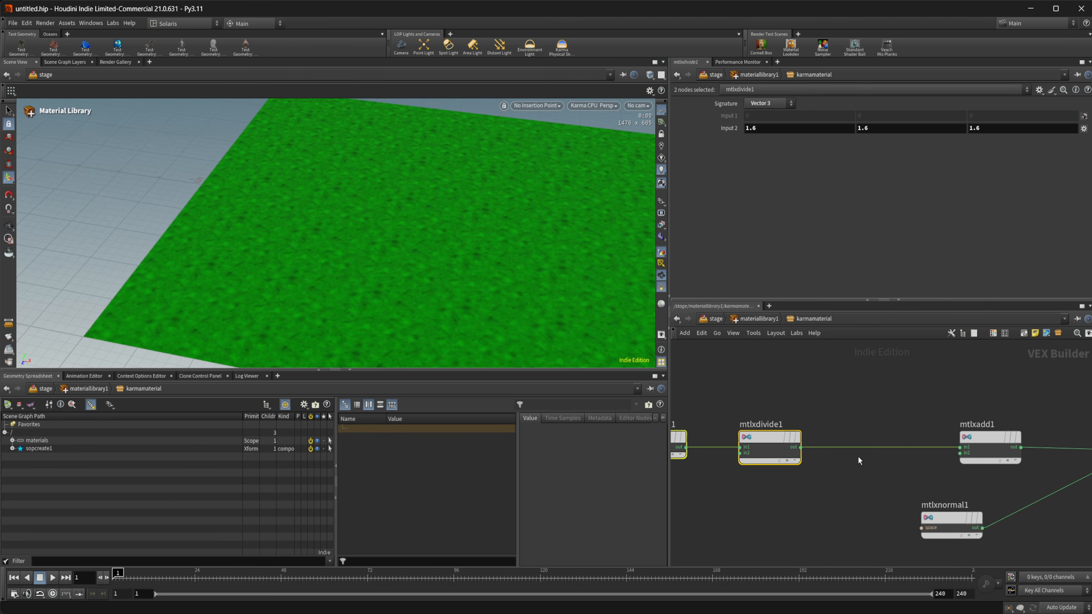
- Insert a MtlX Rotate3D node on the wire between mtlxdivide1 and mtlxadd1
middle_drag(809, 433, 785, 432)
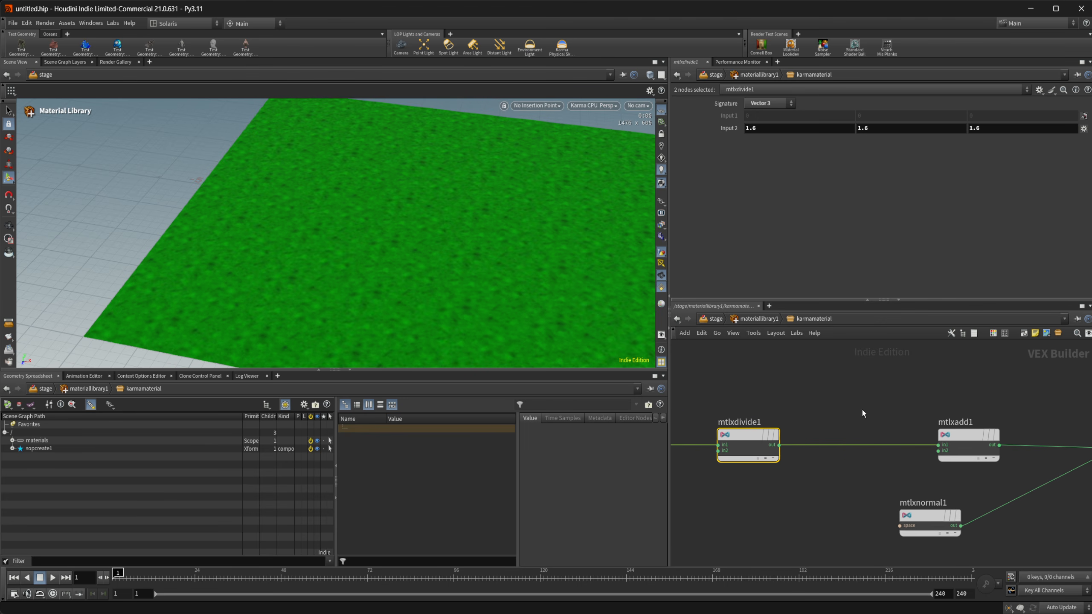
key(Tab)
text(rot)
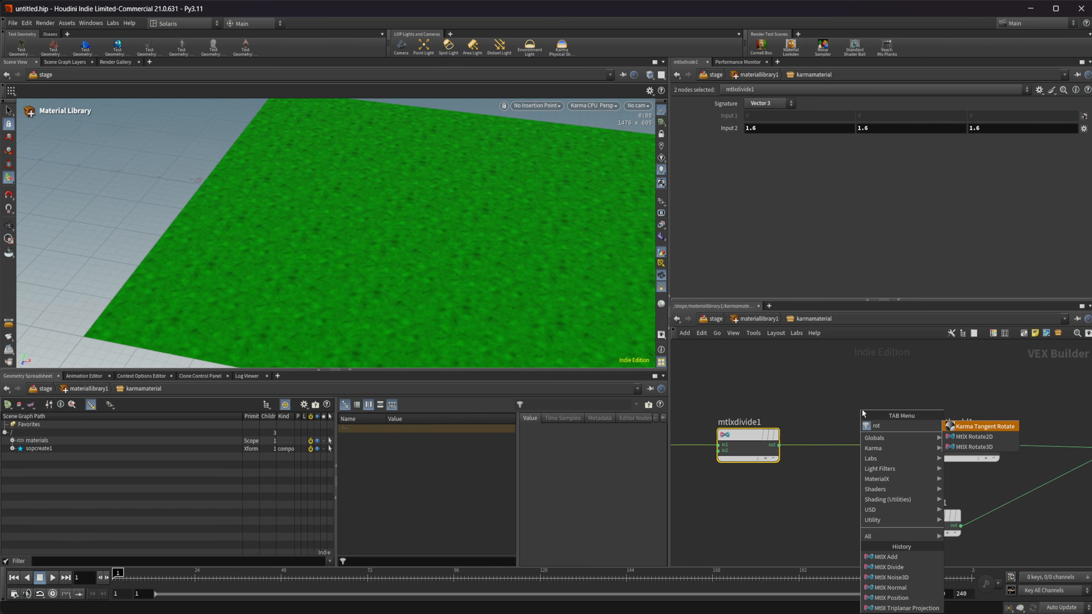
key(Down)
key(Down)
key(Return)
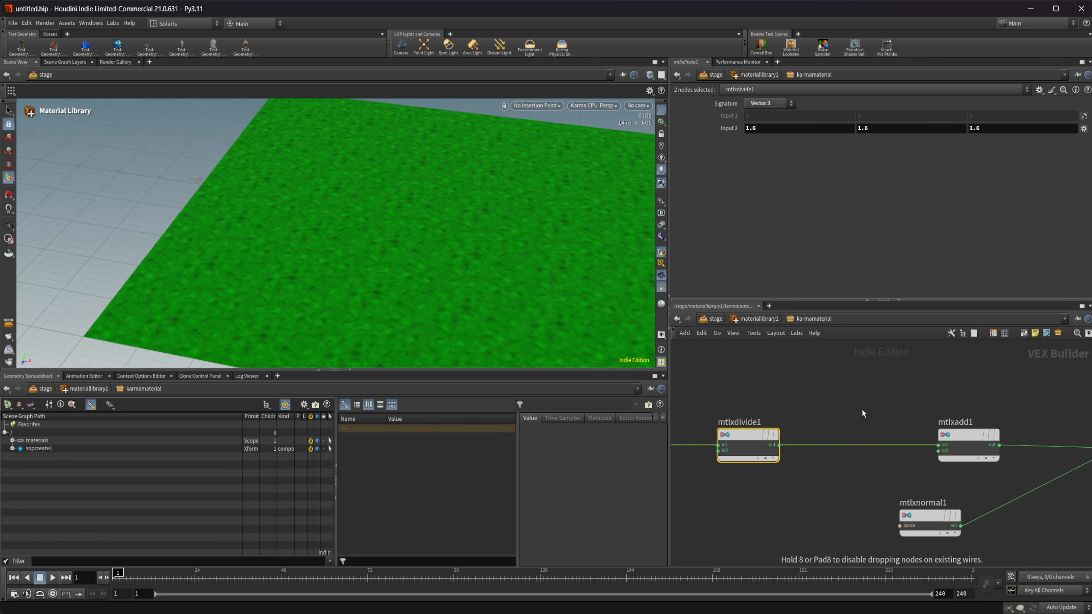
click(830, 408)
drag(830, 407, 820, 433)
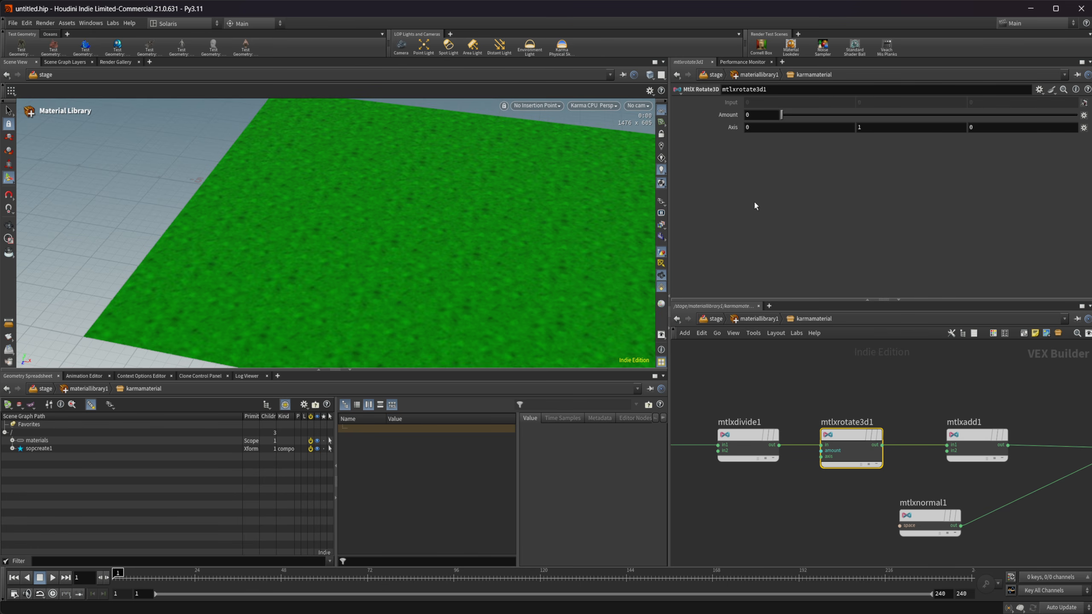
- Set the Amount on mtlxrotate3d1 to 62 and move the node closer to mtlxadd1
middle_drag(728, 116, 1002, 97)
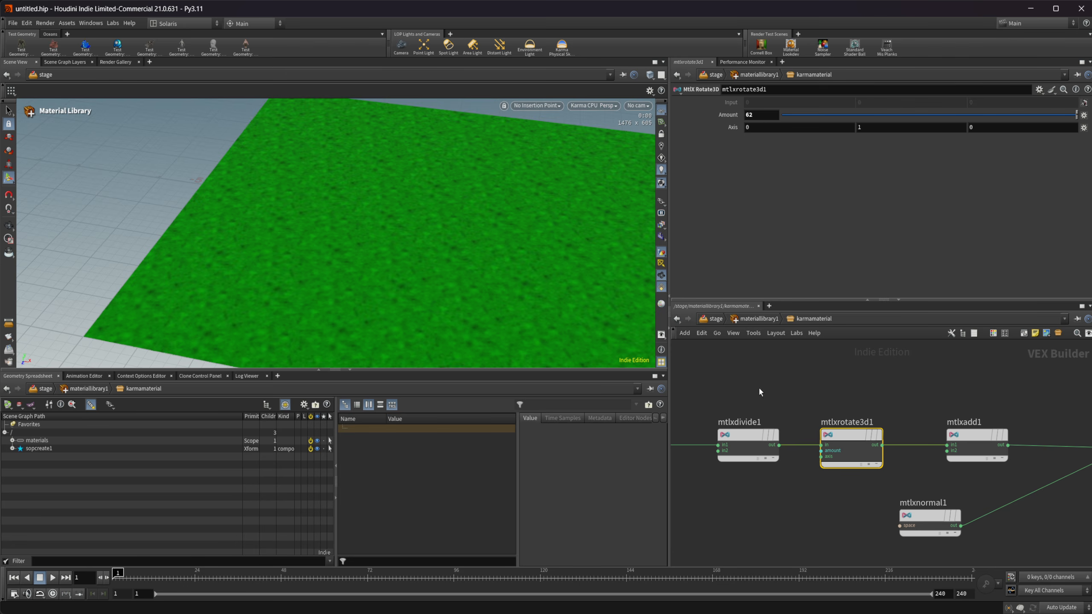
middle_drag(805, 389, 757, 387)
drag(814, 445, 859, 449)
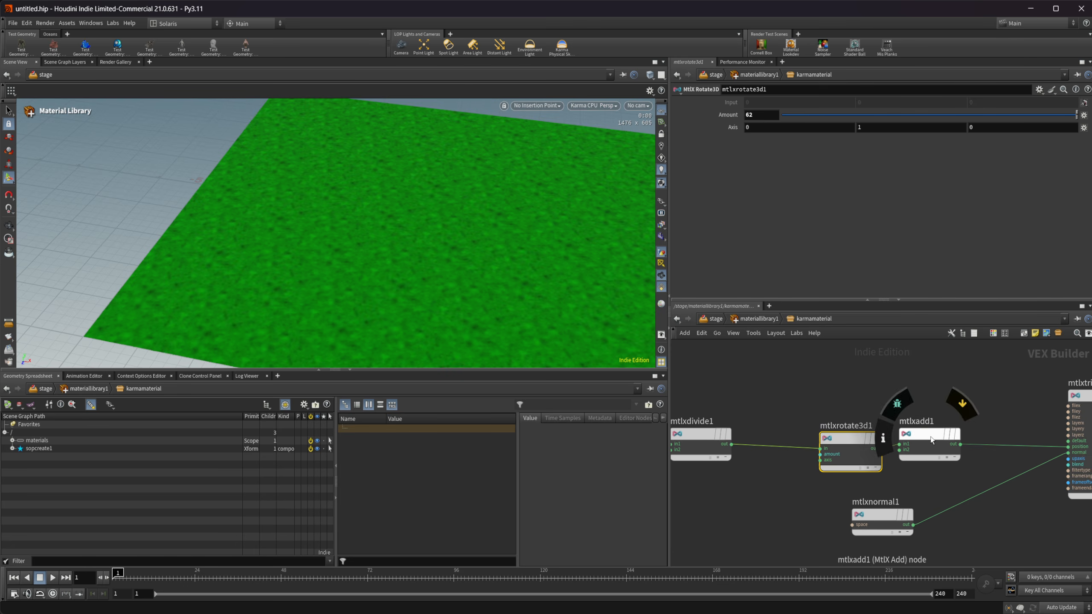
drag(931, 439, 934, 440)
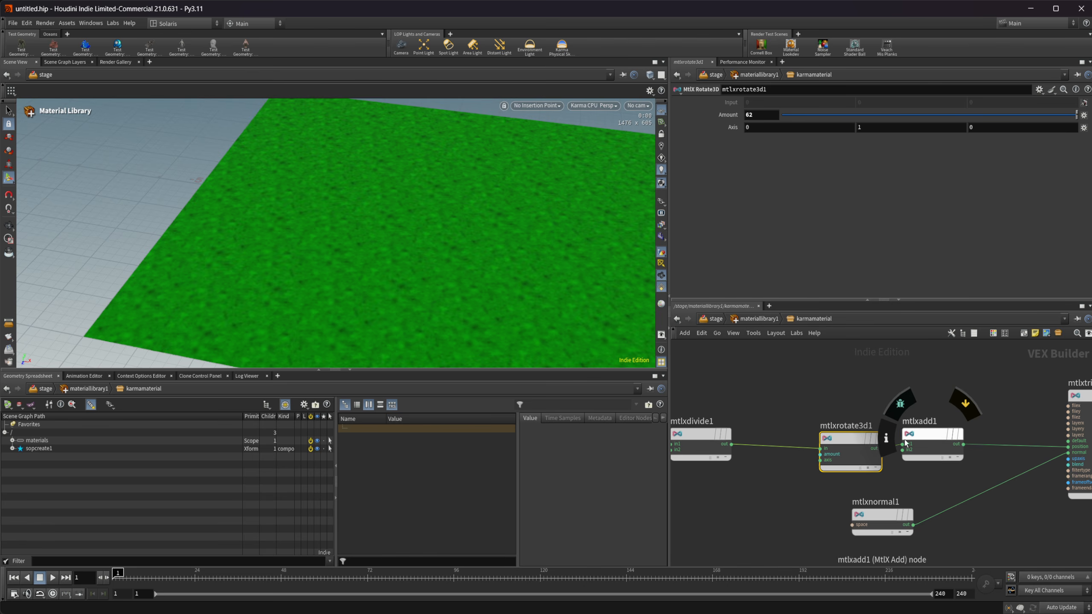
- Reset the Amount on mtlxrotate3d1 and Input 2 on mtlxadd1 to their defaults
ctrl+middle_click(729, 115)
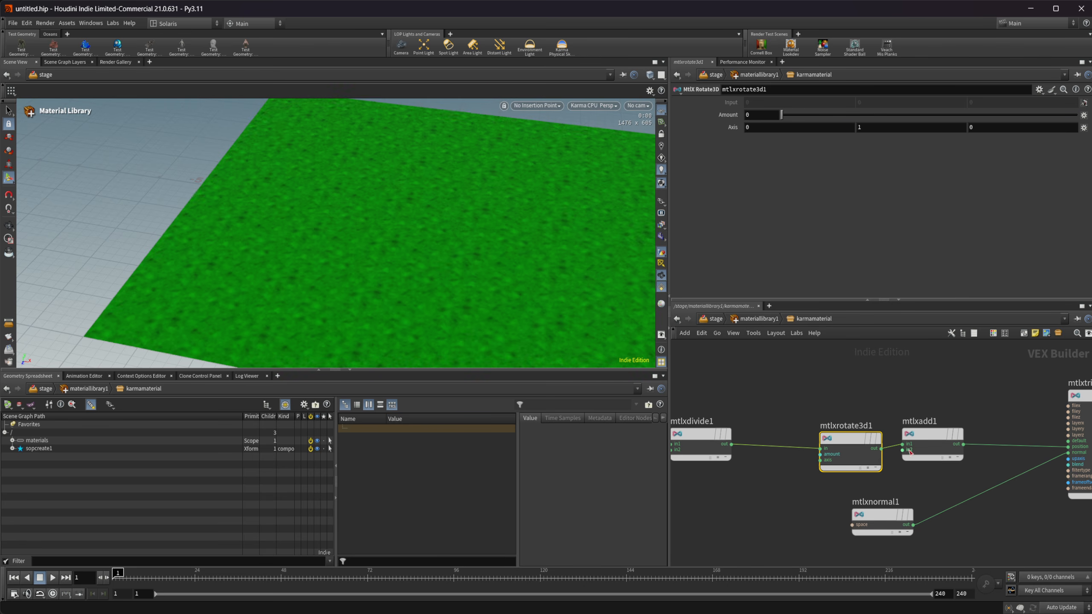
click(936, 439)
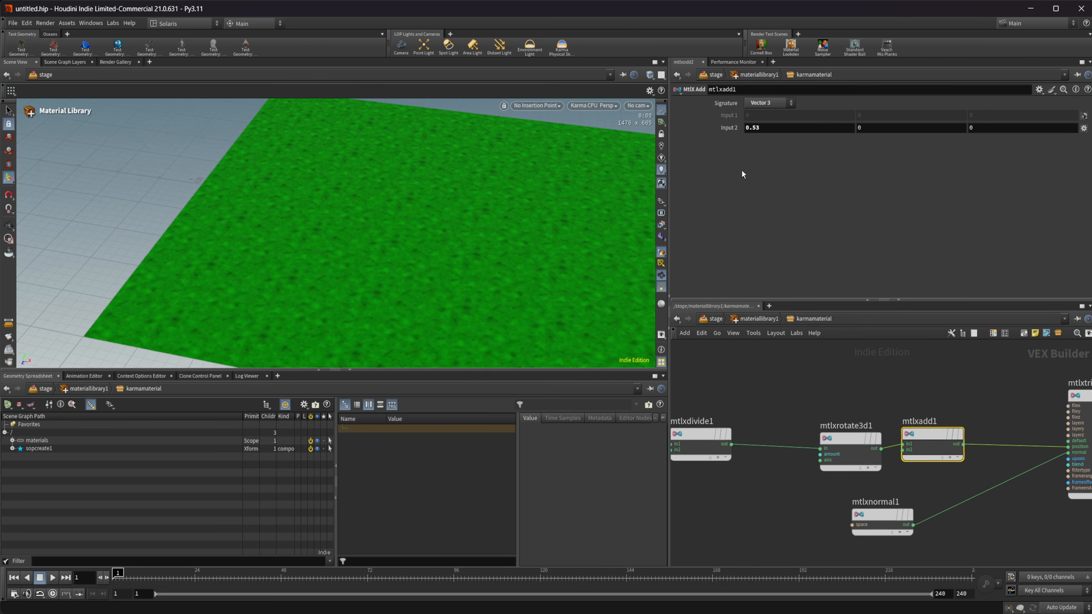
ctrl+middle_click(726, 128)
- Reorder the chain so mtlxadd1 comes before mtlxrotate3d1, and set all three components of its Input 2 to 7.2
shift+drag(924, 441, 815, 447)
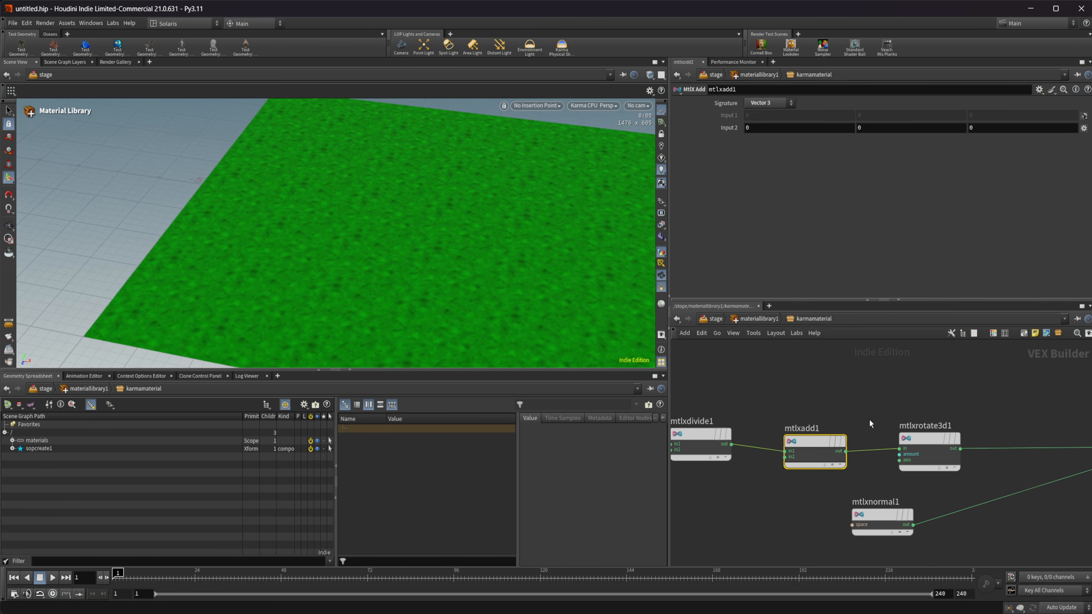
middle_drag(727, 128, 726, 115)
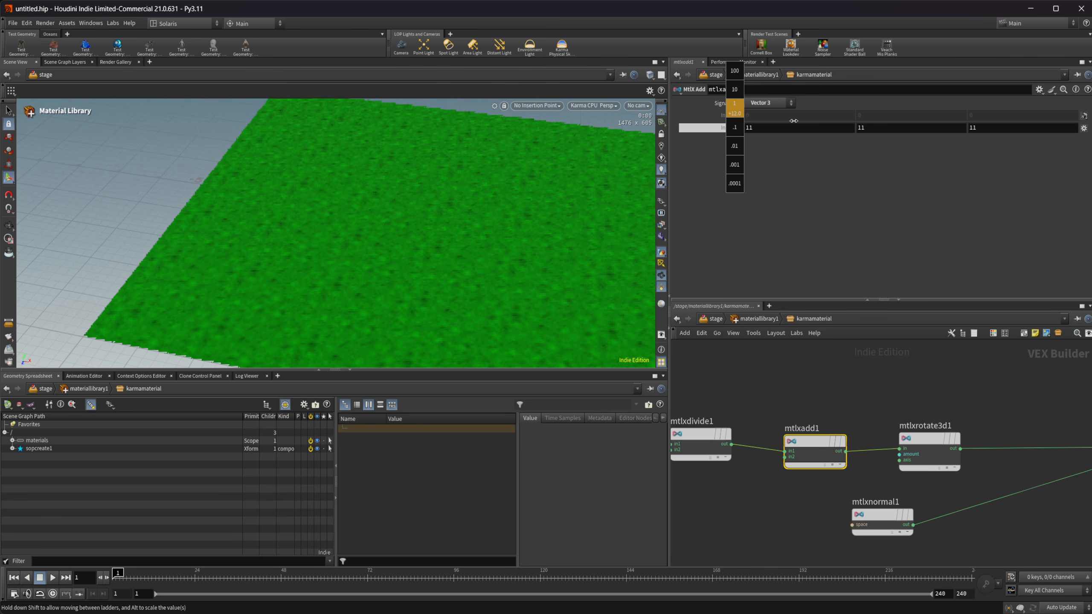
middle_drag(800, 121, 746, 204)
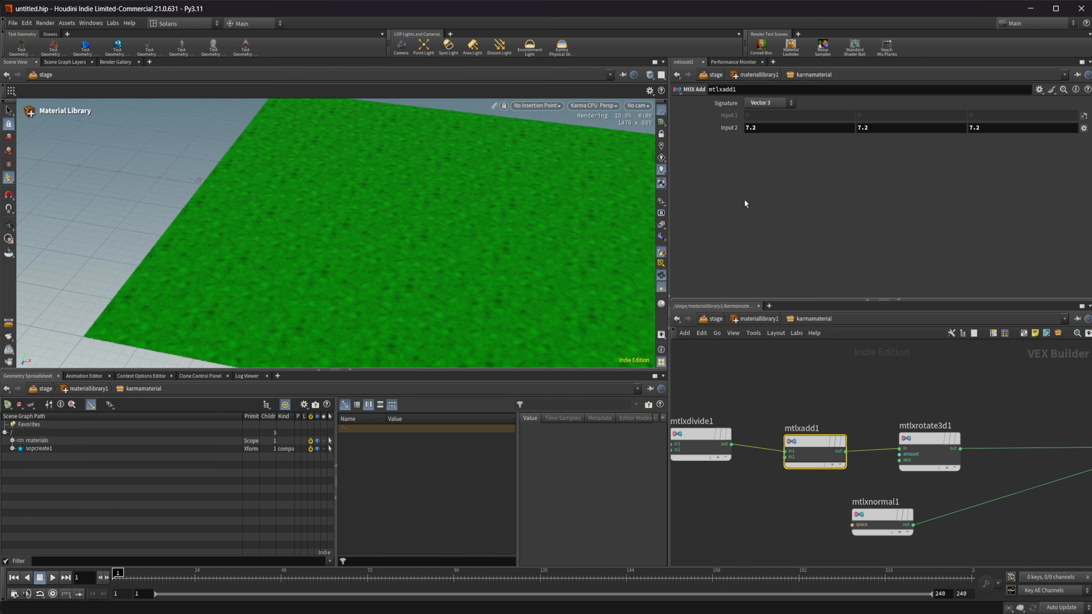
- Increase all three components of Input 2 on mtlxdivide1 to enlarge the texture pattern, and reselect mtlxadd1
click(717, 448)
middle_drag(731, 131, 758, 121)
click(831, 448)
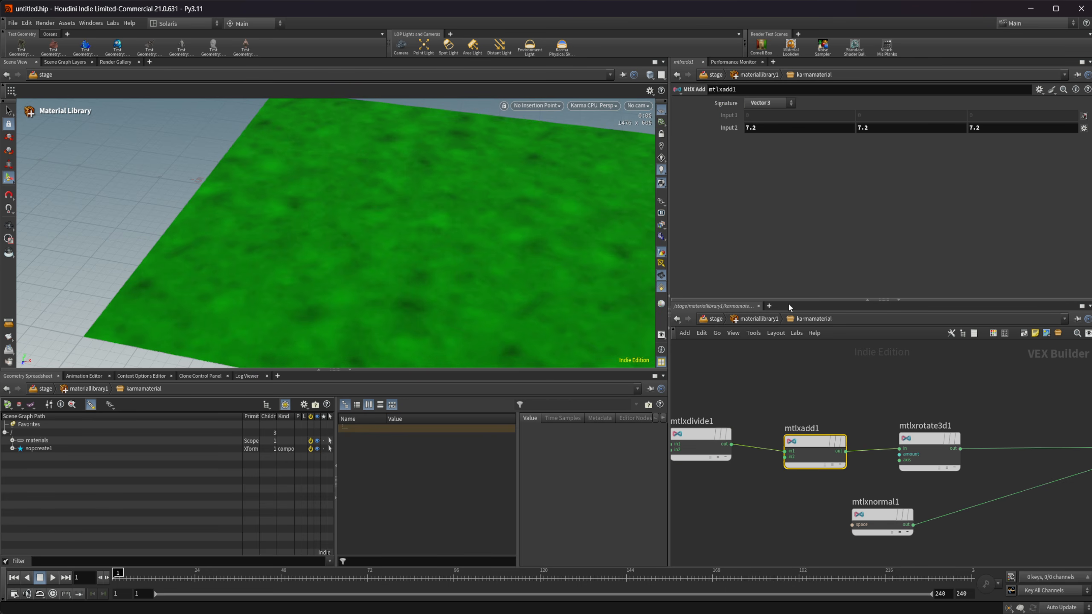
- Reset Input 2 on mtlxadd1, set all three components to 1, and shift the node slightly toward mtlxrotate3d1
ctrl+middle_click(729, 129)
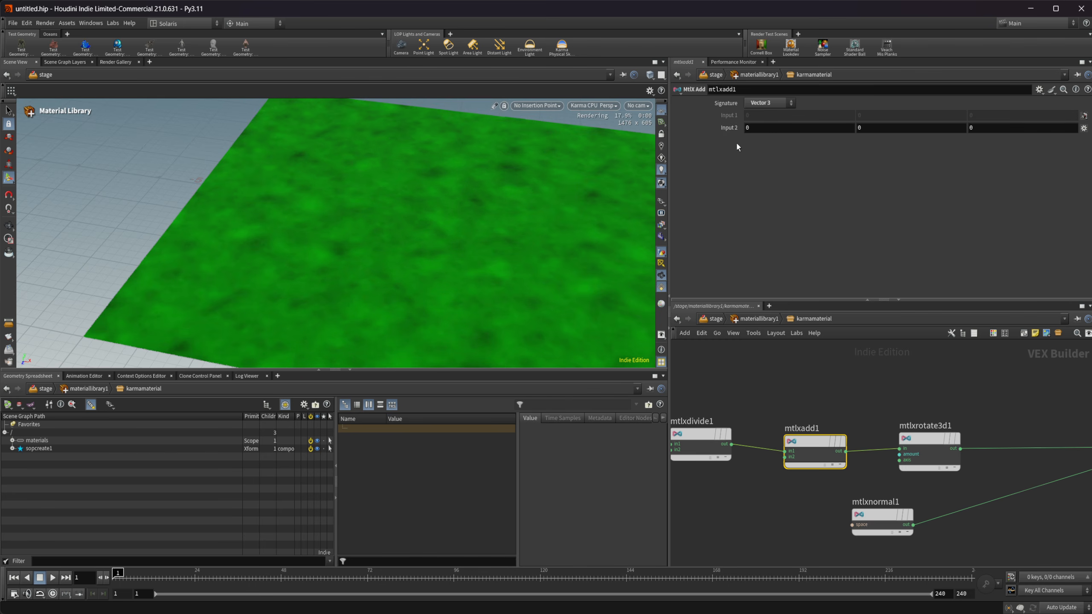
mouse_move(727, 131)
middle_down()
mouse_move(732, 118)
mouse_move(767, 117)
mouse_move(726, 145)
middle_up()
click(842, 405)
middle_drag(872, 378, 819, 356)
mouse_move(764, 421)
mouse_down()
mouse_move(798, 414)
mouse_move(774, 413)
mouse_up()
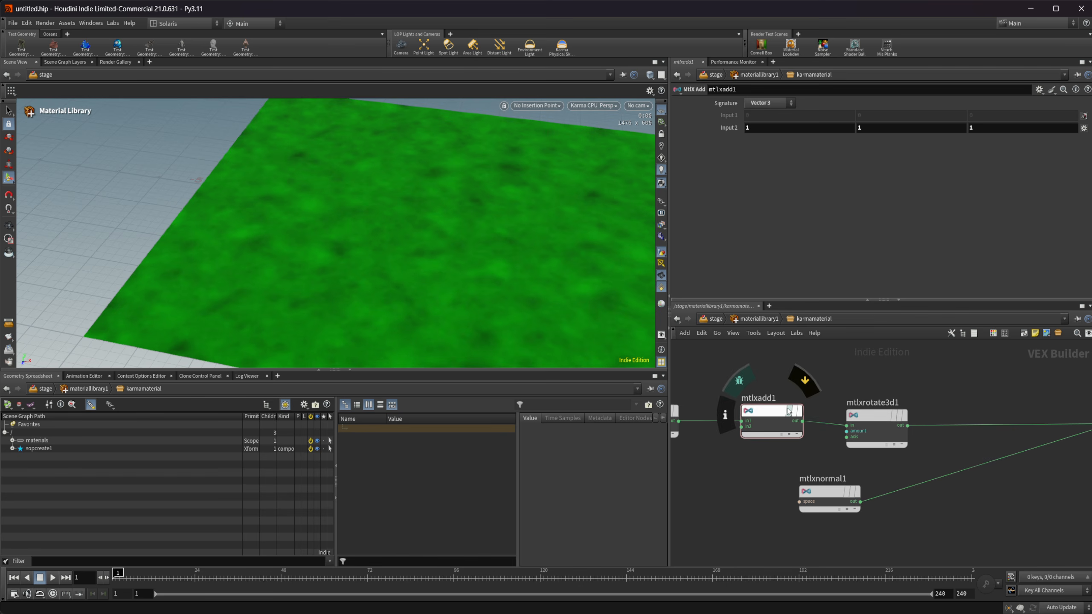
- Restart the Karma CPU render in the viewport
click(739, 381)
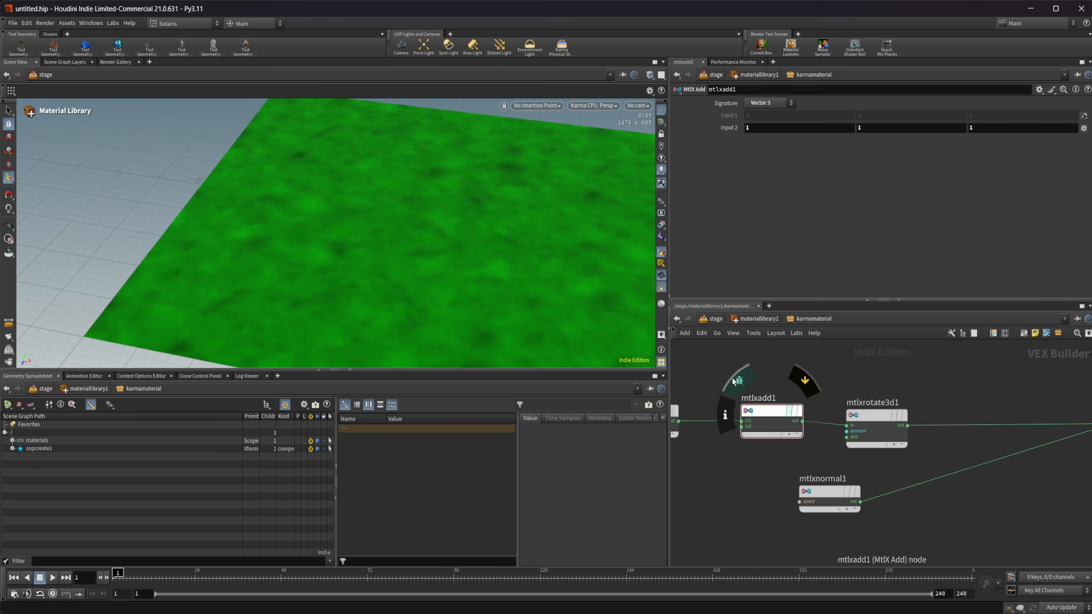
click(606, 106)
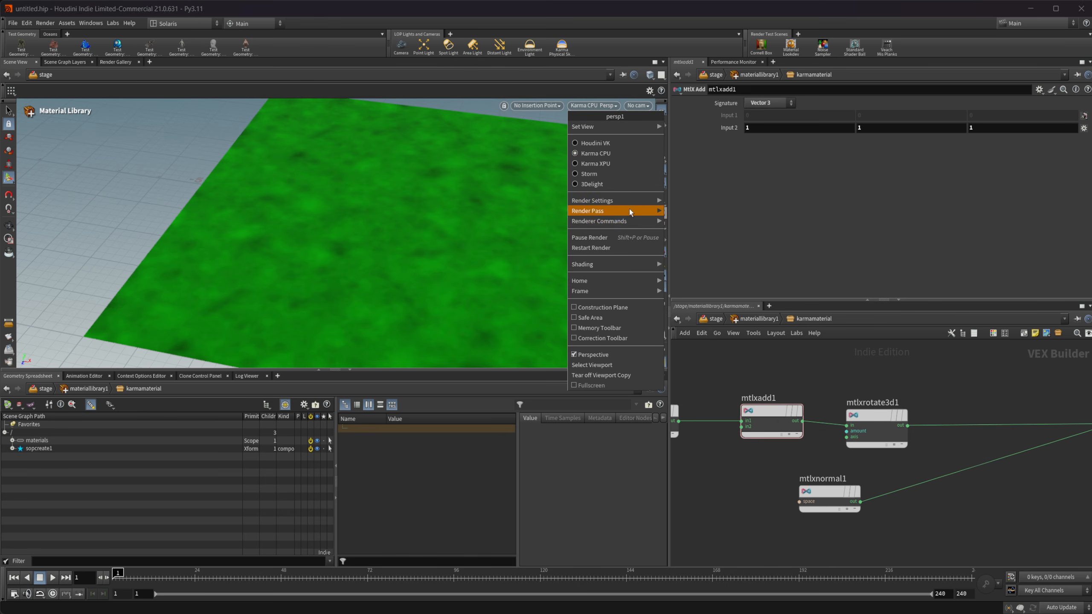
click(611, 248)
- Set all three components of Input 2 on mtlxadd1 to 1.1
click(770, 414)
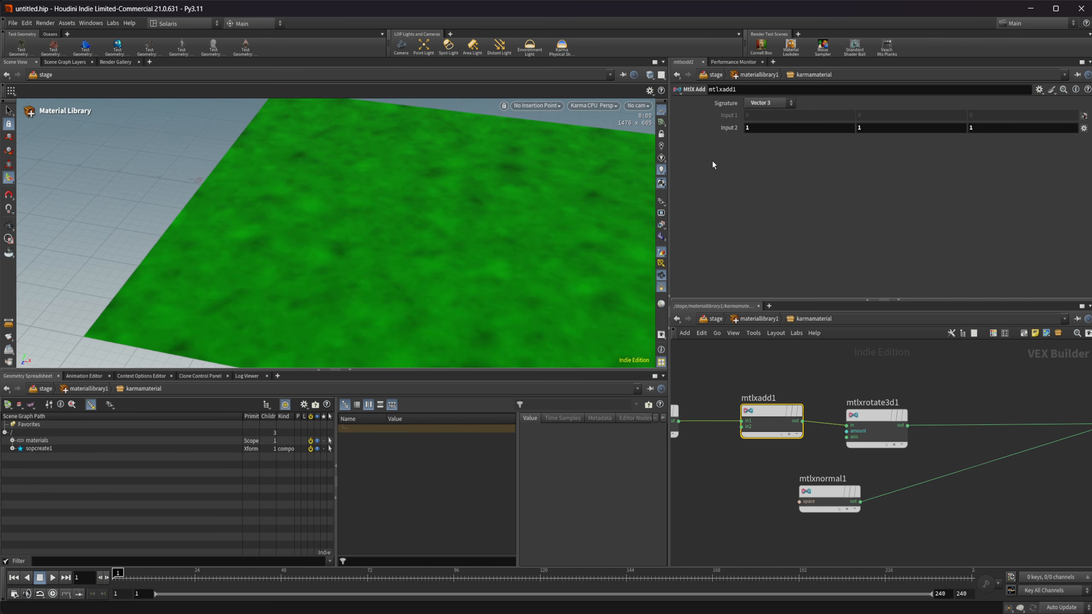
mouse_move(731, 133)
middle_down()
mouse_move(765, 133)
mouse_move(745, 131)
middle_up()
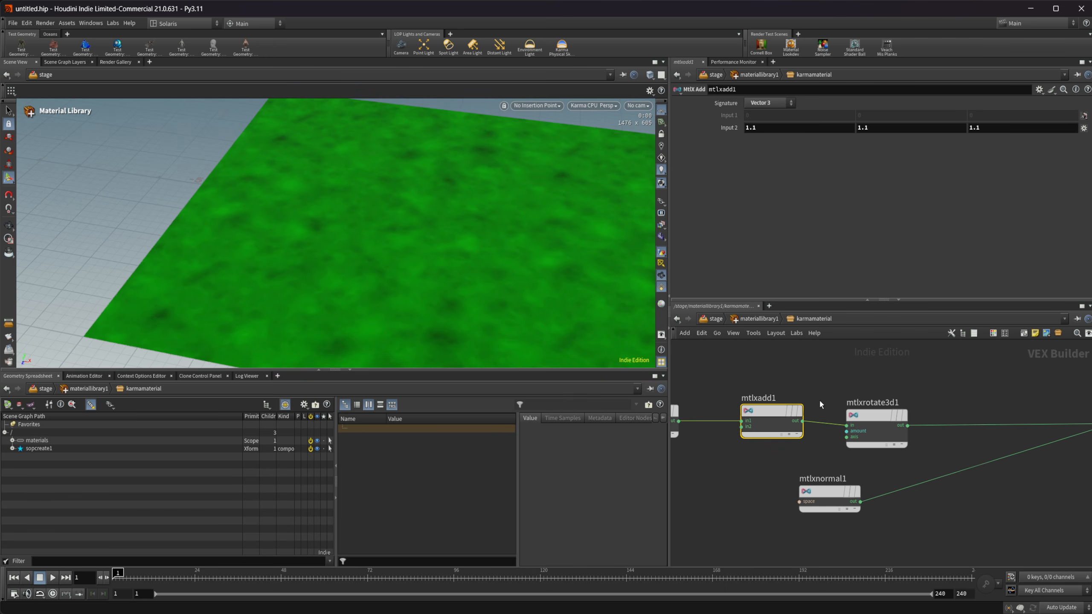
- Set the Amount on mtlxrotate3d1 to 40.7
click(818, 415)
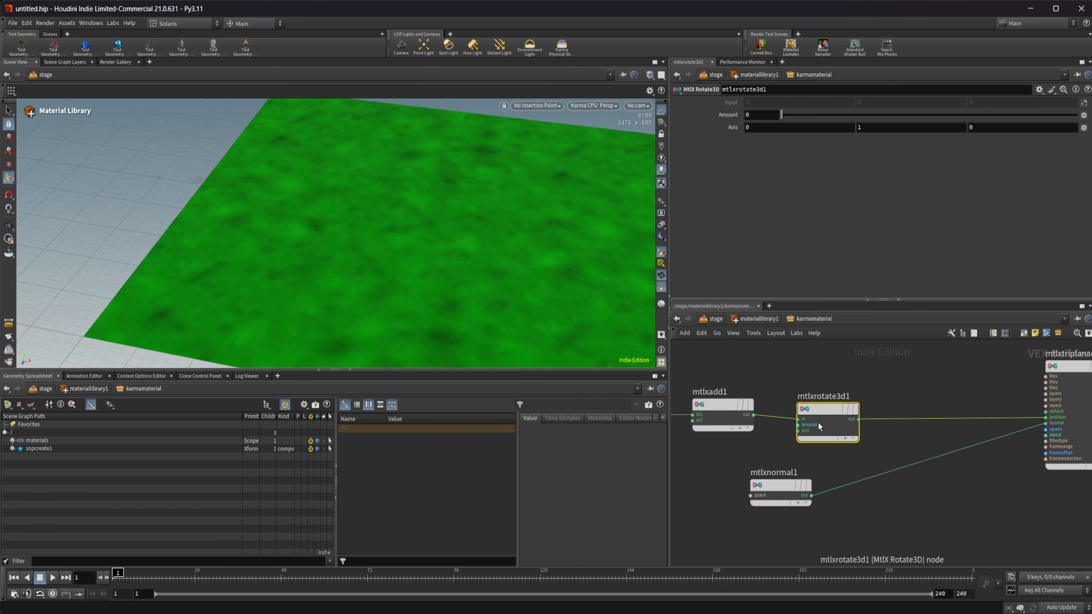
middle_drag(720, 115, 830, 93)
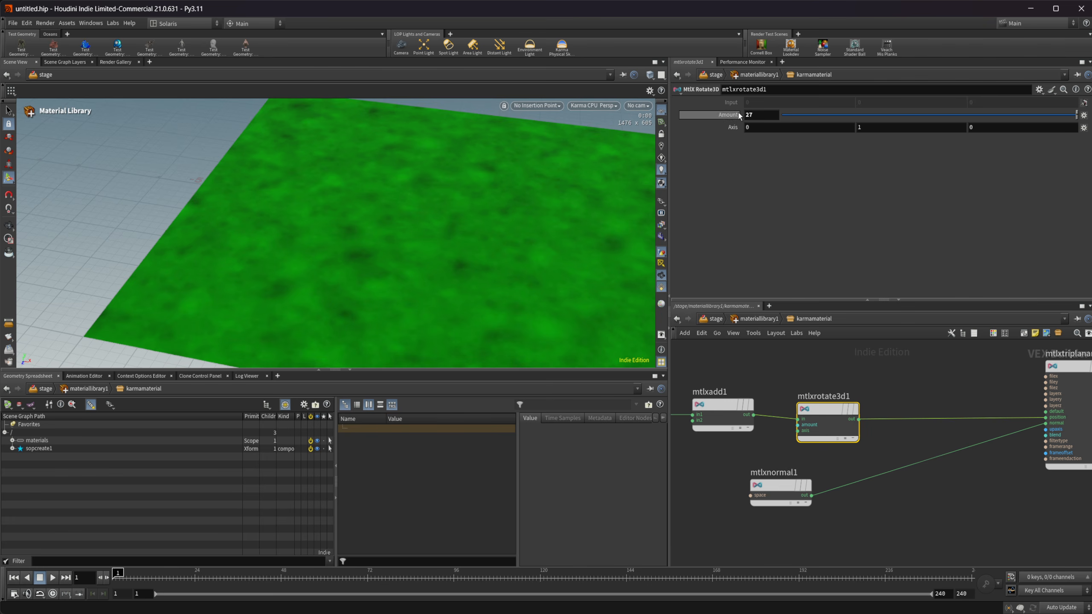
middle_drag(731, 112, 770, 96)
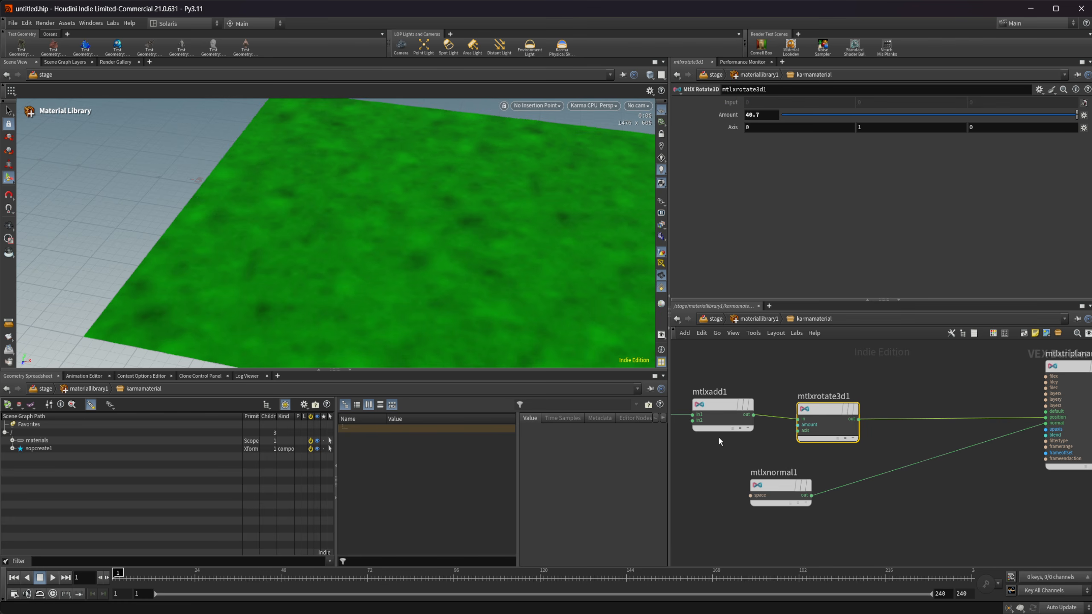
- Reorder the chain so mtlxadd1 sits after mtlxrotate3d1, and line up both nodes before the triplanar projection
drag(724, 411, 911, 408)
drag(831, 419, 791, 419)
drag(903, 408, 919, 431)
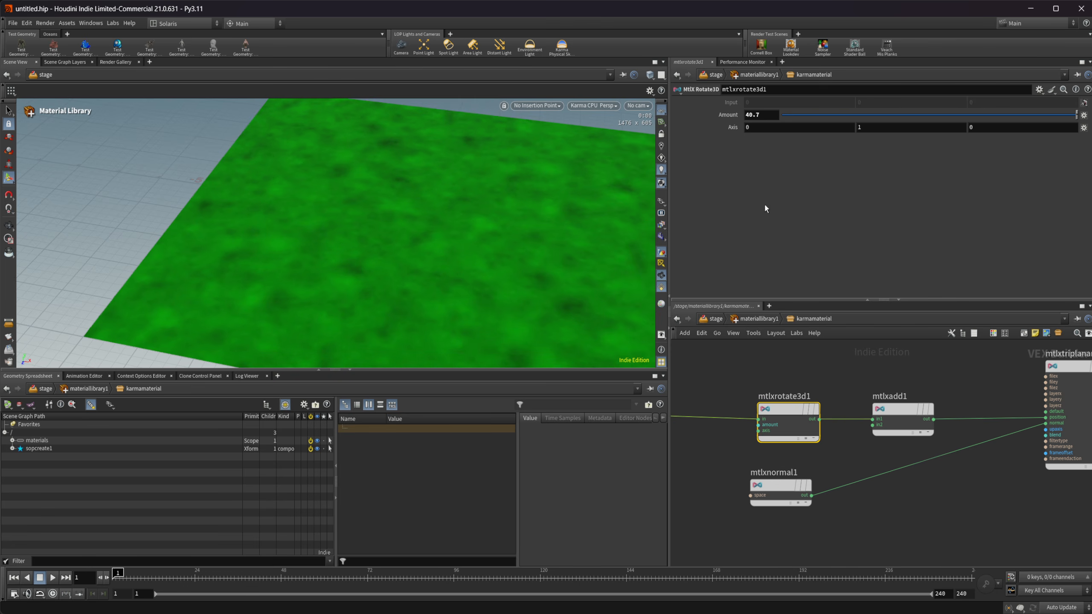
mouse_move(717, 115)
middle_down()
mouse_move(716, 99)
mouse_move(774, 100)
mouse_move(719, 100)
middle_up()
- Display testgeometry_pighead1 instead of the grid inside sopcreate1, and return to the karmamaterial network in materiallibrary1
click(717, 318)
double_click(779, 391)
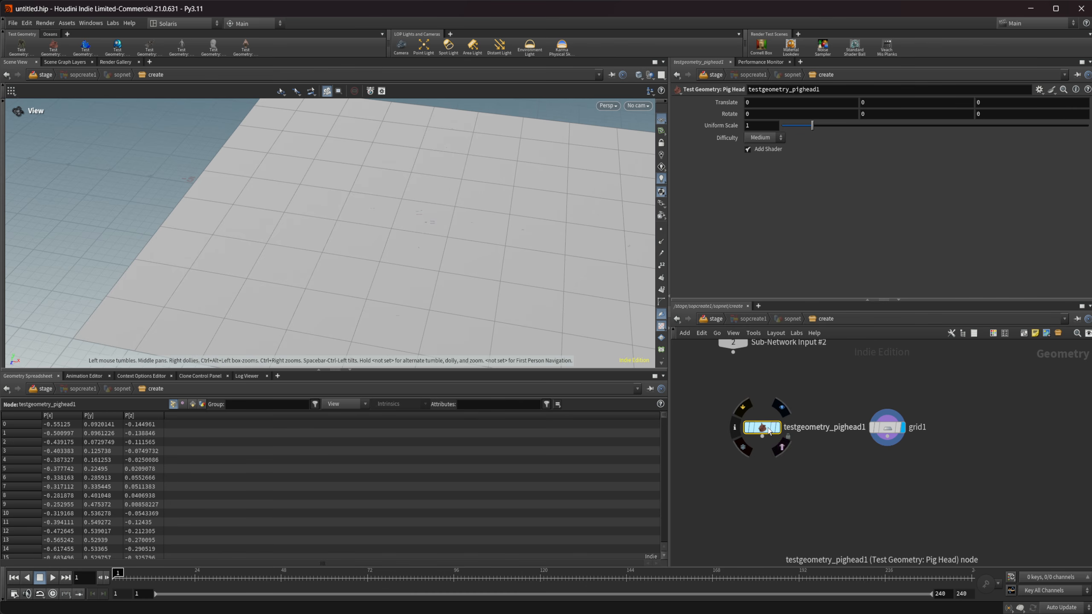
click(774, 427)
click(716, 318)
click(768, 477)
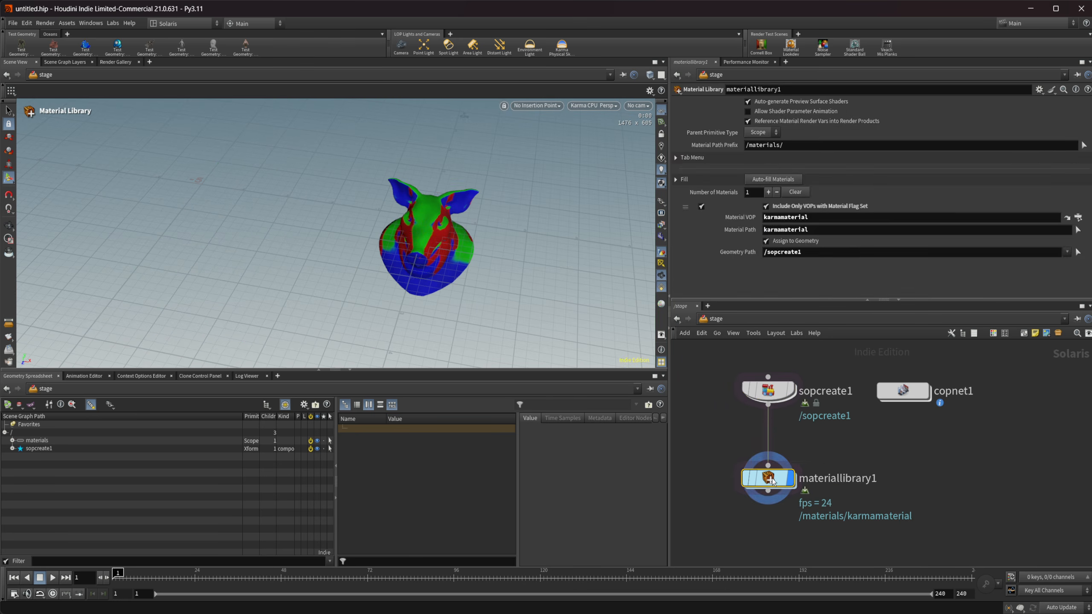
double_click(769, 478)
double_click(770, 485)
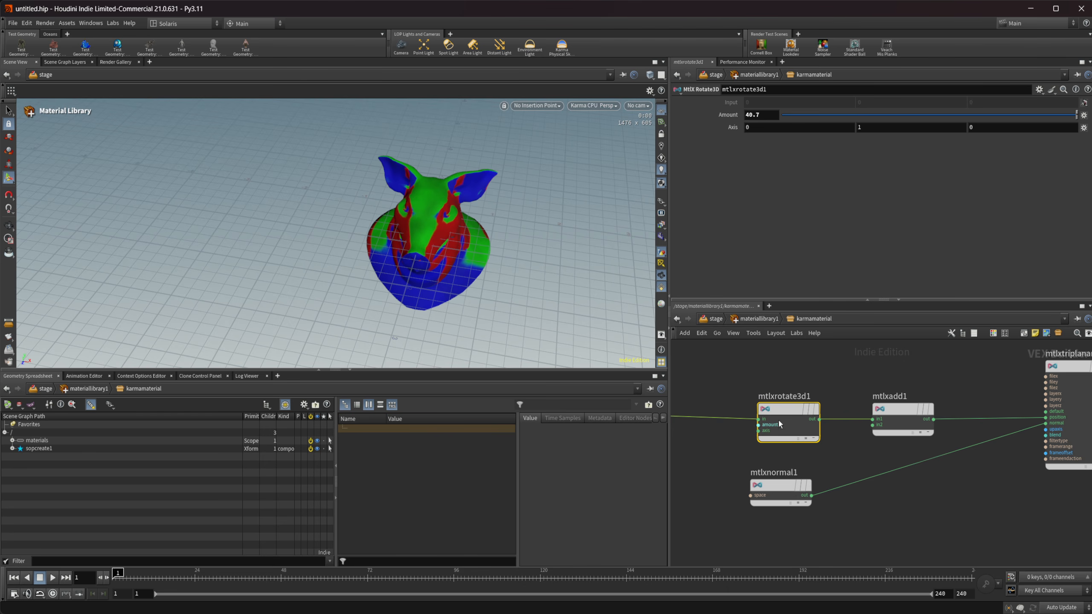
- Reset Input 2 on mtlxdivide1, set all three components to 2.5, and inspect the pig head up close
scroll(847, 414, up, 2)
click(737, 424)
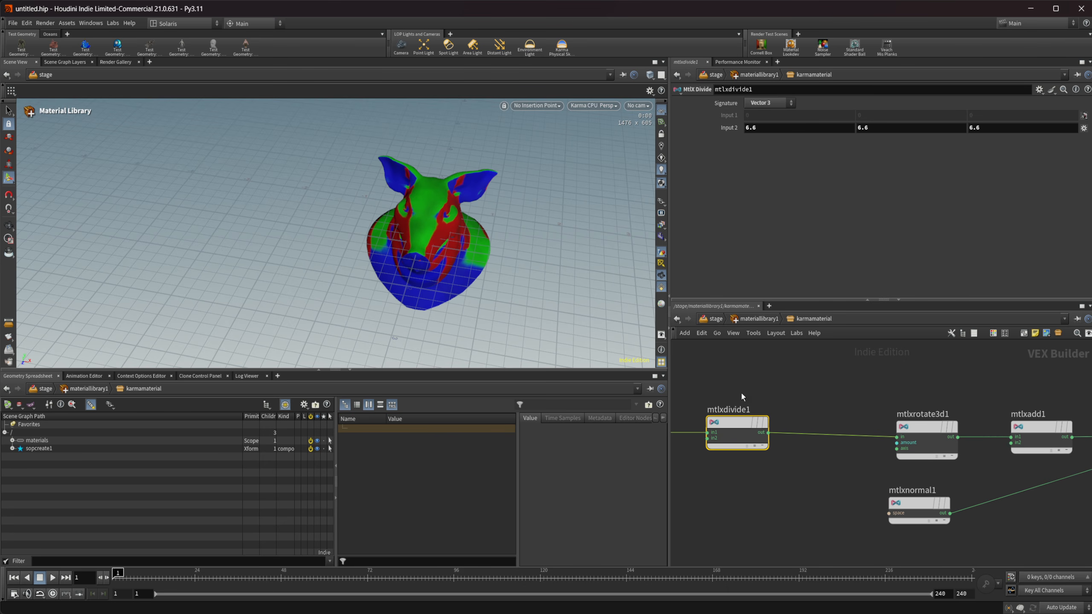
ctrl+middle_click(725, 131)
middle_drag(727, 131, 852, 128)
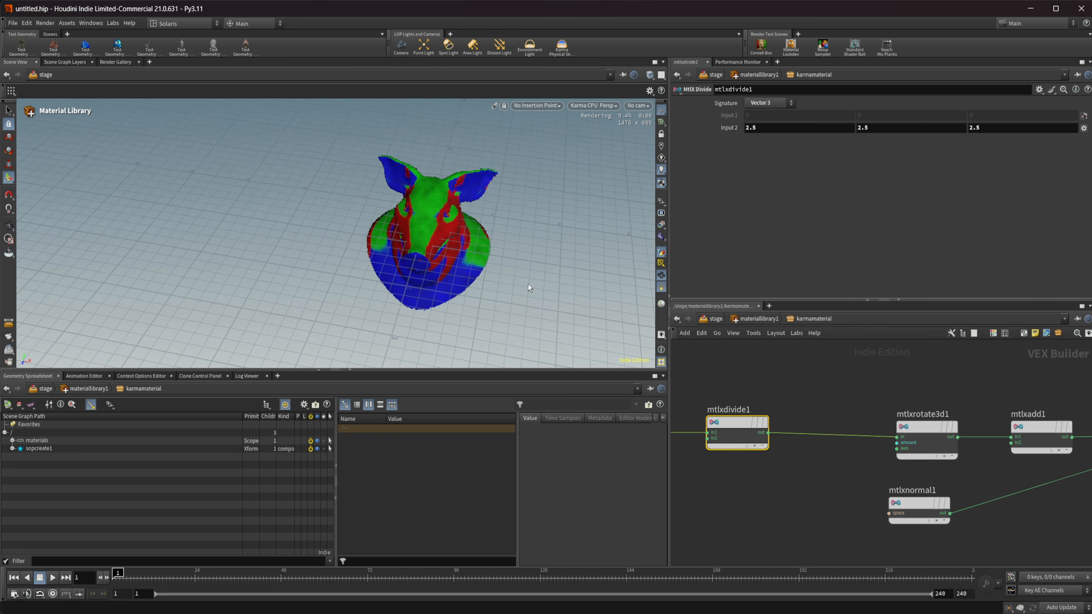
alt+right_drag(494, 249, 542, 233)
alt+middle_drag(542, 233, 439, 265)
alt+drag(439, 266, 409, 268)
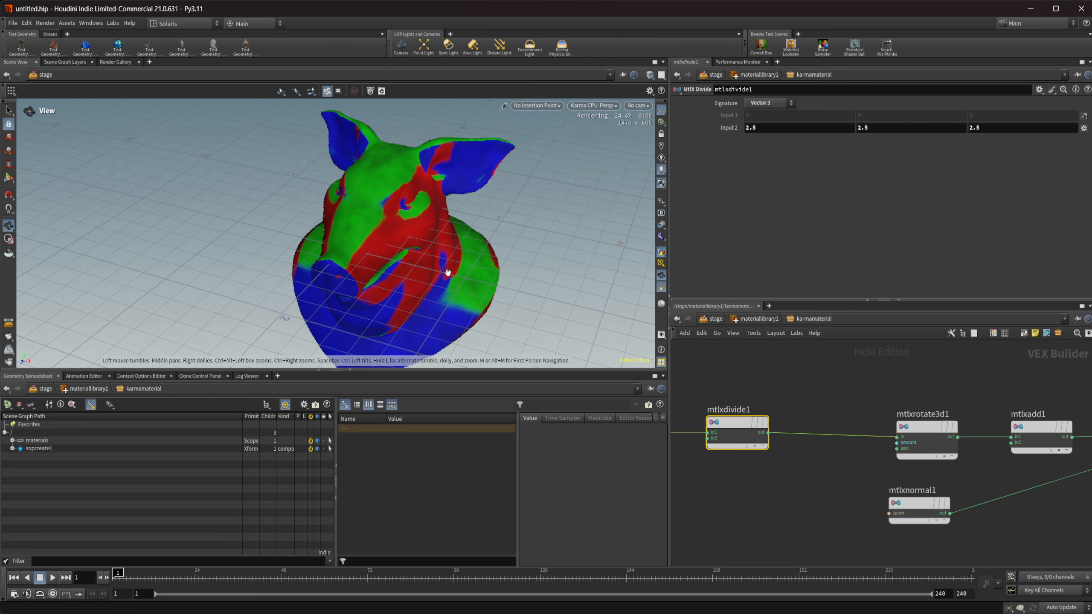
- Set the Amount on mtlxrotate3d1 to 90.8 and check the texture on the pig head
click(924, 426)
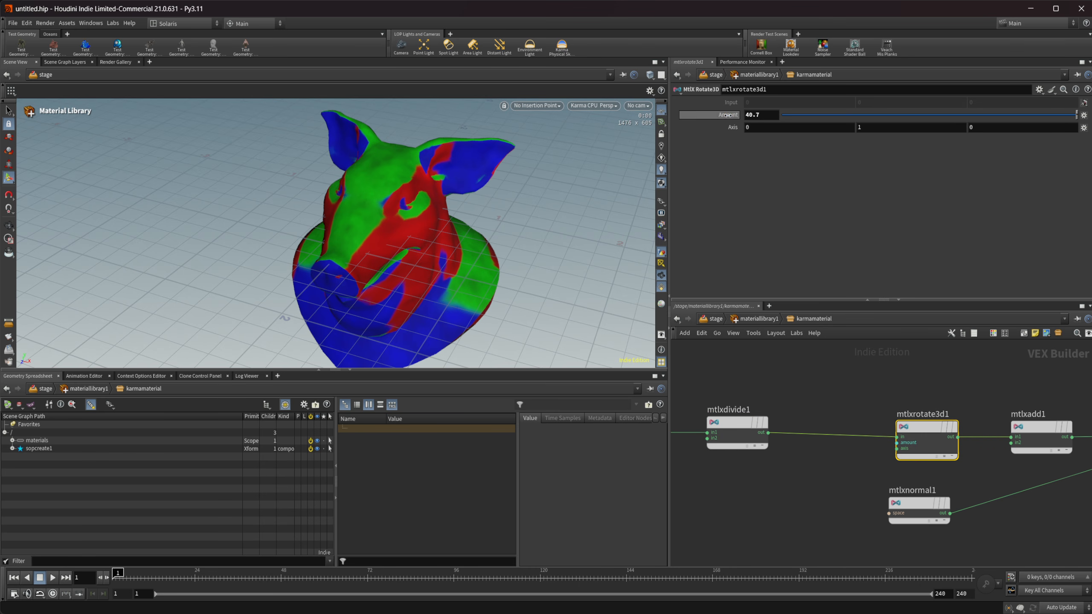
middle_drag(727, 115, 963, 93)
alt+drag(410, 254, 370, 211)
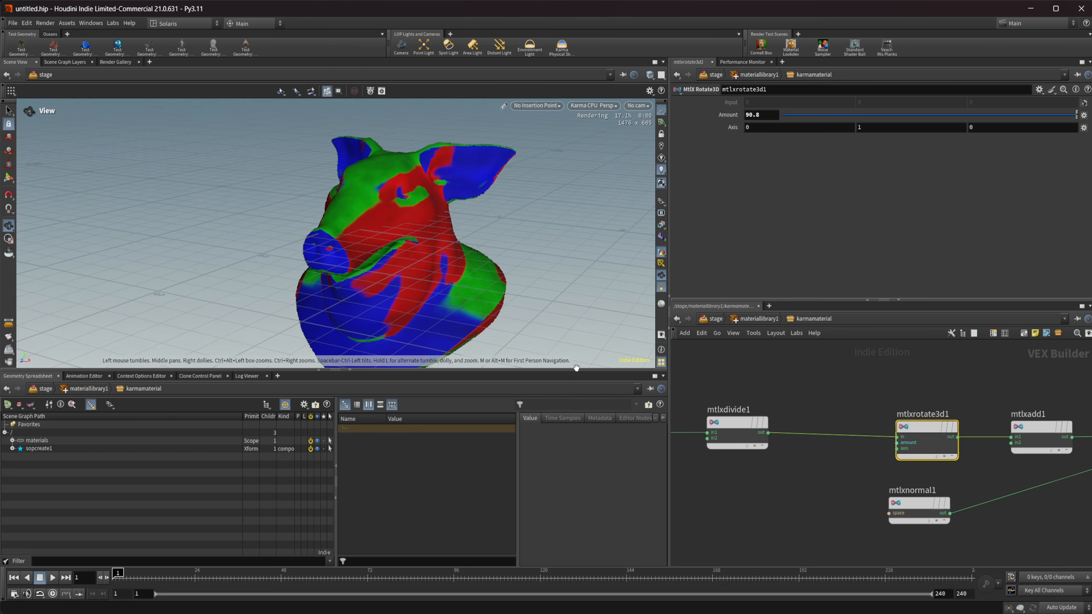
- Reset Input 2 on mtlxdivide1 to its default of 1 and check the pig head from the side
click(725, 429)
alt+drag(461, 259, 327, 254)
ctrl+middle_click(719, 127)
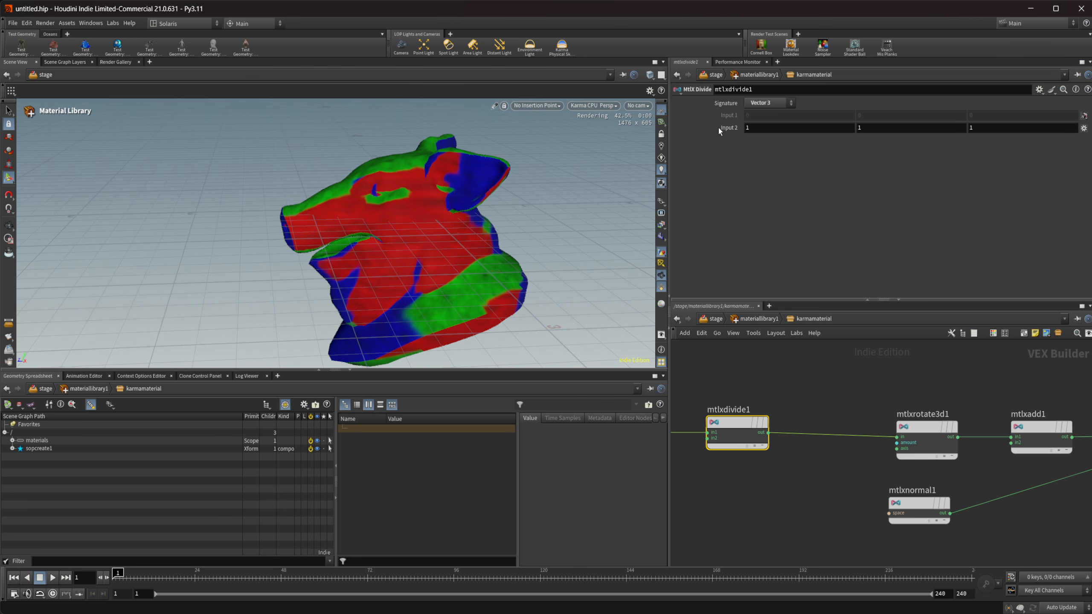
key(Escape)
alt+drag(375, 270, 414, 273)
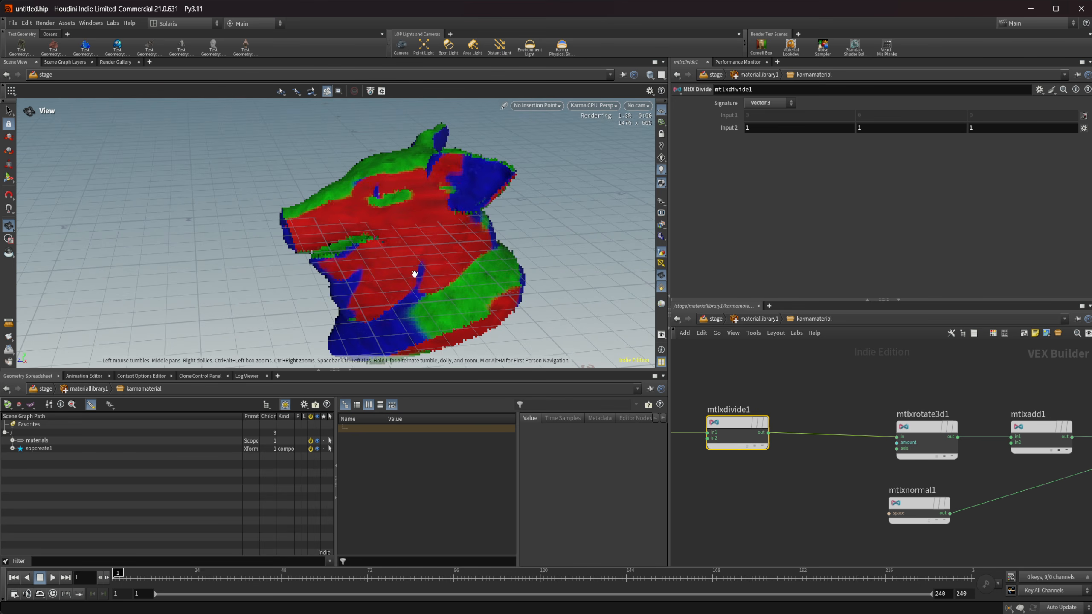
- Set the Axis on mtlxrotate3d1 to 1, 0, 0
middle_drag(805, 477, 801, 476)
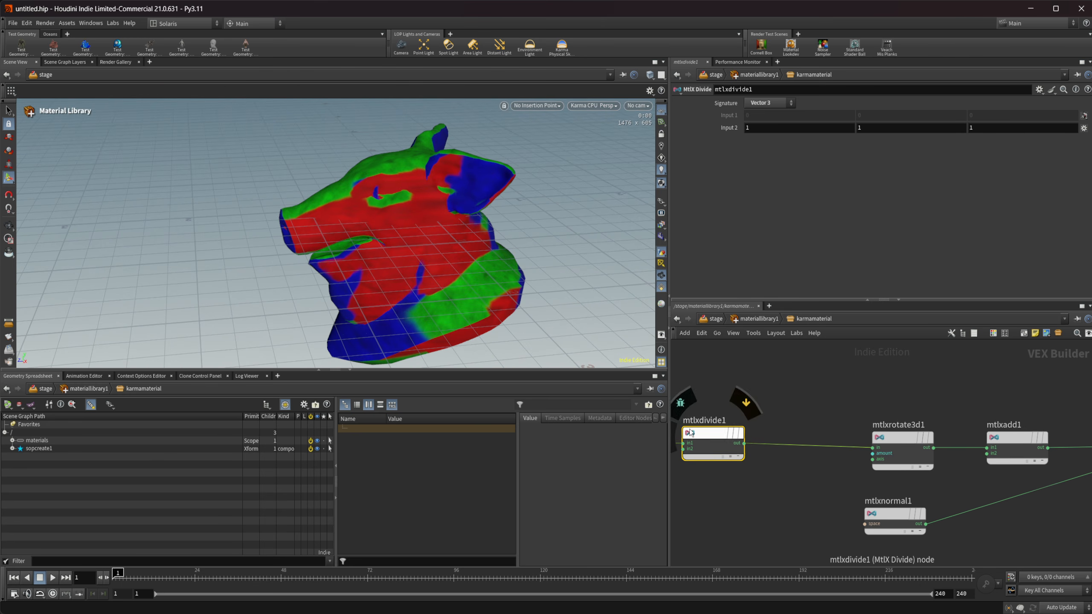
middle_drag(768, 462, 722, 457)
click(862, 439)
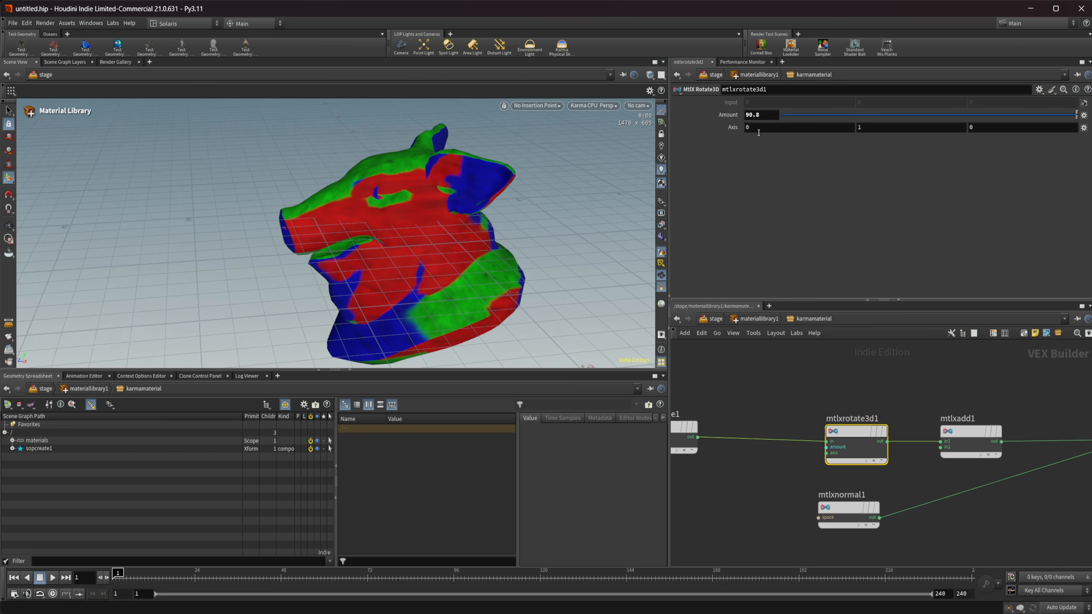
click(759, 130)
click(876, 130)
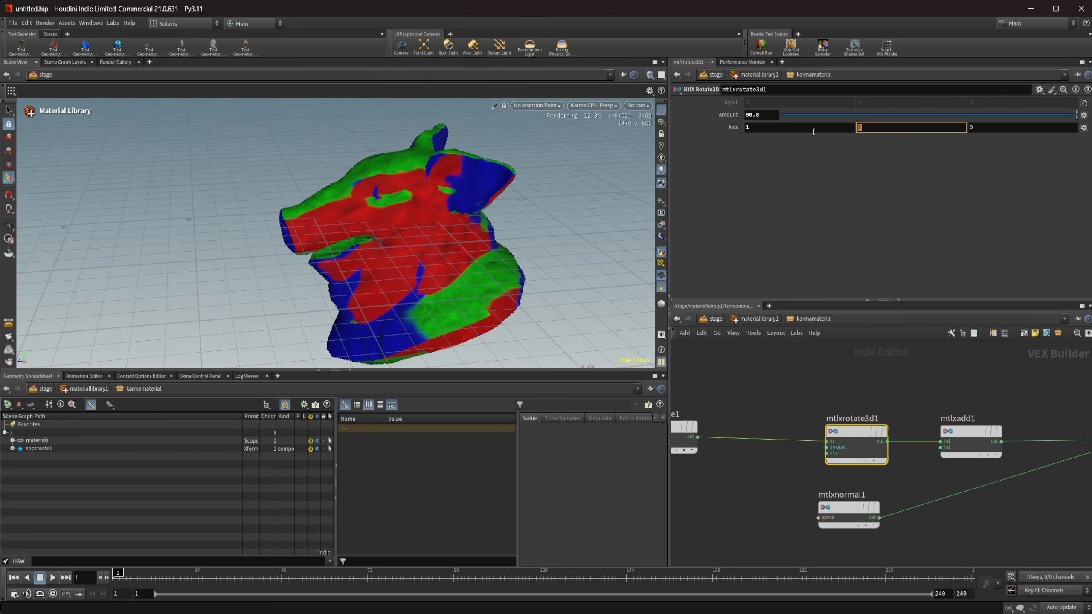
text(0)
key(Return)
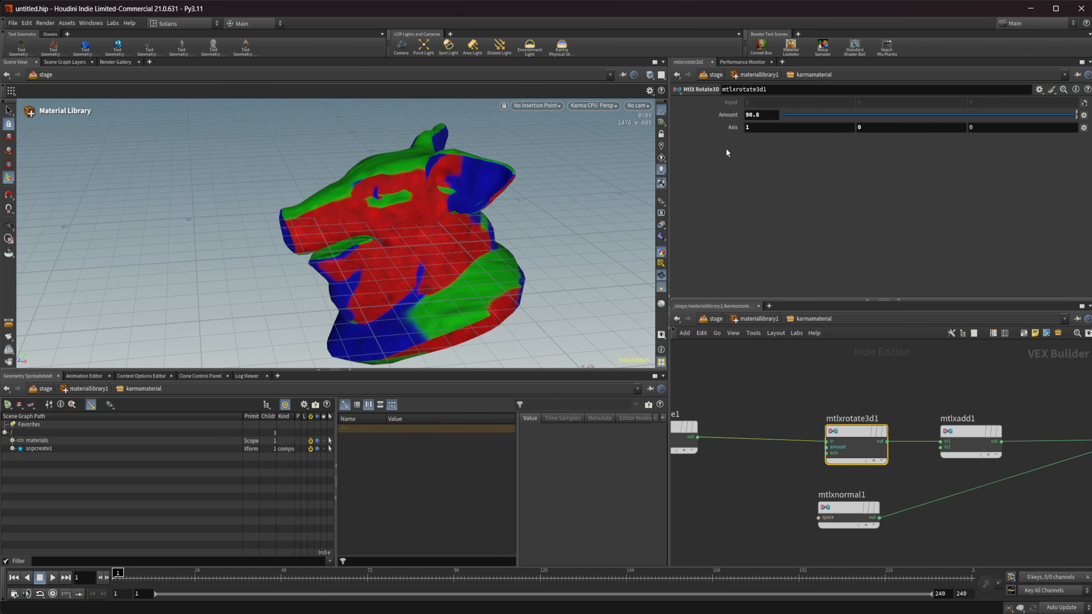
- Set the Amount on mtlxrotate3d1 to 142.8, and bypass and re-enable the node to compare the render
middle_drag(731, 114, 960, 74)
alt+drag(401, 291, 486, 305)
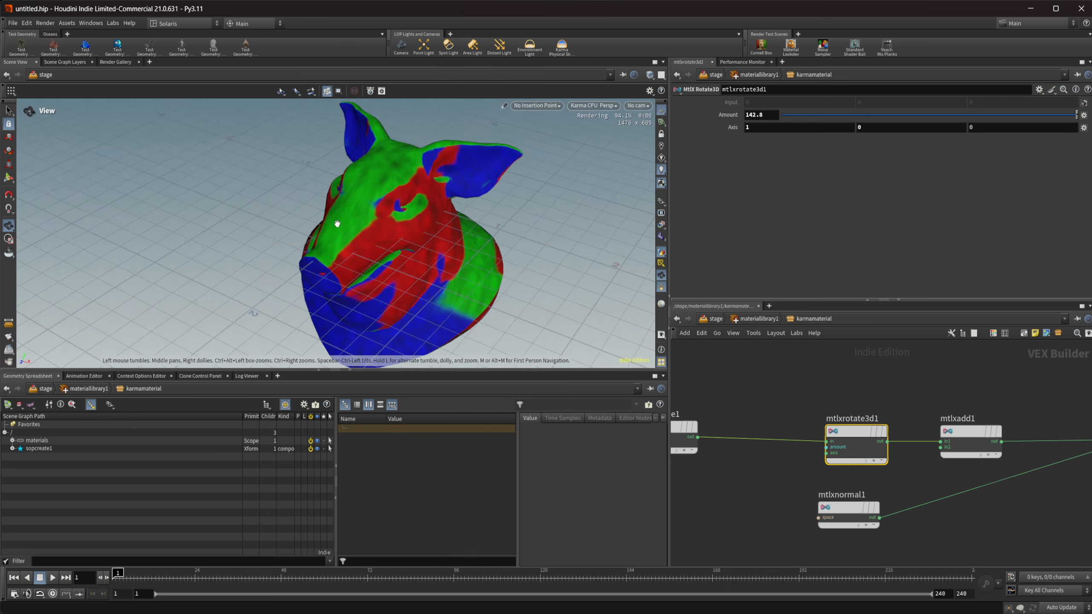
alt+drag(420, 207, 374, 177)
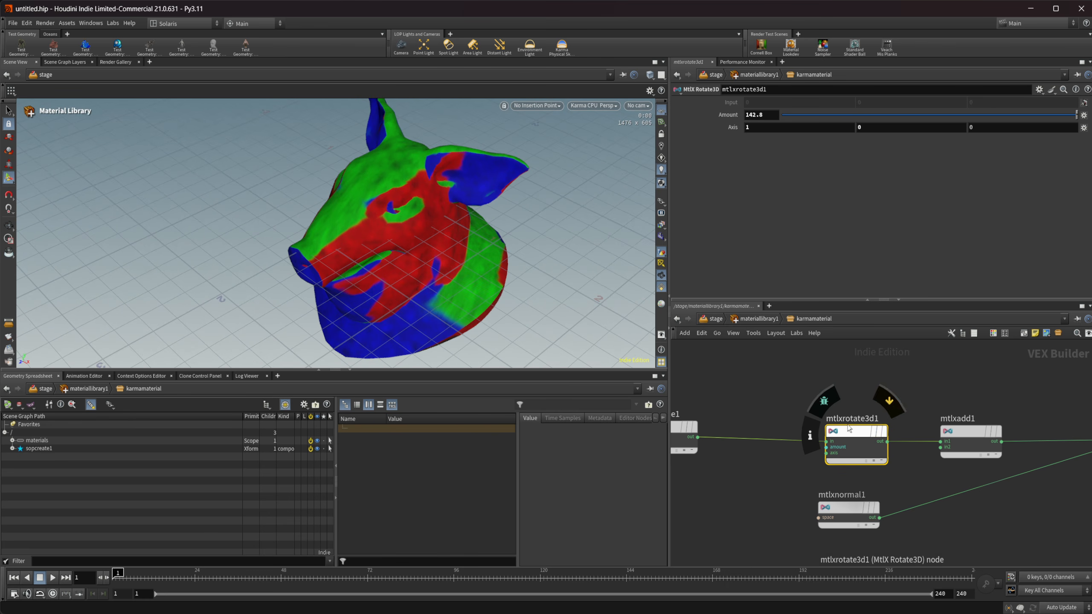
click(902, 405)
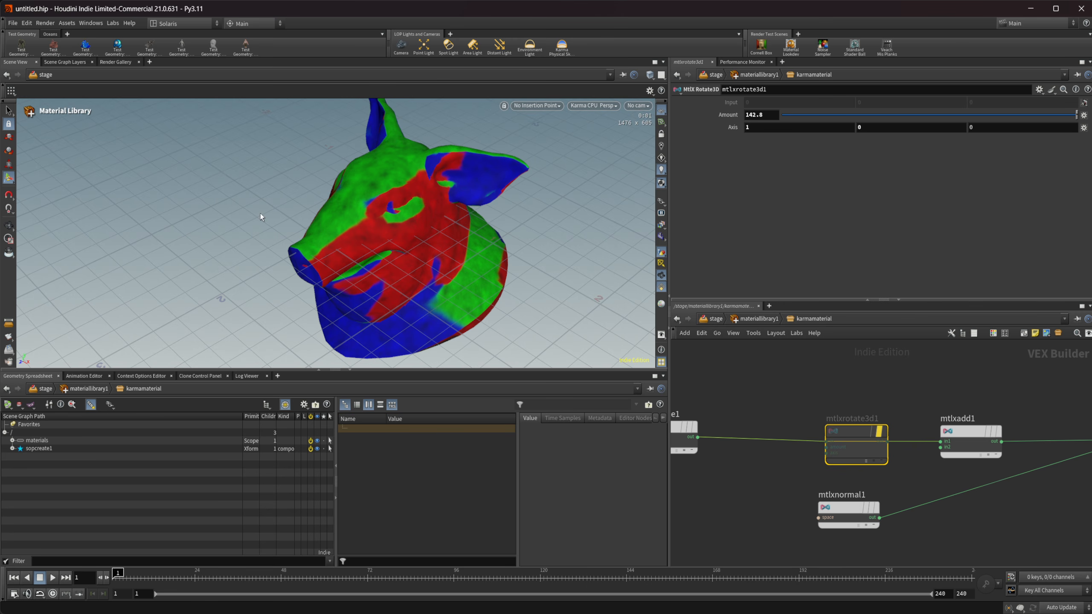
click(903, 405)
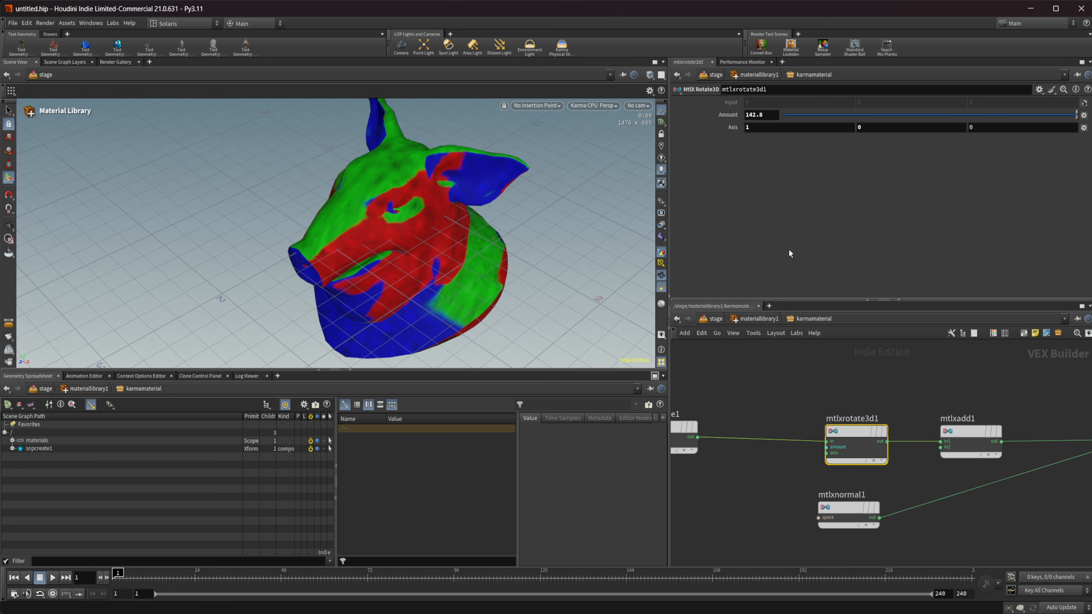
- Reset the Amount on mtlxrotate3d1 and set it to 36.74
ctrl+middle_click(727, 116)
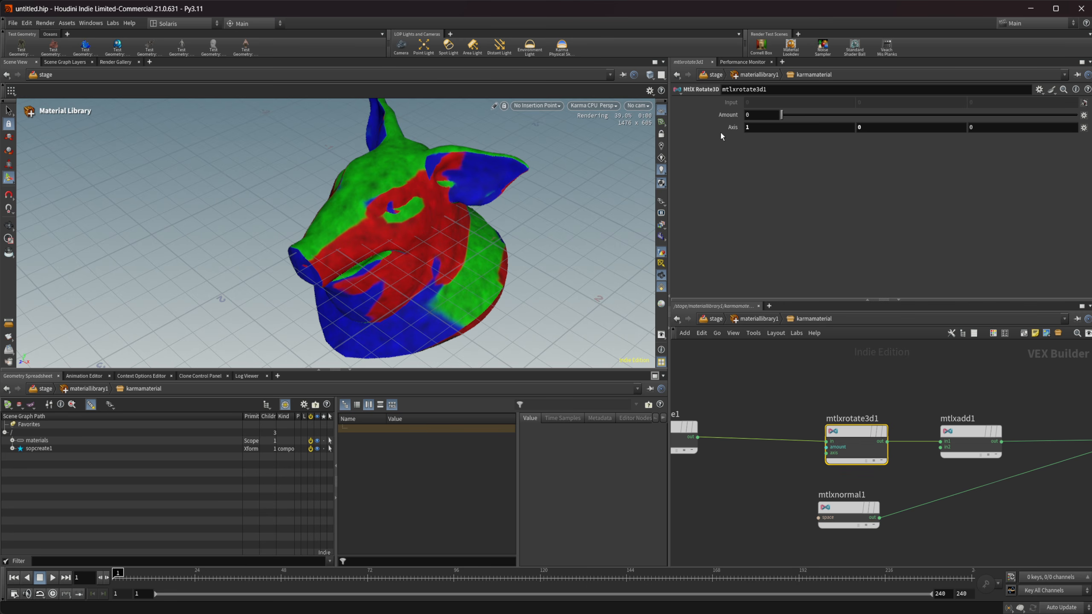
drag(782, 115, 892, 115)
middle_drag(732, 115, 877, 88)
alt+drag(469, 262, 486, 279)
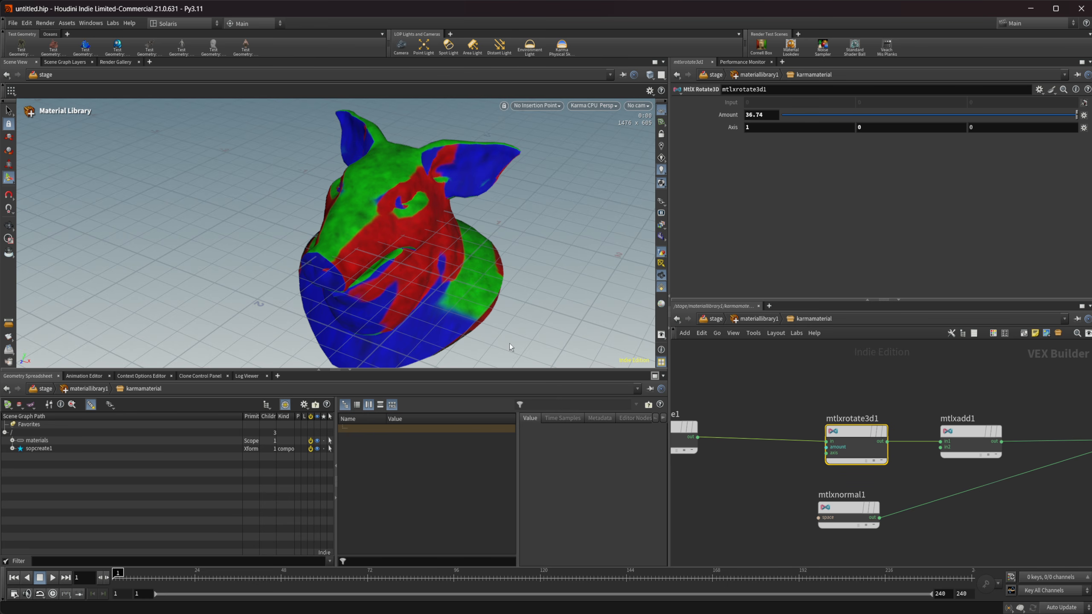
- Add a MtlX Noise3D node and place it above the wire between mtlxadd1 and the triplanar projection
middle_drag(805, 405, 761, 401)
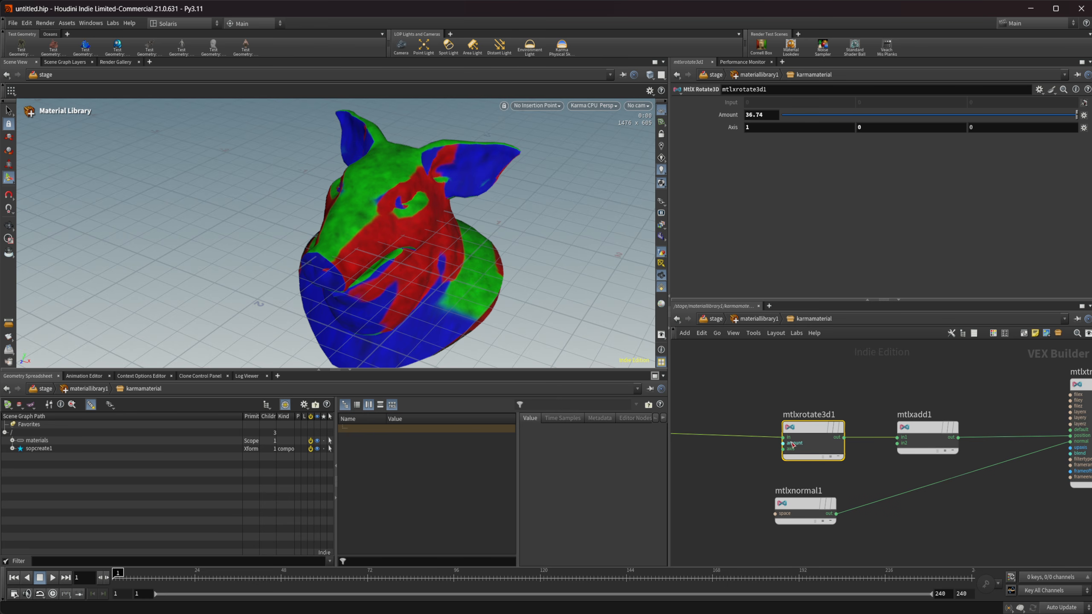
middle_drag(878, 422, 854, 439)
scroll(933, 508, down, 2)
middle_drag(933, 507, 846, 446)
key(Tab)
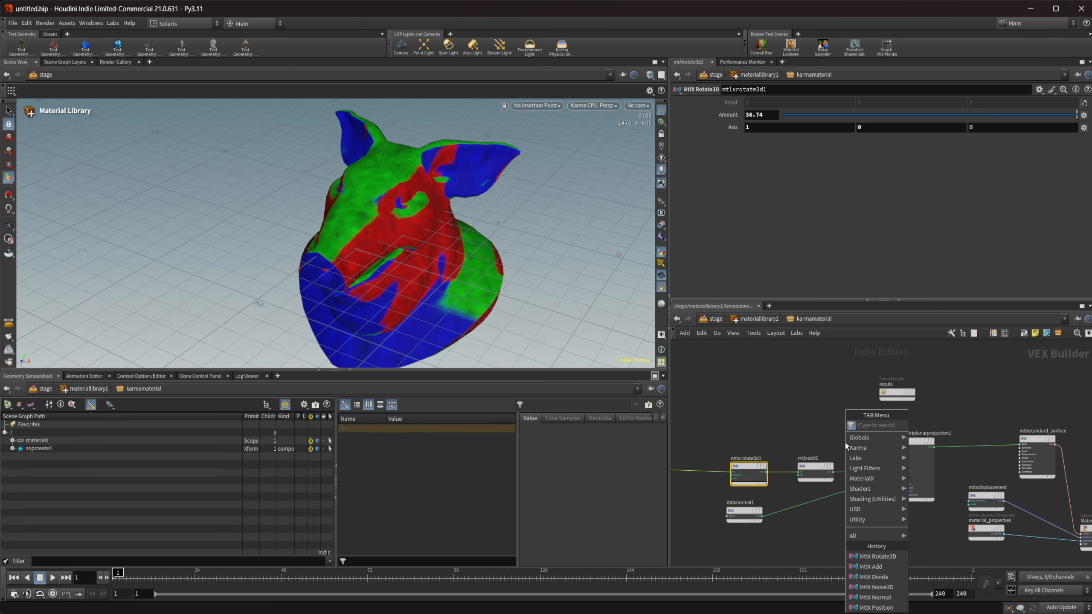
text(noise)
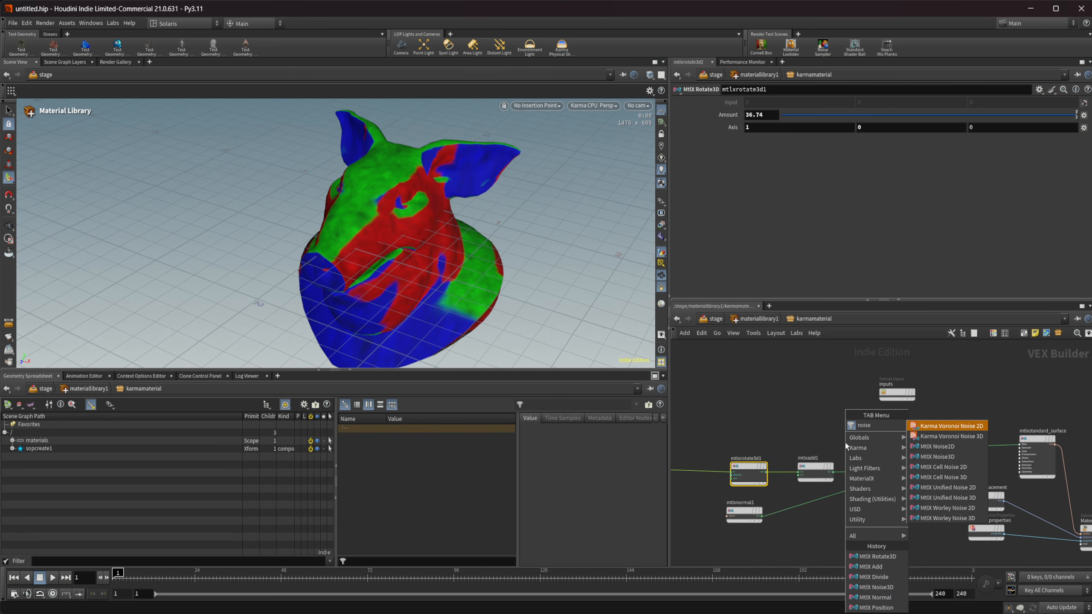
click(937, 457)
click(861, 402)
scroll(867, 415, up, 2)
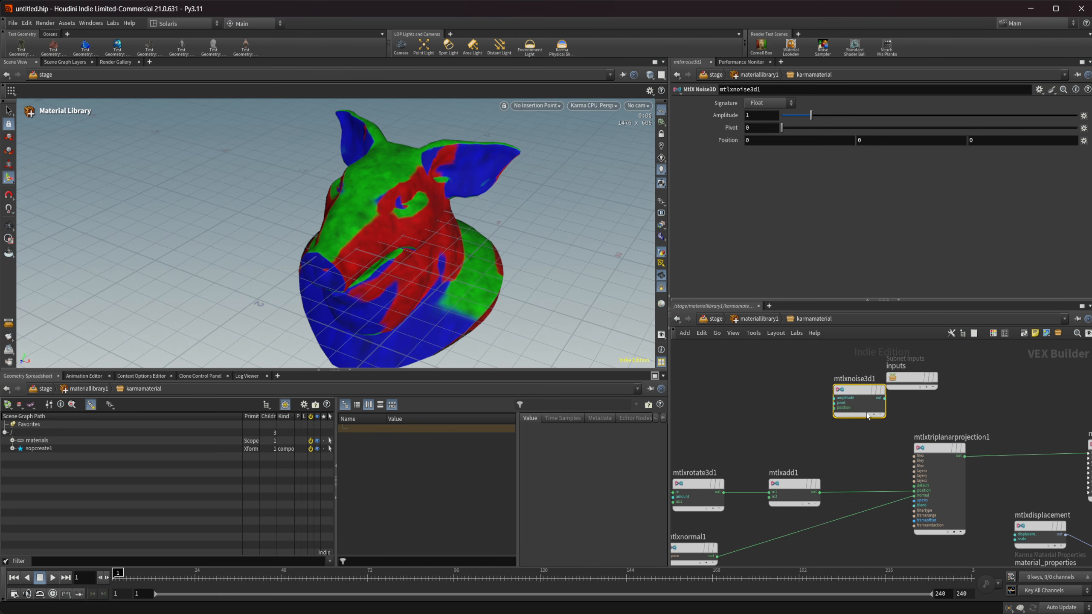
drag(862, 398, 868, 424)
- Connect the mtlxnoise3d1 output to the Base Color input of mtlxstandard_surface, replacing the triplanar projection
scroll(836, 481, up, 2)
middle_drag(914, 431, 806, 457)
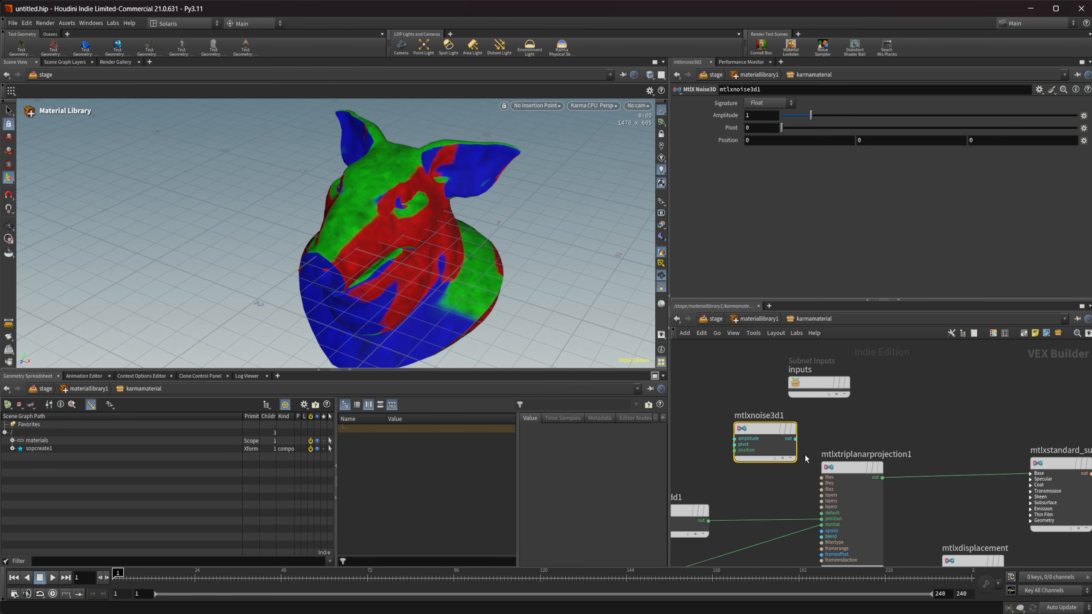
drag(796, 439, 1017, 467)
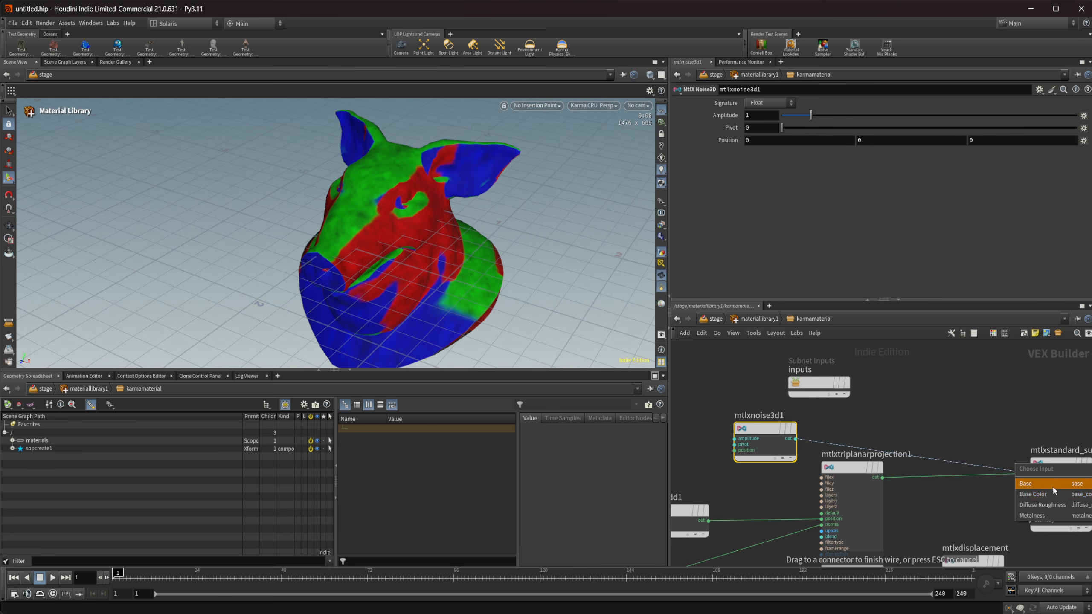
click(1053, 488)
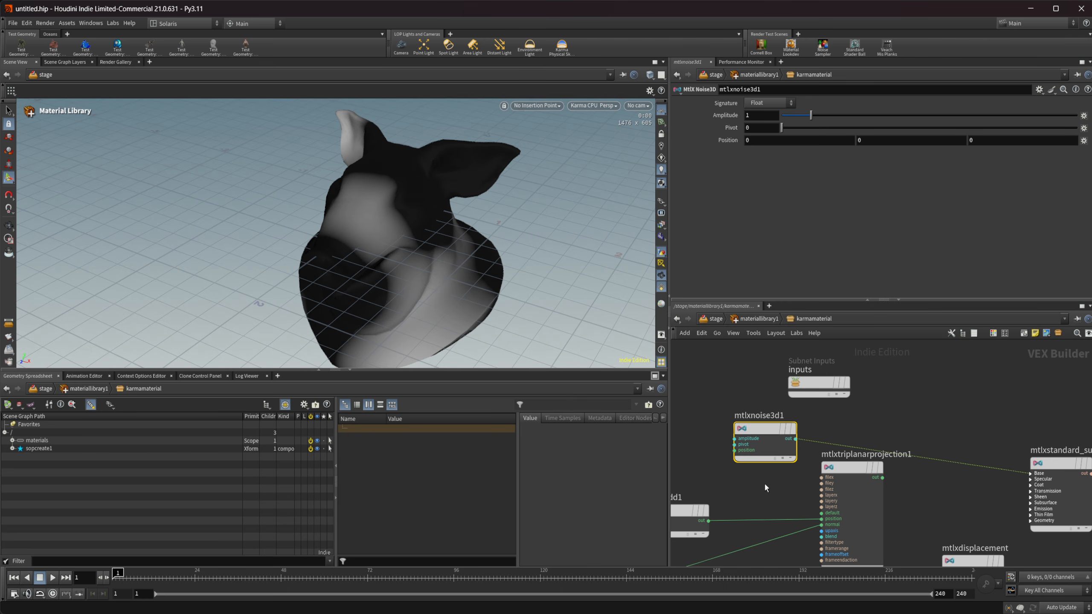
- Connect the mtlxadd1 output to the position input of mtlxnoise3d1
middle_drag(766, 485, 906, 472)
middle_drag(821, 490, 915, 495)
drag(932, 497, 959, 425)
middle_drag(836, 465, 1036, 454)
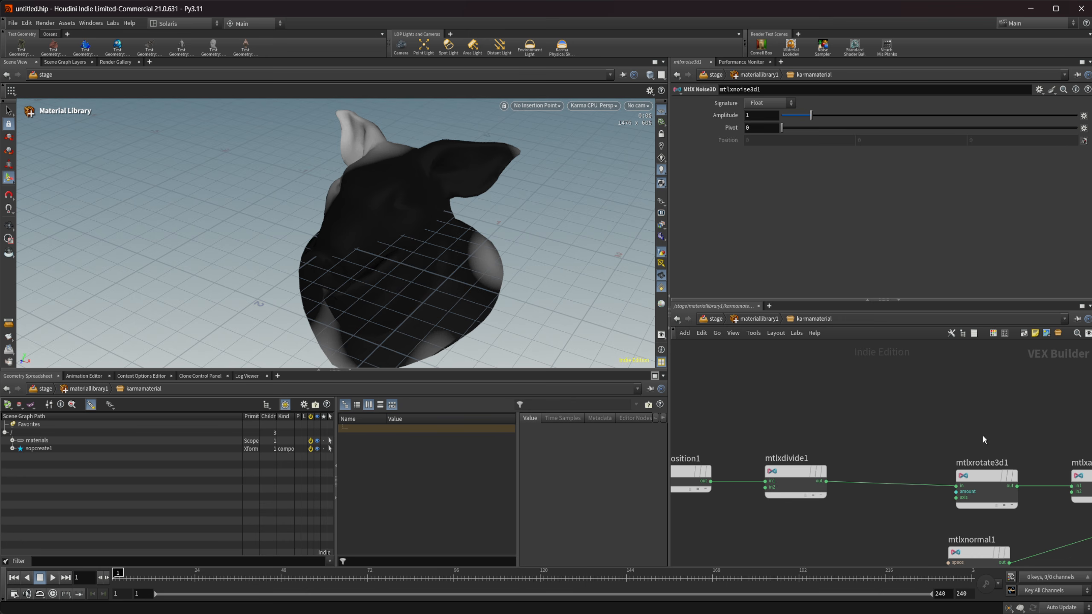
- Set all three components of Input 2 on mtlxdivide1 to 0.2, and move mtlxrotate3d1 closer to it
click(797, 476)
middle_drag(727, 135, 685, 125)
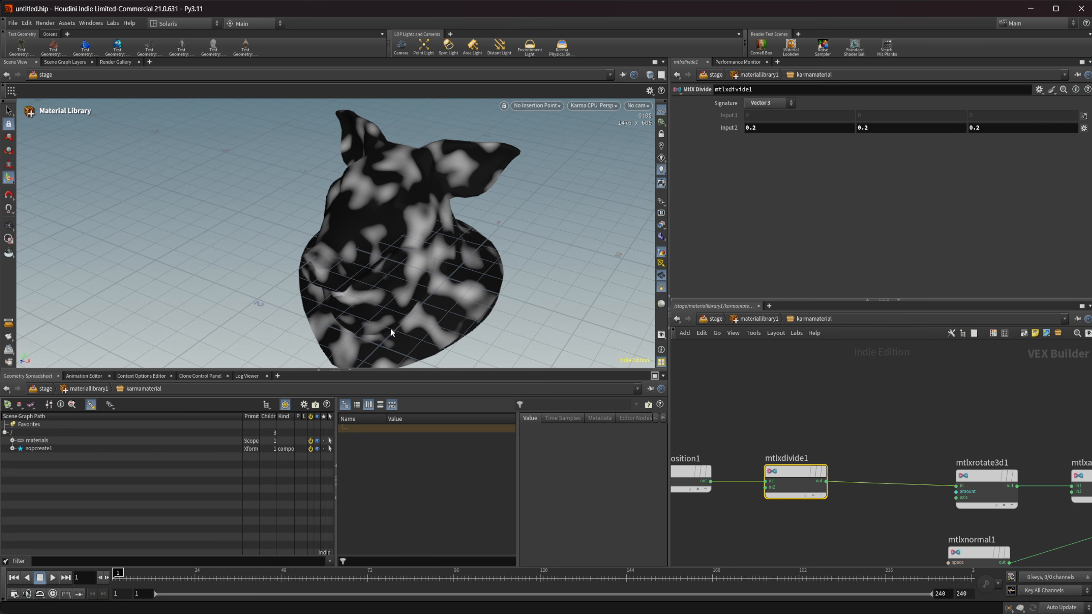
alt+drag(391, 329, 383, 297)
drag(987, 476, 952, 475)
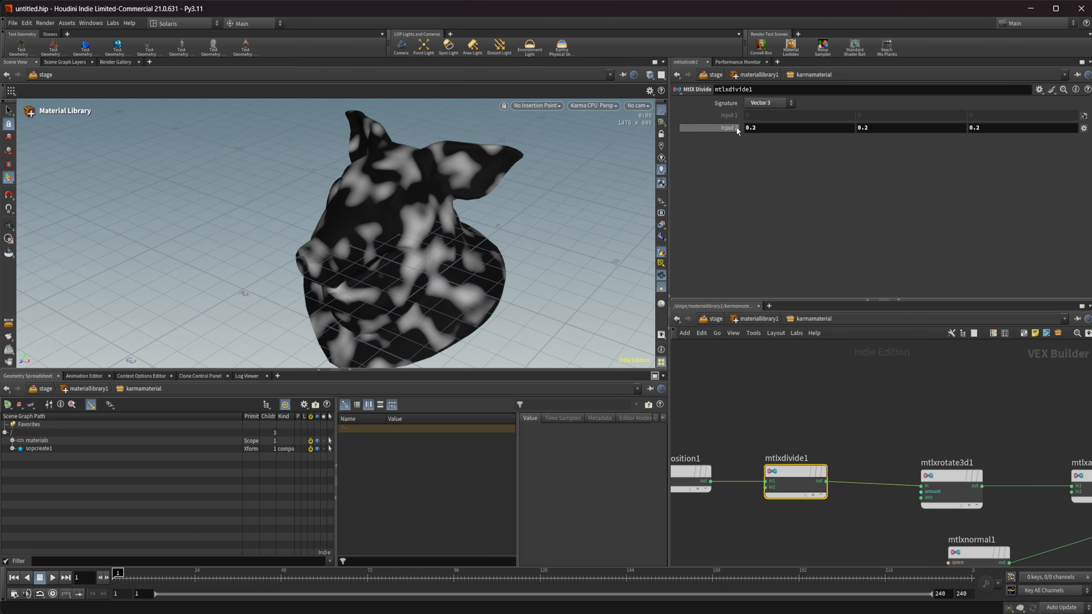
- Set all components of Input 2 on mtlxadd1 to 3.3, and raise the first component to 8.6
middle_drag(901, 480, 867, 471)
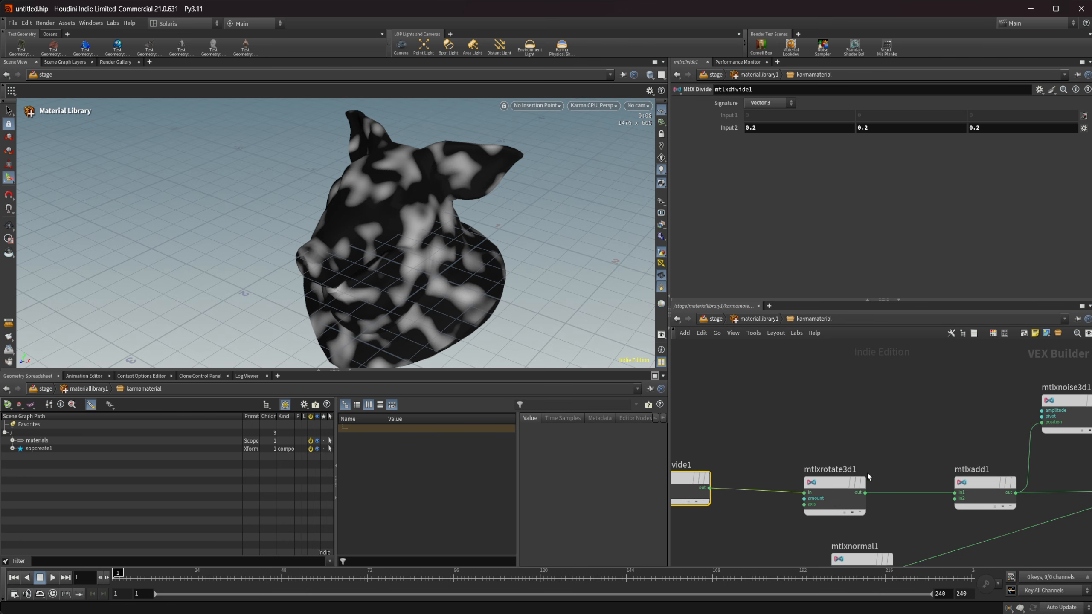
click(979, 483)
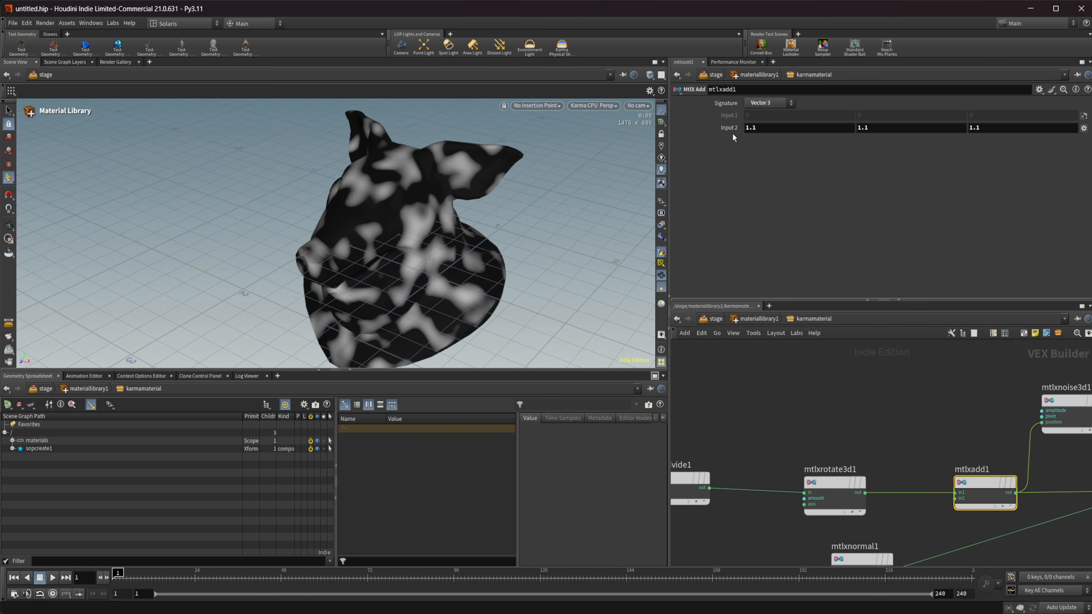
middle_drag(732, 132, 850, 126)
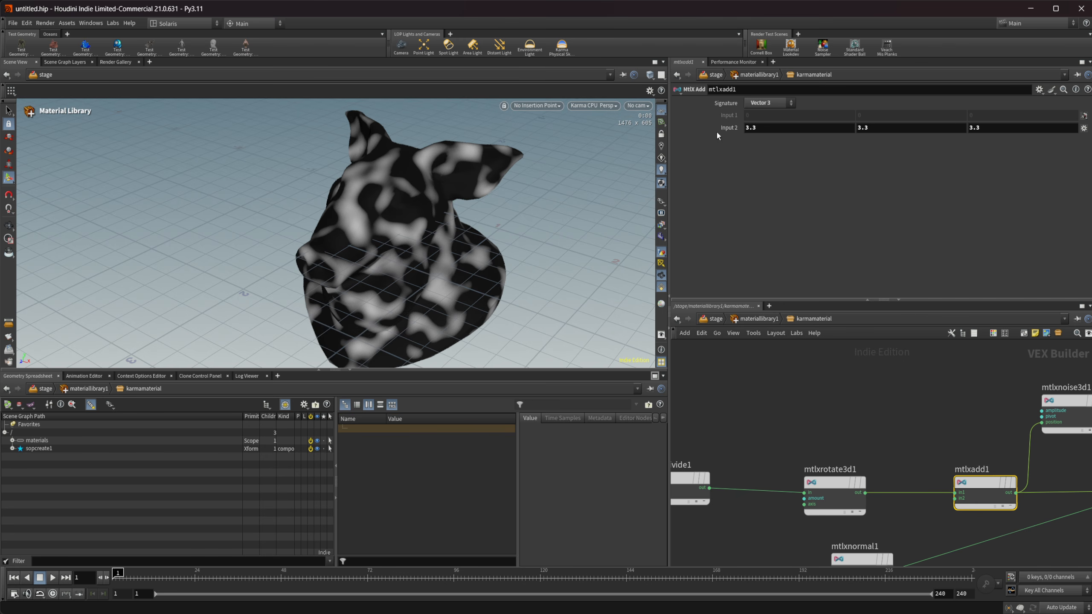
middle_drag(776, 127, 1025, 134)
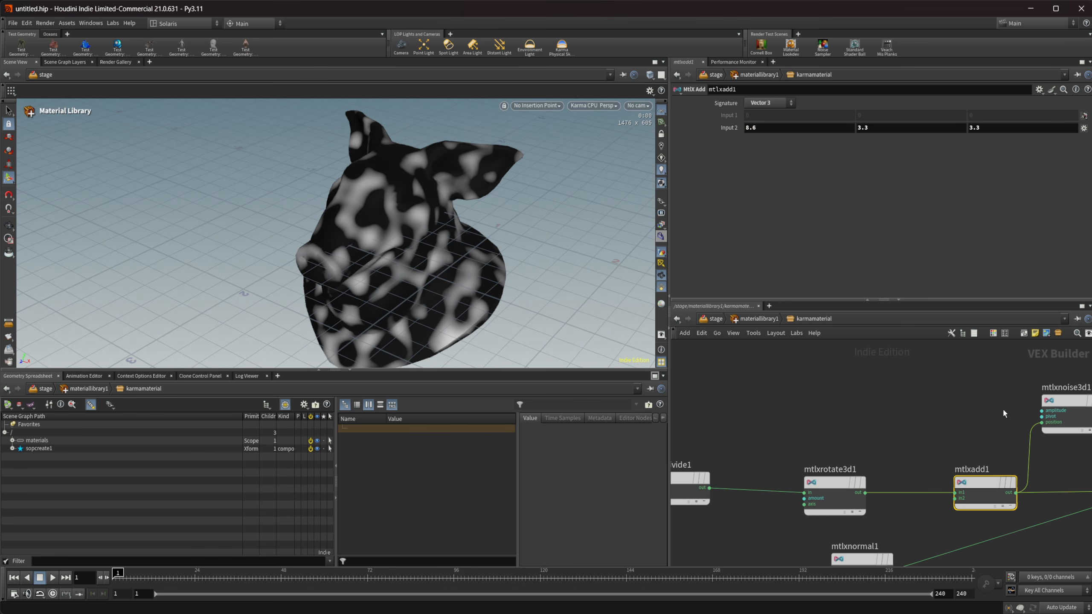
middle_drag(855, 445, 732, 426)
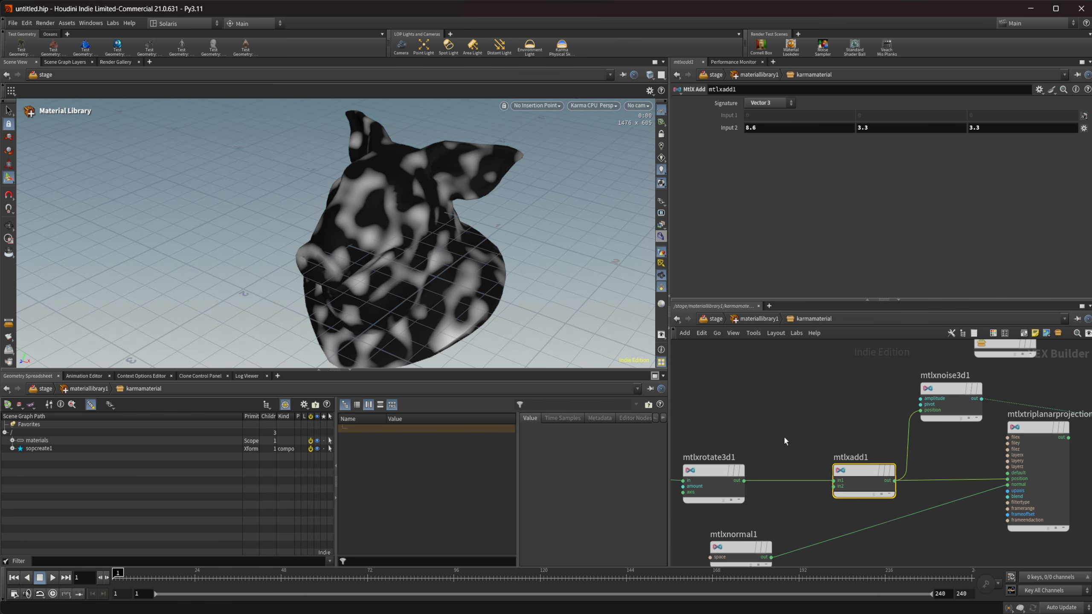
middle_drag(838, 438, 760, 436)
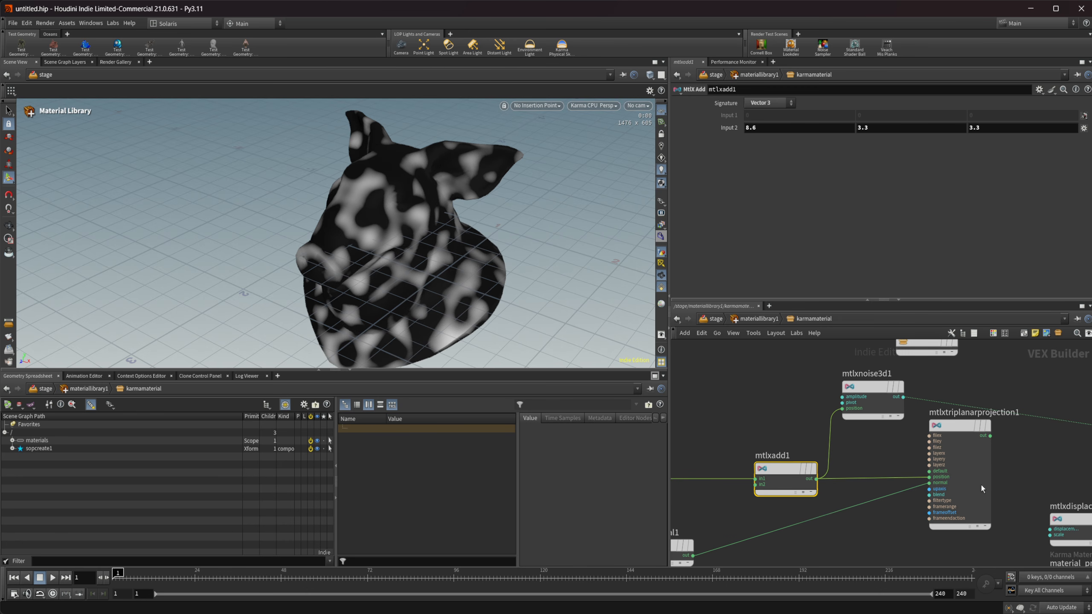
middle_drag(872, 524, 822, 518)
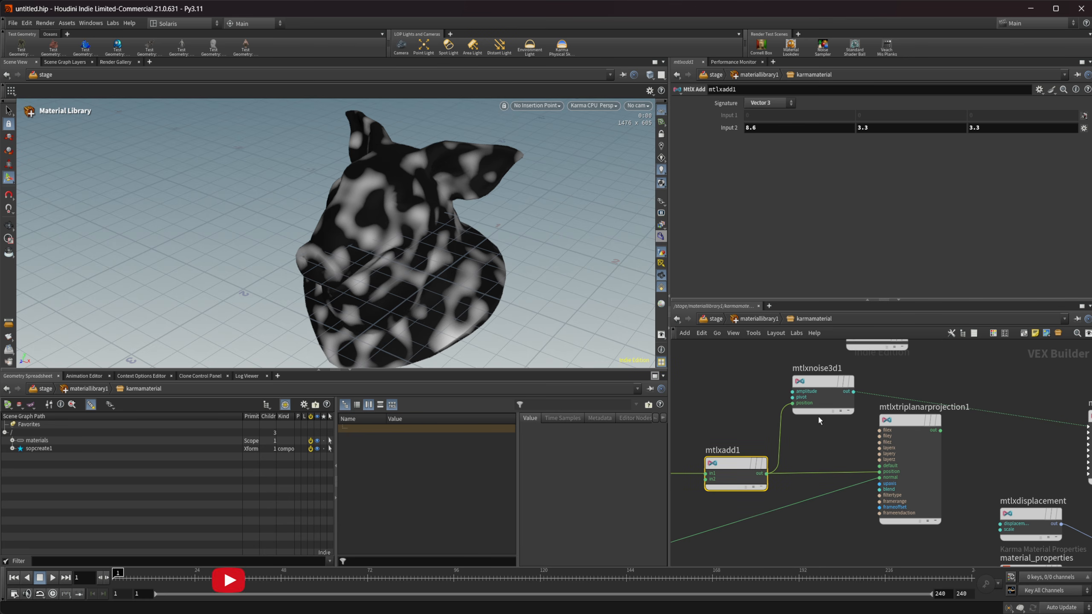
middle_drag(977, 456, 905, 459)
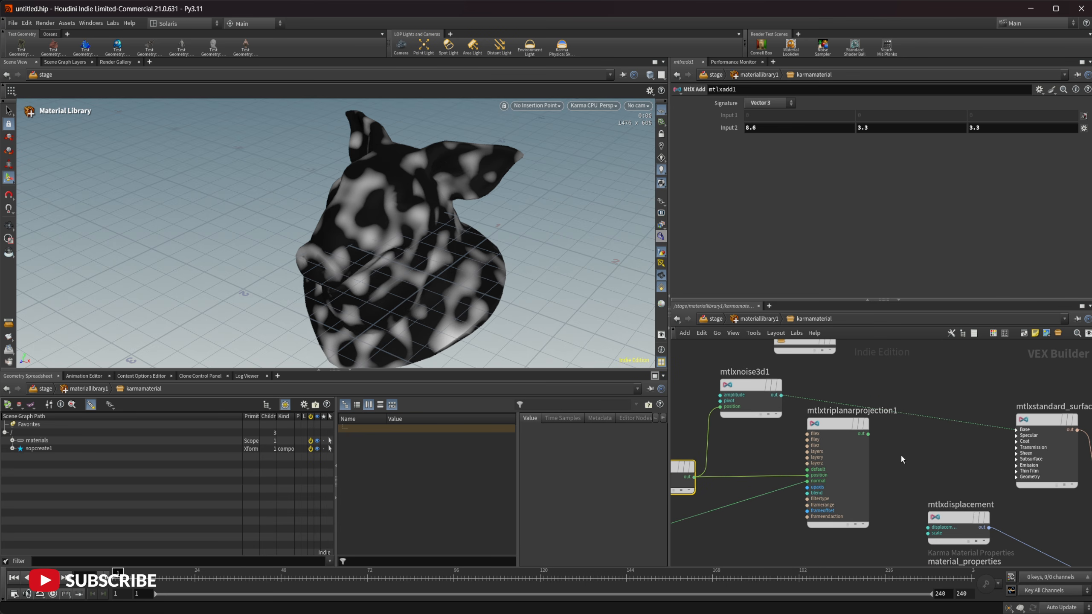
click(868, 433)
click(1045, 448)
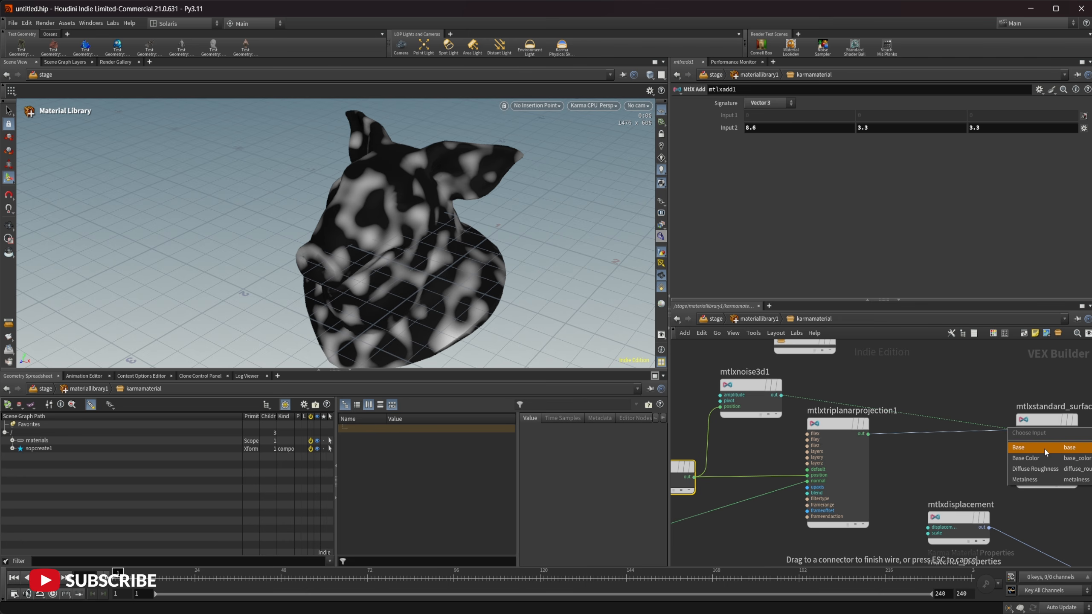
click(1058, 451)
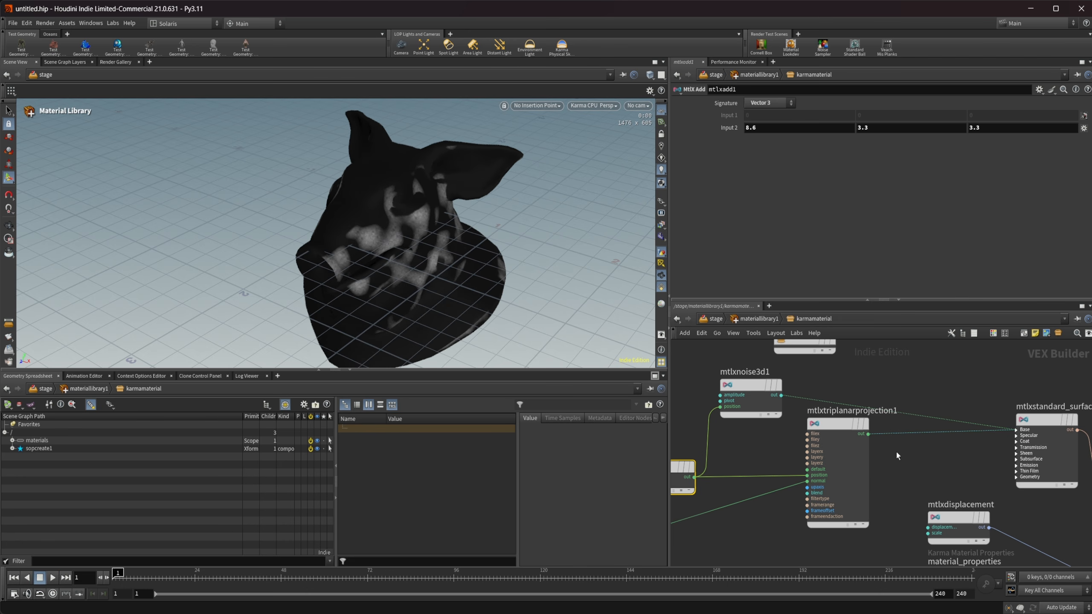
click(910, 433)
key(Delete)
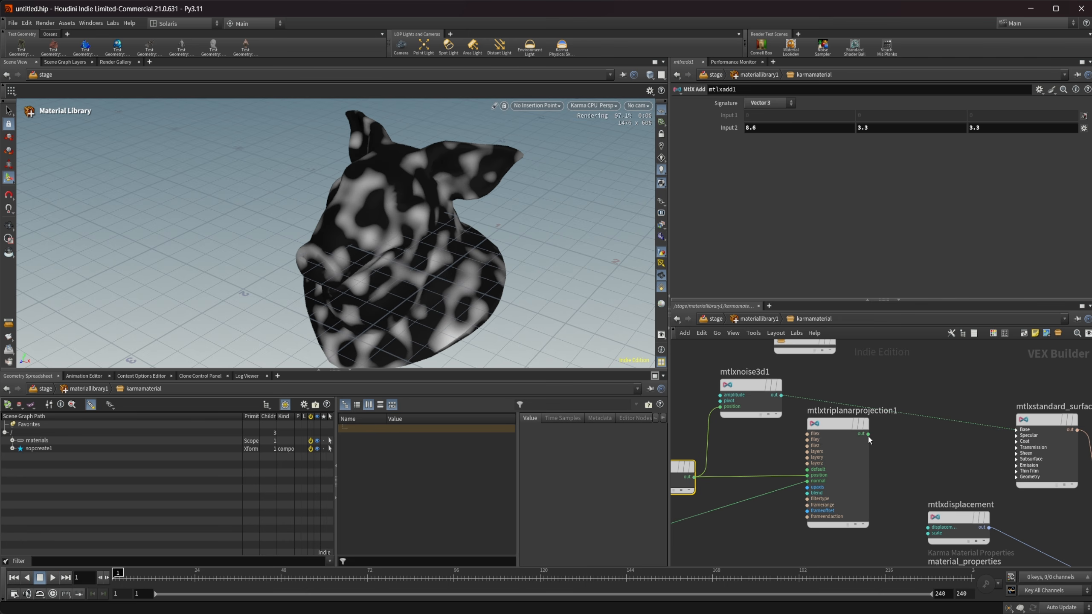
- Connect the mtlxtriplanarprojection1 output to the Base Color input of mtlxstandard_surface, replacing the 3D noise
click(869, 434)
click(1027, 443)
click(1041, 451)
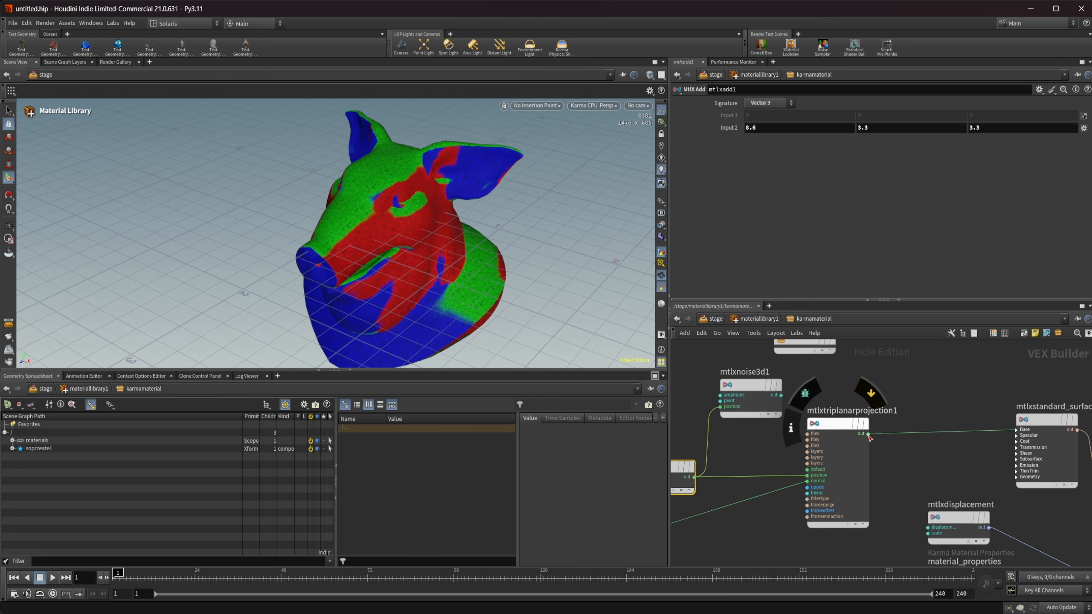
- Show the parameters of the mtlxtriplanarprojection1 node
middle_drag(896, 426, 904, 451)
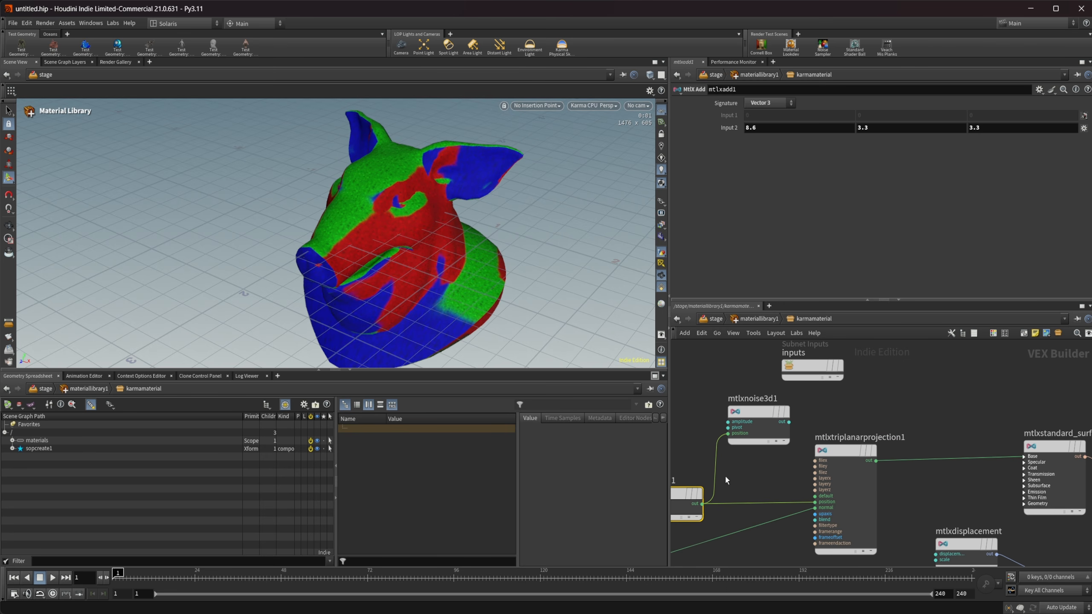
middle_drag(771, 524, 816, 526)
click(908, 432)
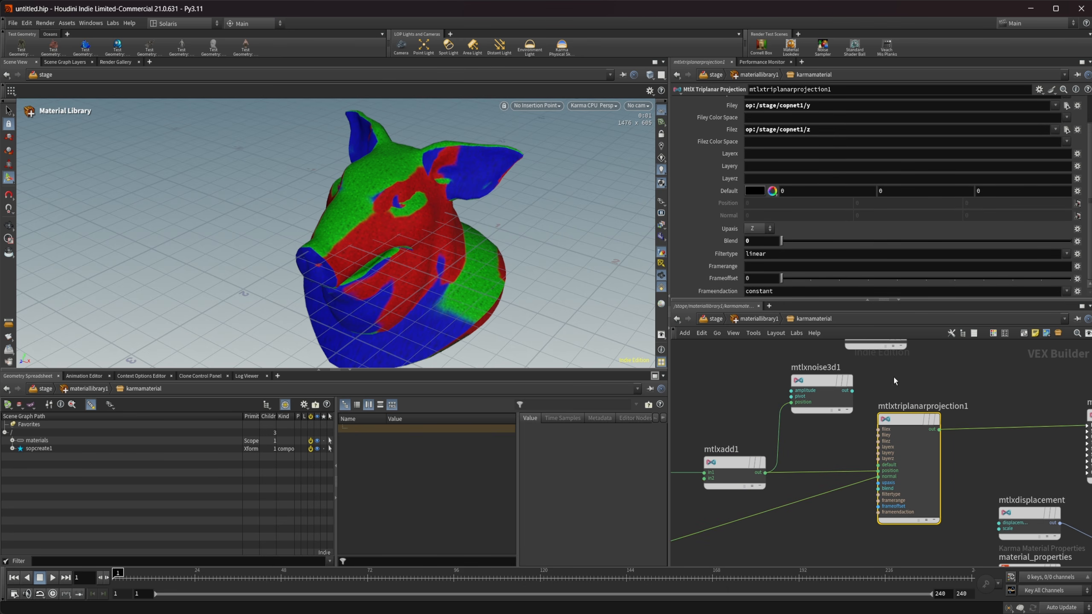